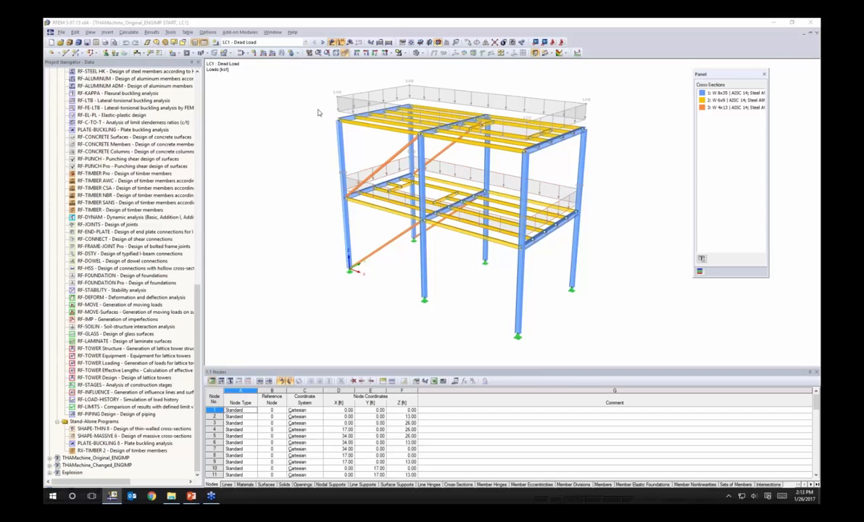
- Display the generated dead load on the upper level separately as individual member loads in load case LC1
left_click(290, 42)
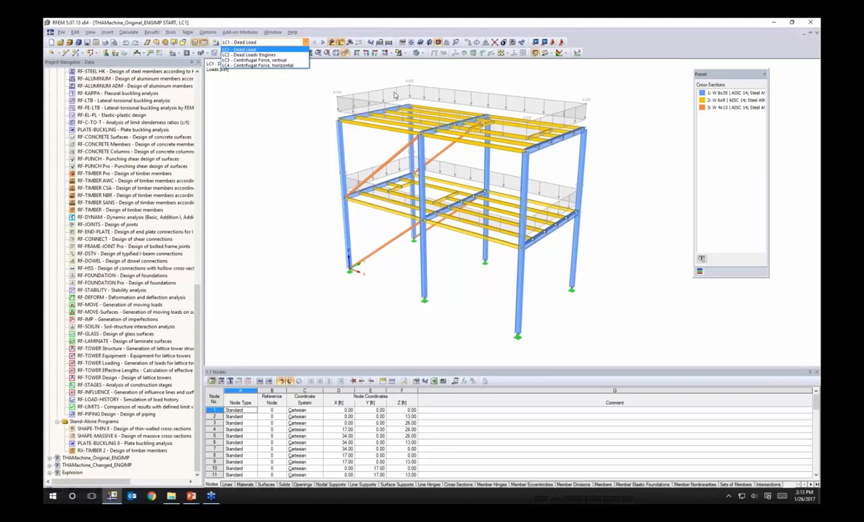
left_click(471, 81)
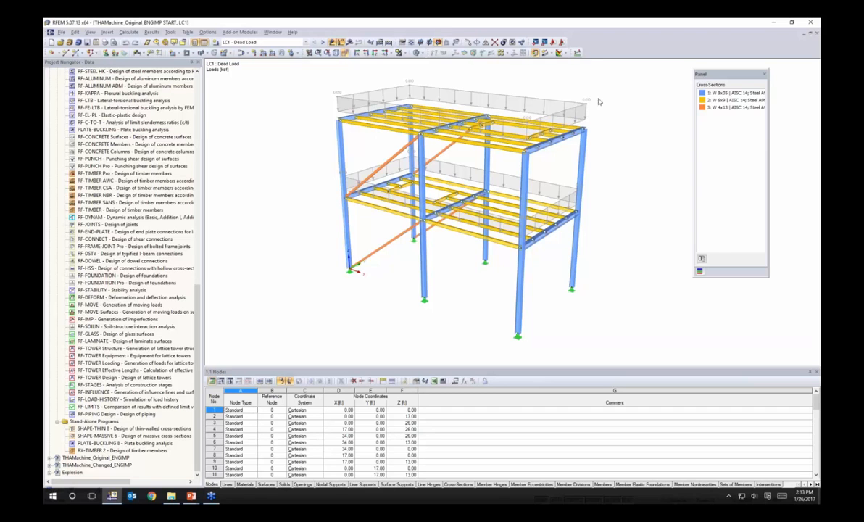
middle_click_drag(571, 103, 475, 98, "ctrl")
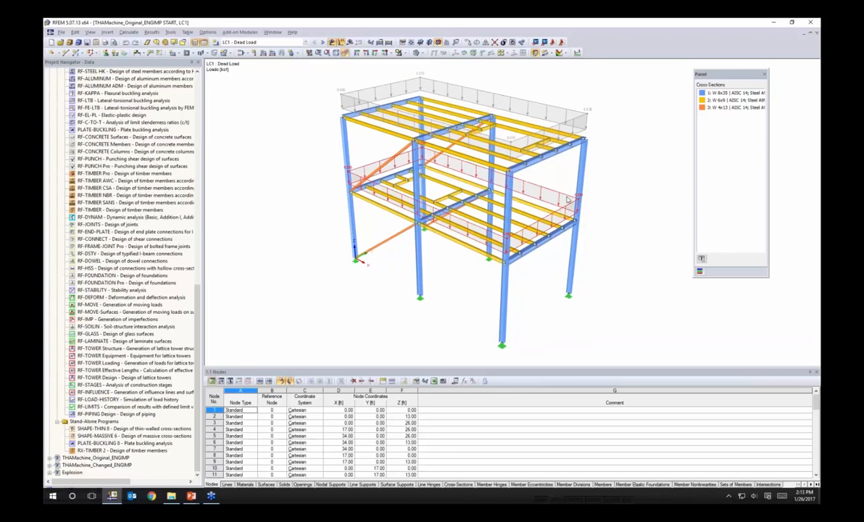
right_click(587, 116)
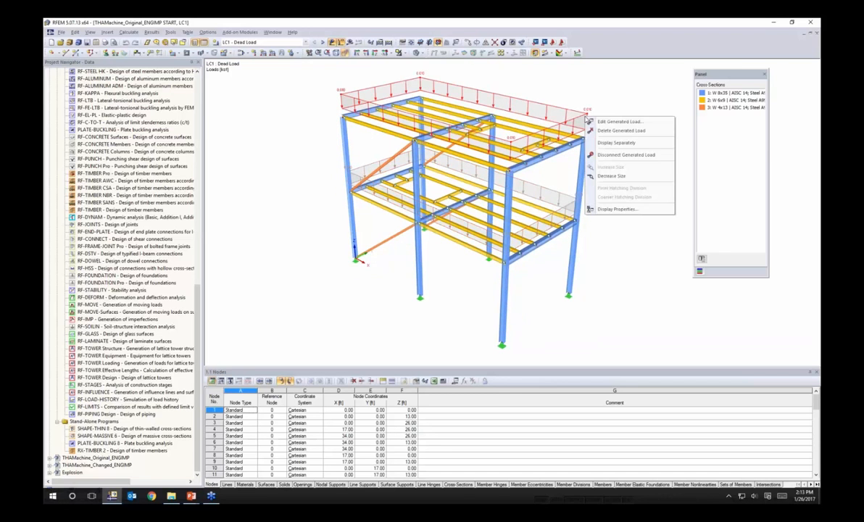
left_click(615, 142)
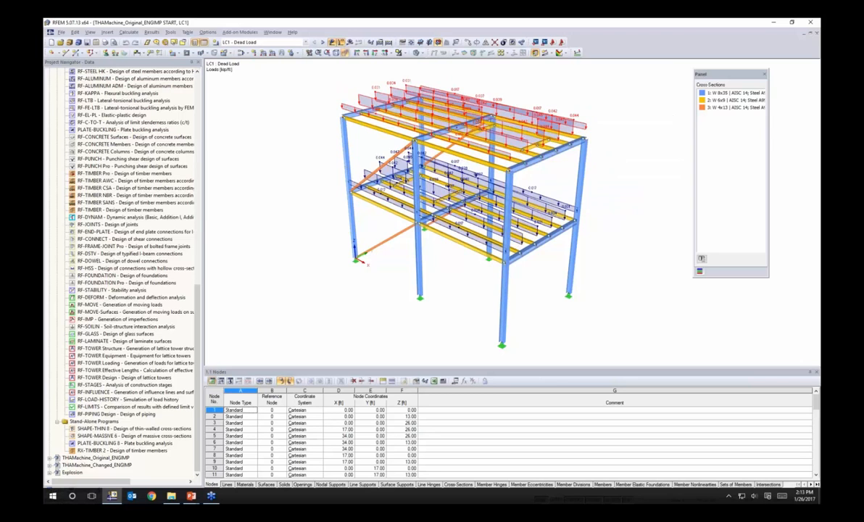
mouse_move(566, 184)
middle_mouse_down("ctrl")
mouse_move(500, 170)
mouse_move(552, 140)
mouse_move(631, 145)
mouse_move(570, 195)
mouse_move(677, 206)
mouse_move(632, 192)
middle_mouse_up("ctrl")
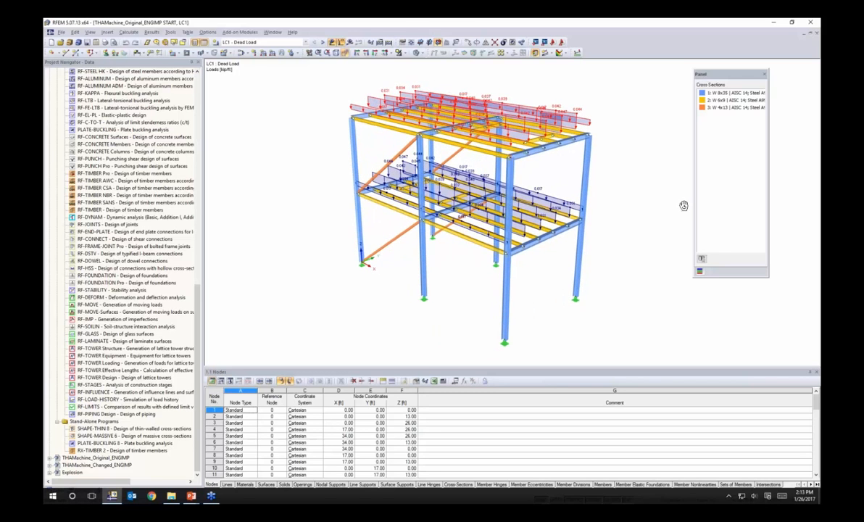
- Examine the loads of LC2 Dead Loads Engines, LC3 Centrifugal Force, vertical and LC4 Centrifugal Force, horizontal on the frame
left_click(322, 42)
middle_click_drag(229, 114, 276, 148, "ctrl")
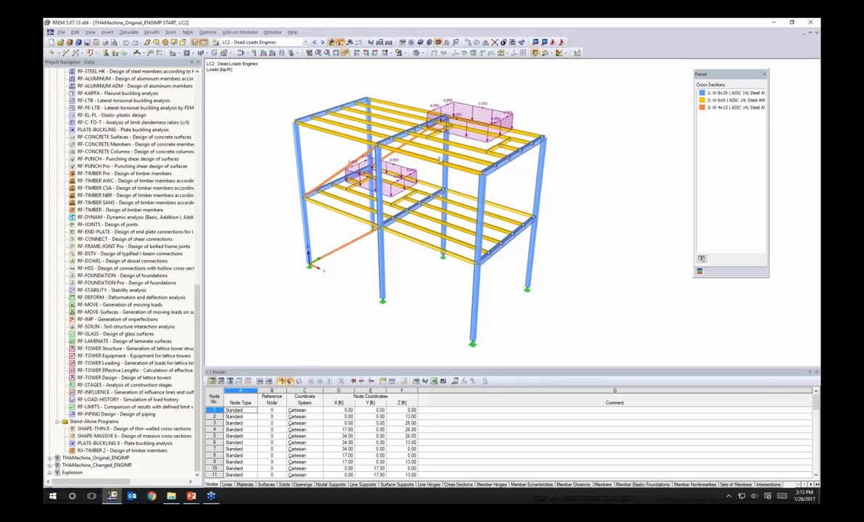
scroll(457, 147, "up", 3)
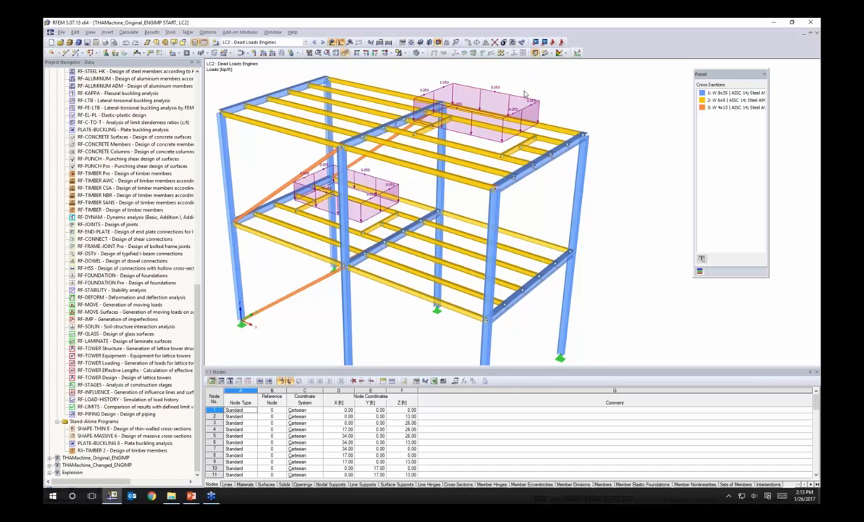
mouse_move(452, 87)
left_click(323, 42)
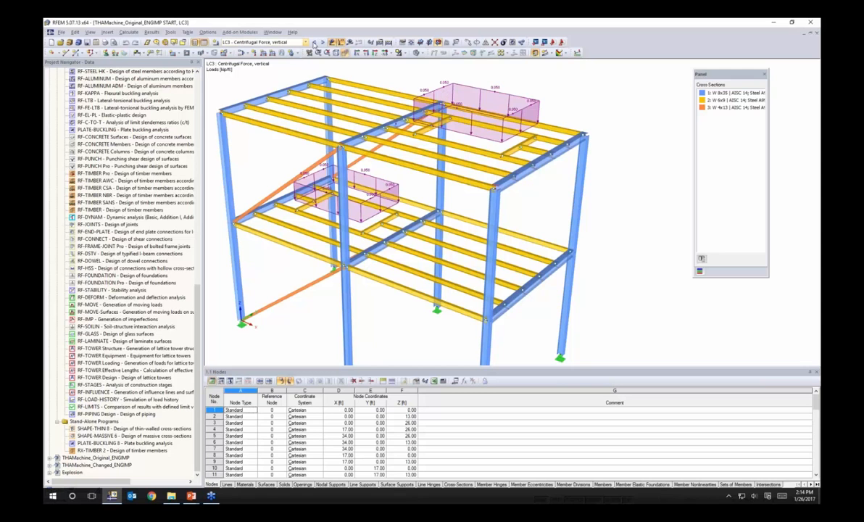
scroll(299, 42, "down", 1)
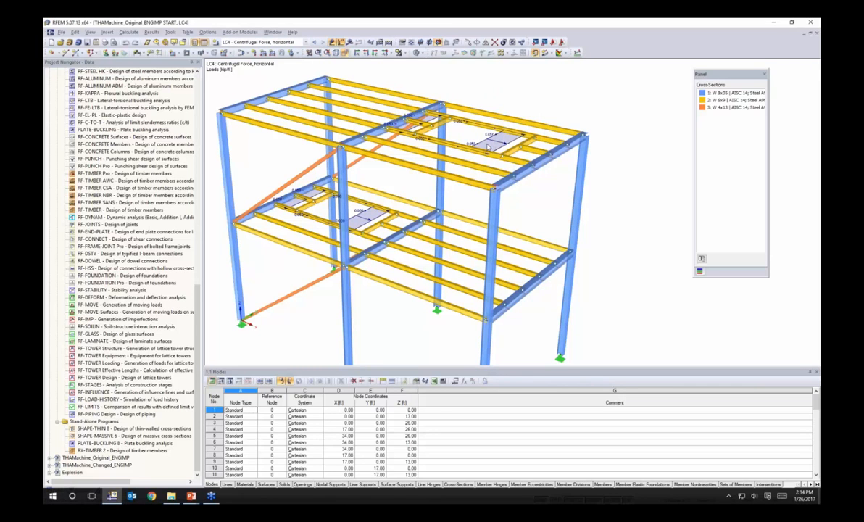
middle_click_drag(454, 227, 491, 195, "ctrl")
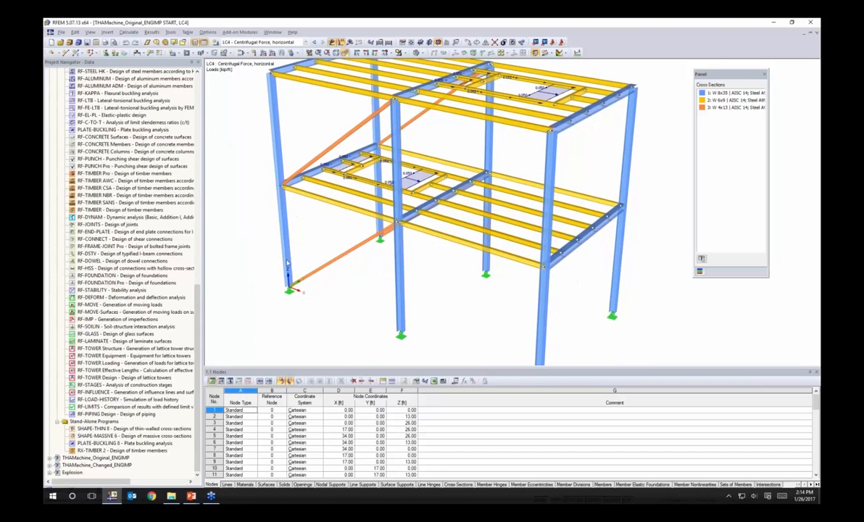
middle_click_drag(353, 259, 316, 283)
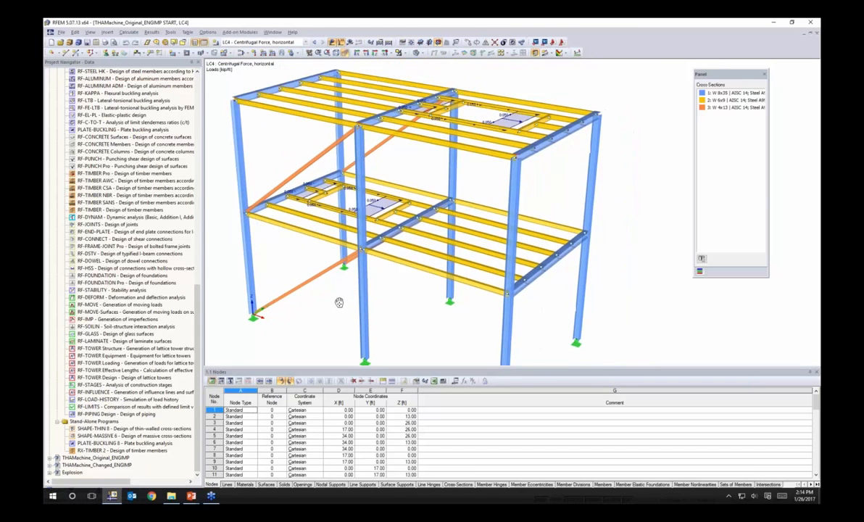
mouse_move(449, 242)
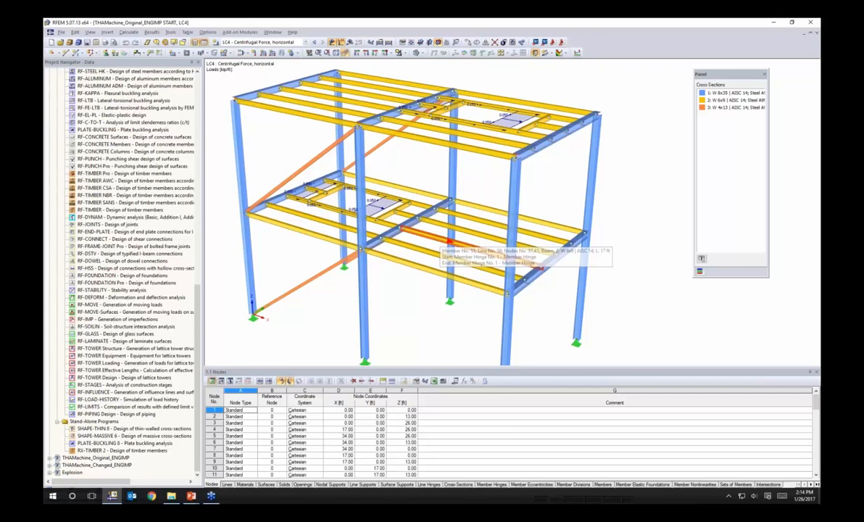
scroll(547, 211, "down", 4)
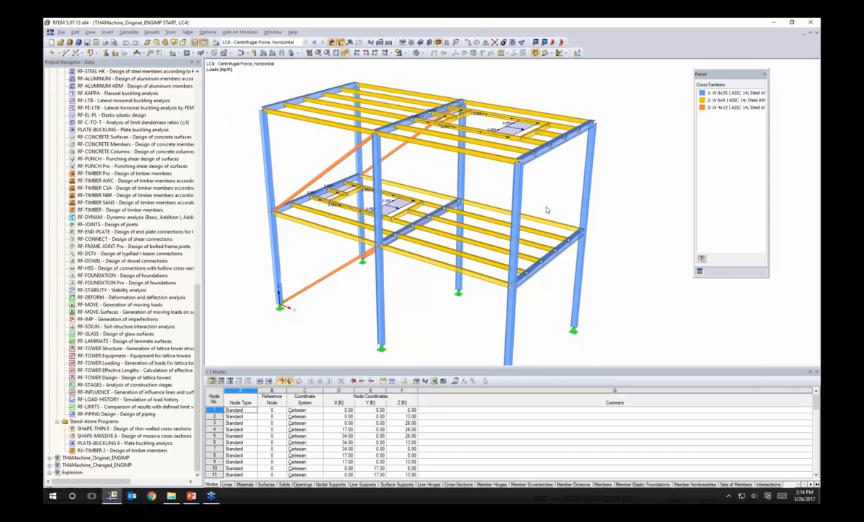
middle_click_drag(546, 215, 550, 206, "ctrl")
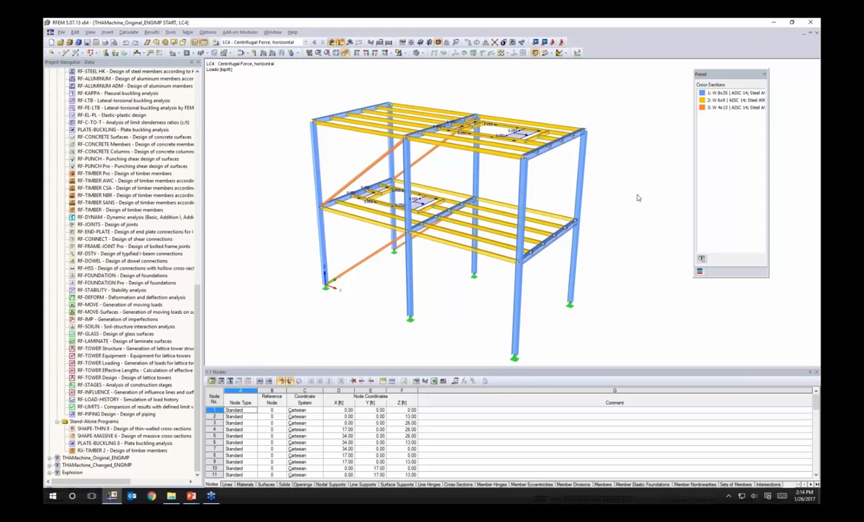
scroll(638, 198, "up", 1)
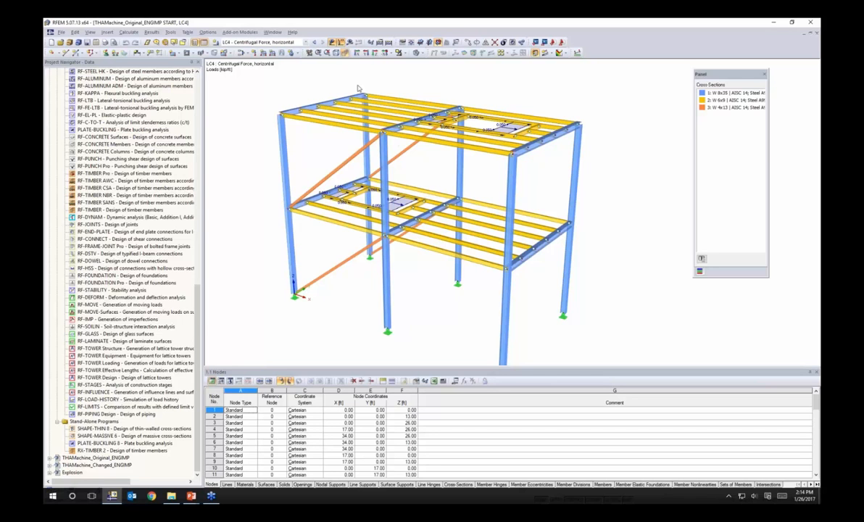
- Open the RF-DYNAM Pro dynamic analysis add-on module and activate mass combinations alongside the natural vibrations option
left_click_drag(196, 318, 180, 109)
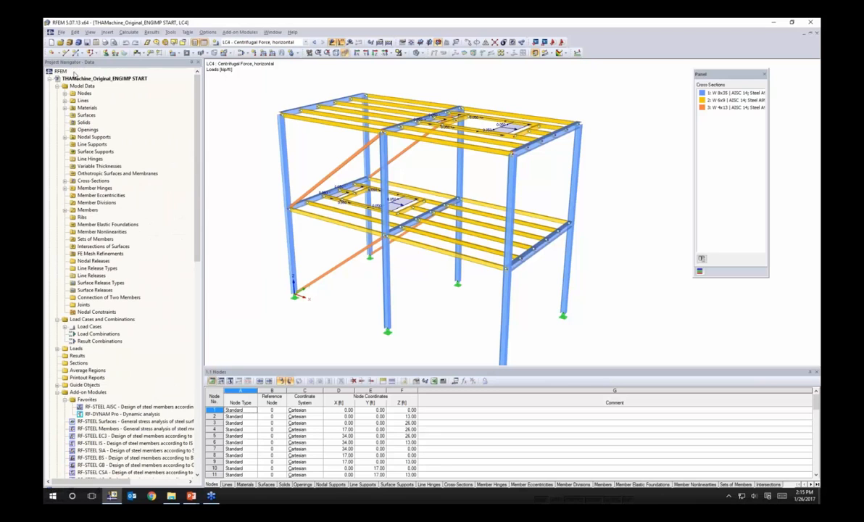
scroll(149, 173, "down", 10)
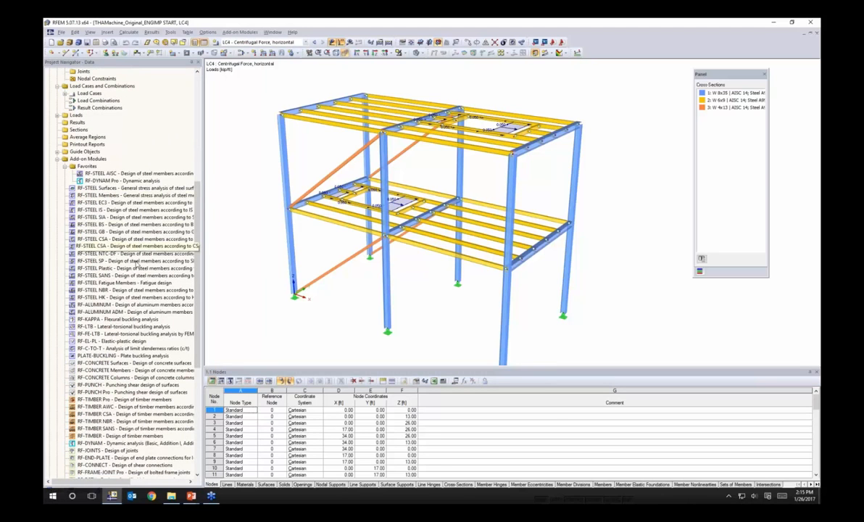
scroll(120, 330, "down", 1)
scroll(120, 311, "up", 5)
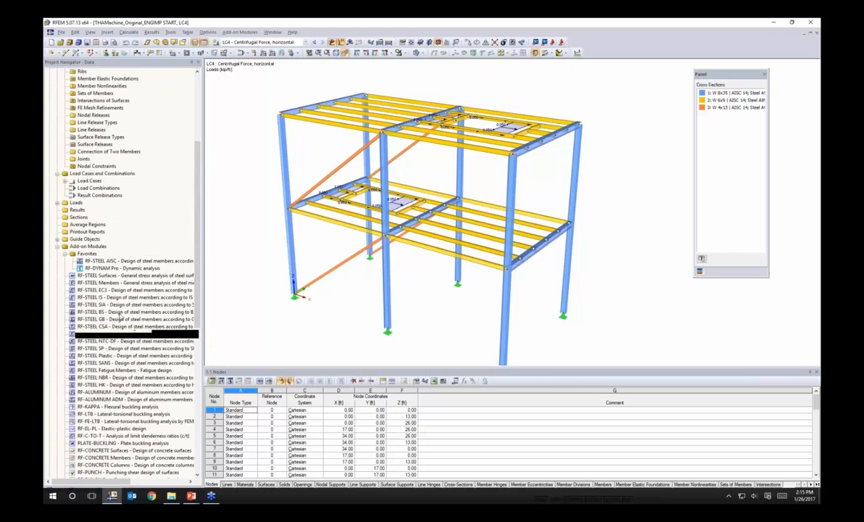
right_click(114, 268)
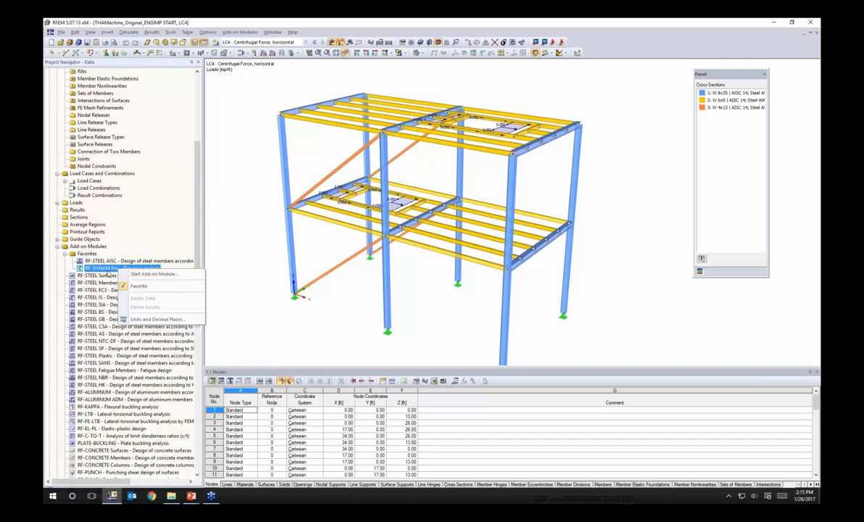
left_click(232, 33)
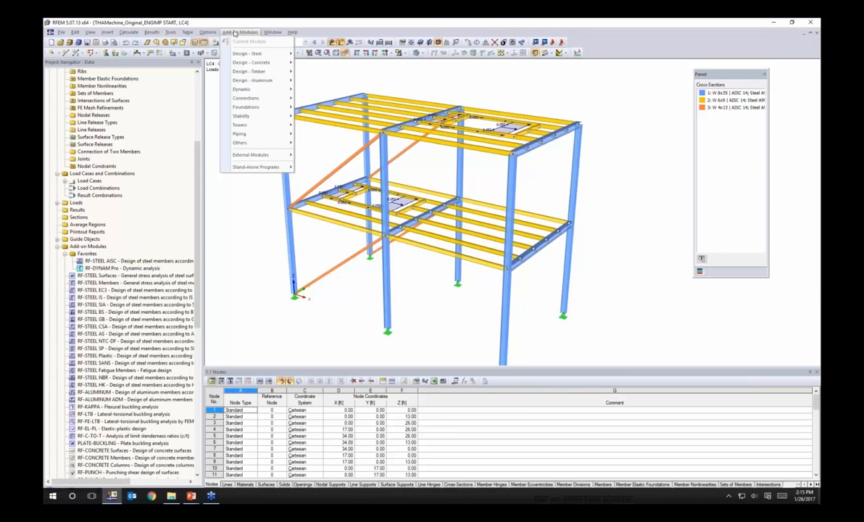
mouse_move(238, 75)
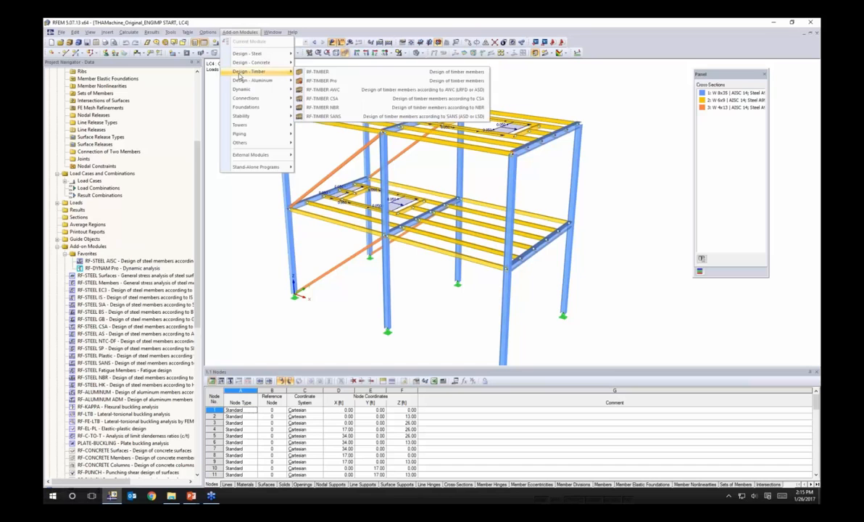
mouse_move(243, 92)
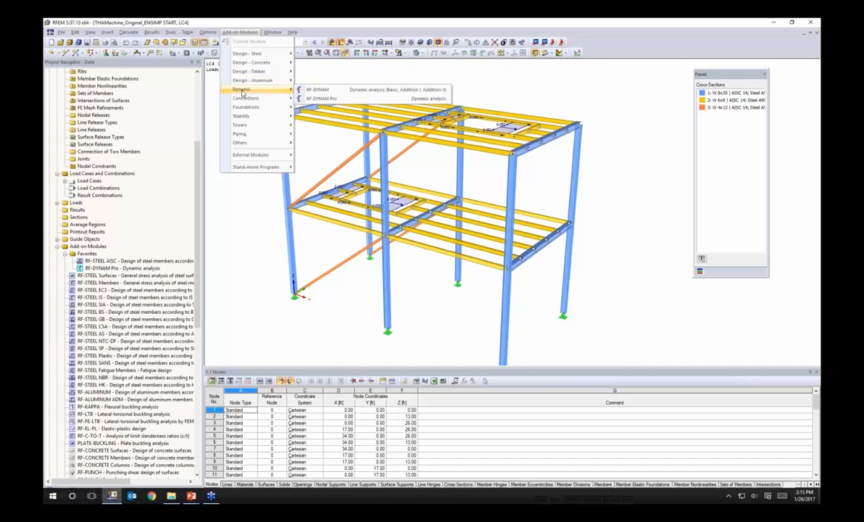
left_click(318, 99)
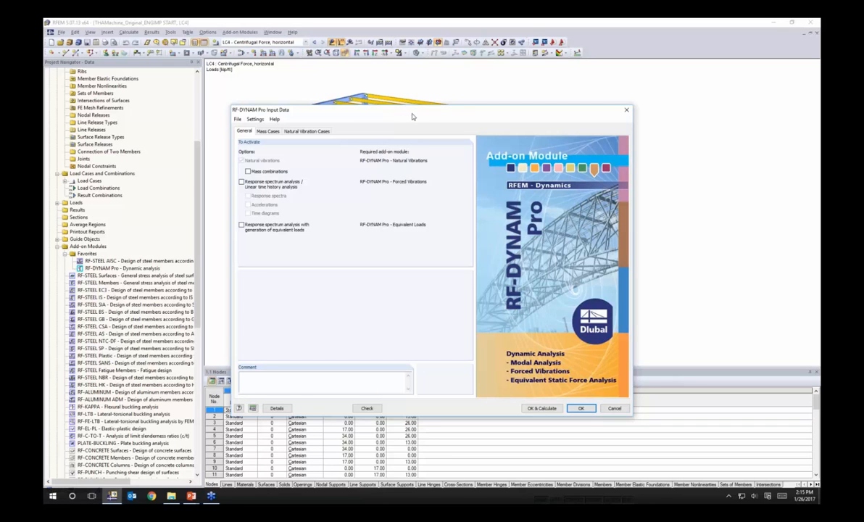
left_click_drag(412, 113, 419, 181)
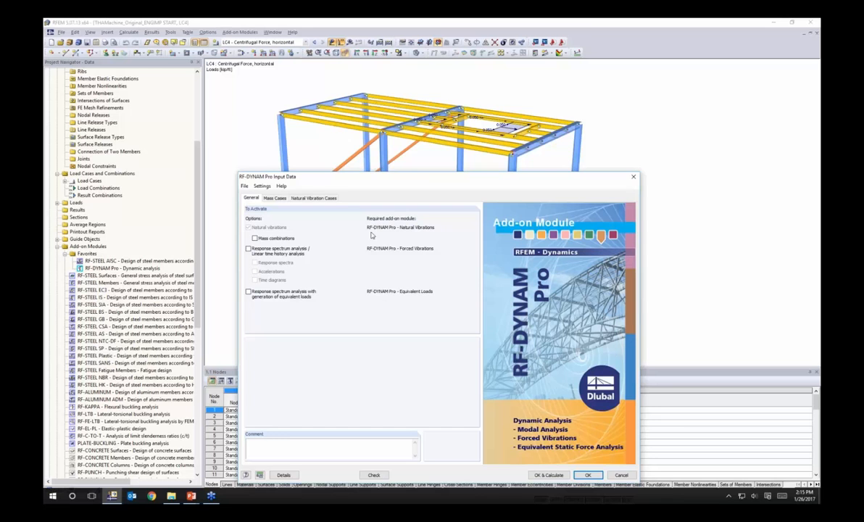
left_click_drag(338, 183, 348, 104)
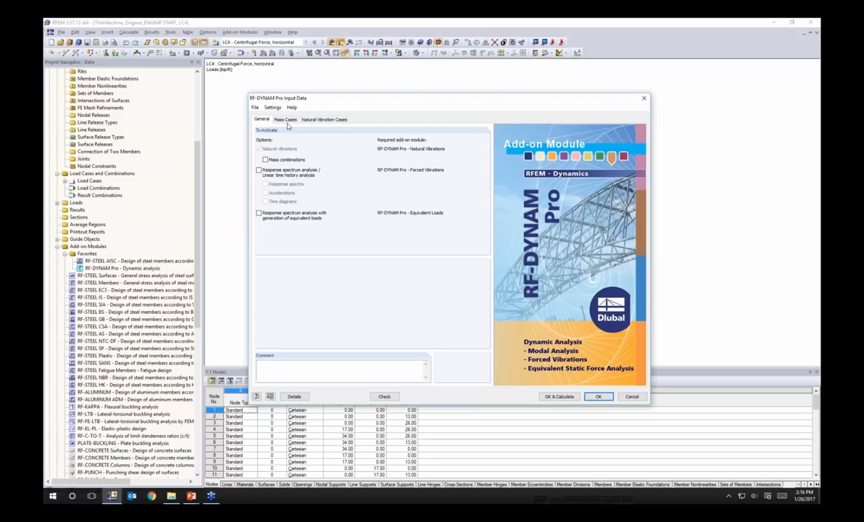
left_click(265, 159)
- Describe mass case MC1 as "Dead Load - Structure" and take its masses from the force components of LC1 - Dead Load instead of self-weight
left_click(293, 121)
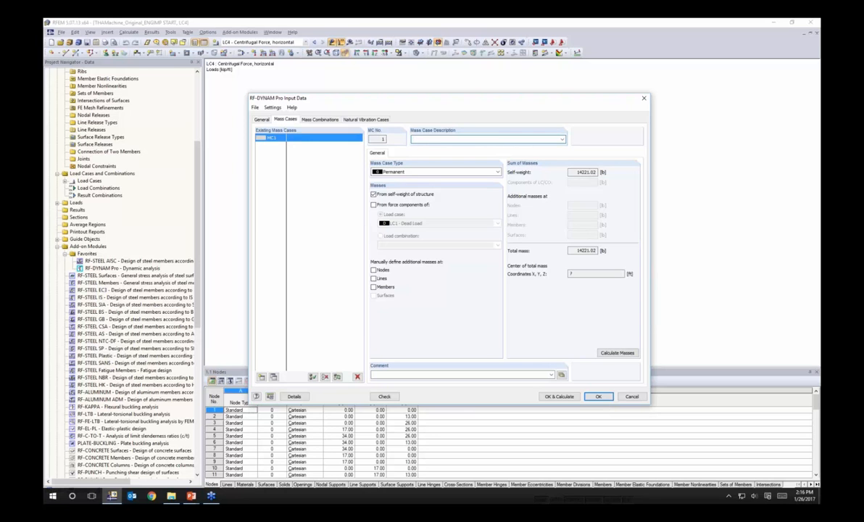
type("ead Load - Structure")
left_click(374, 195)
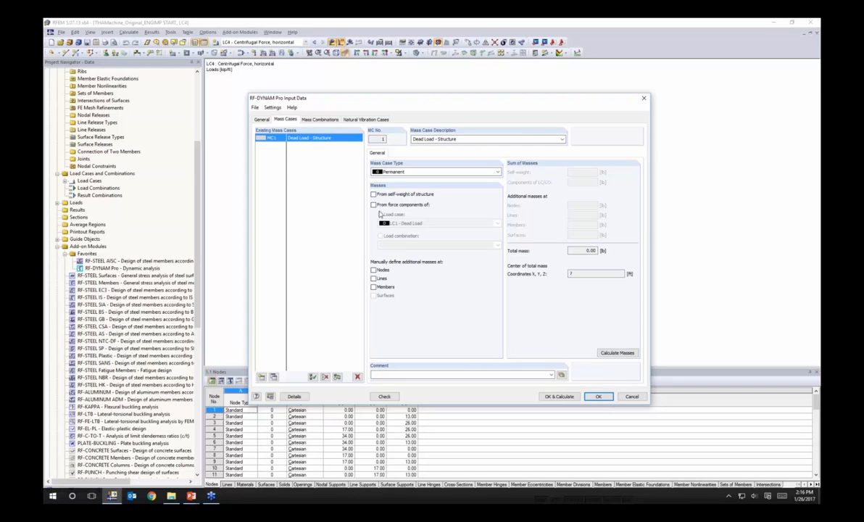
left_click(374, 205)
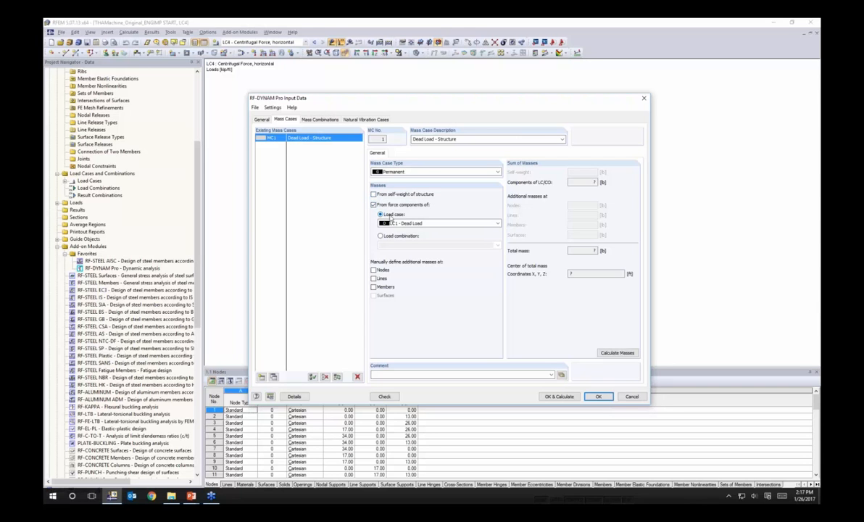
left_click(395, 224)
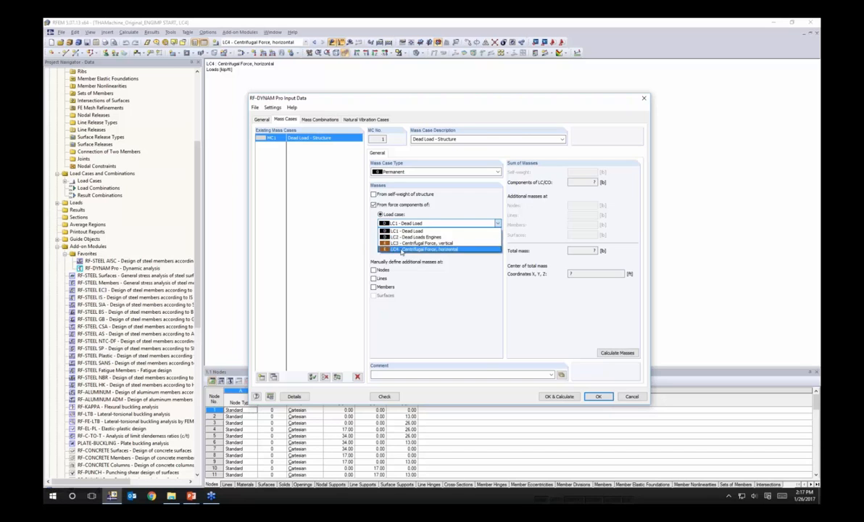
left_click(401, 232)
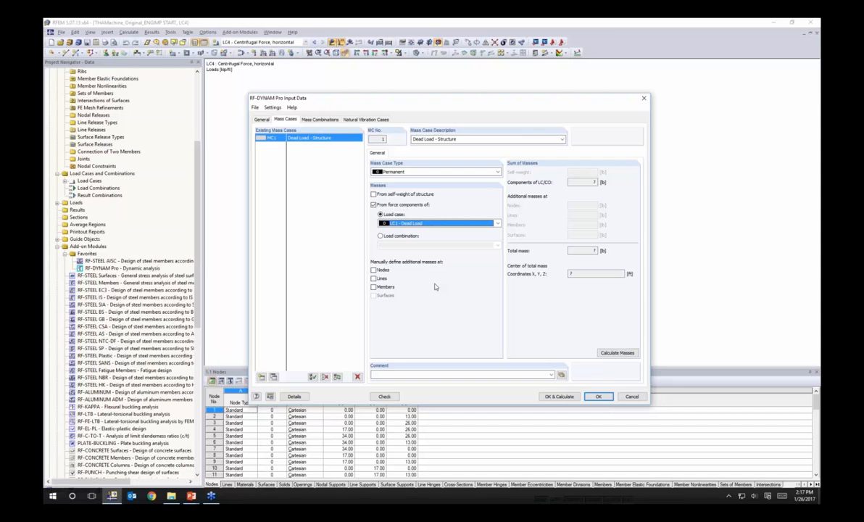
- Create a second mass case "Dead Load - Engines" taking its masses from the force components of LC2 - Dead Loads Engines instead of self-weight
left_click(261, 377)
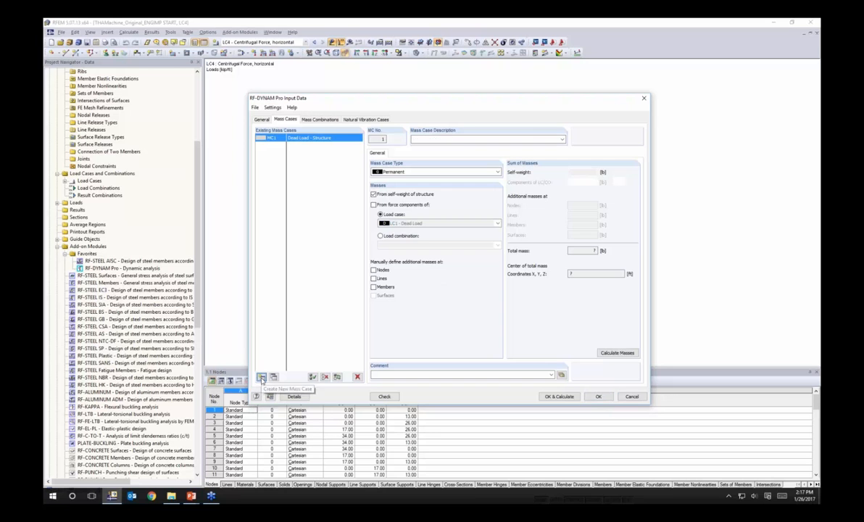
left_click(435, 138)
type("Dead Load")
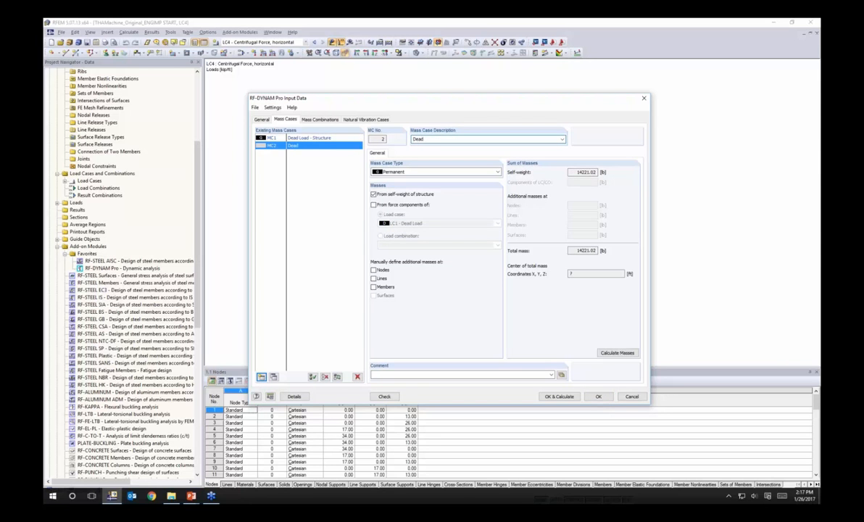
type(" - Engines")
left_click(391, 194)
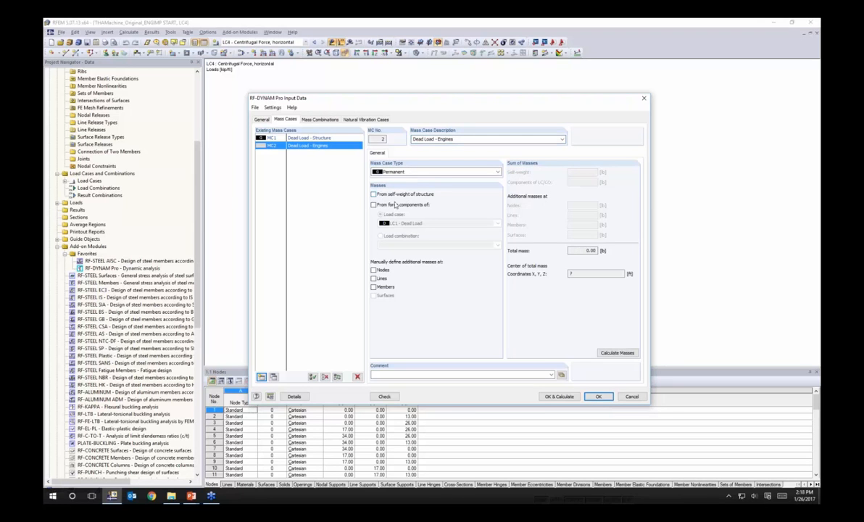
left_click(393, 207)
left_click(399, 224)
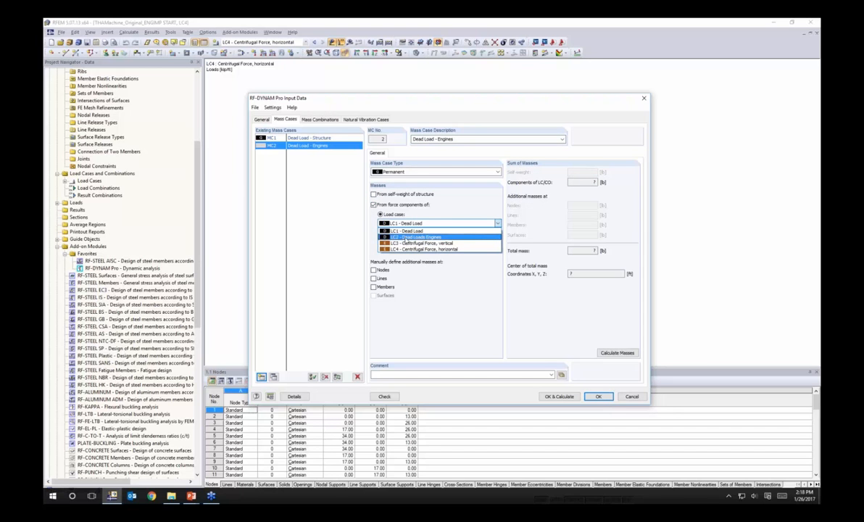
left_click(404, 237)
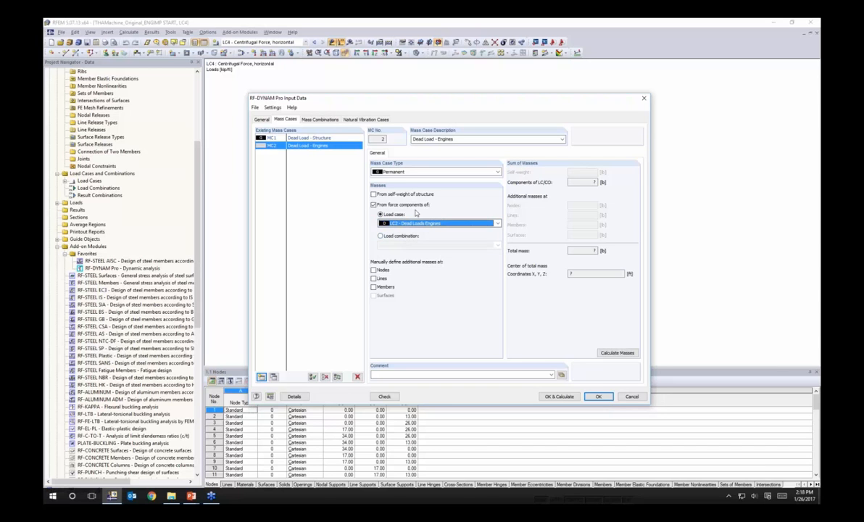
- Add mass cases MC1 and MC2 to mass combination MCO1, each with a factor of 1.00
left_click(314, 121)
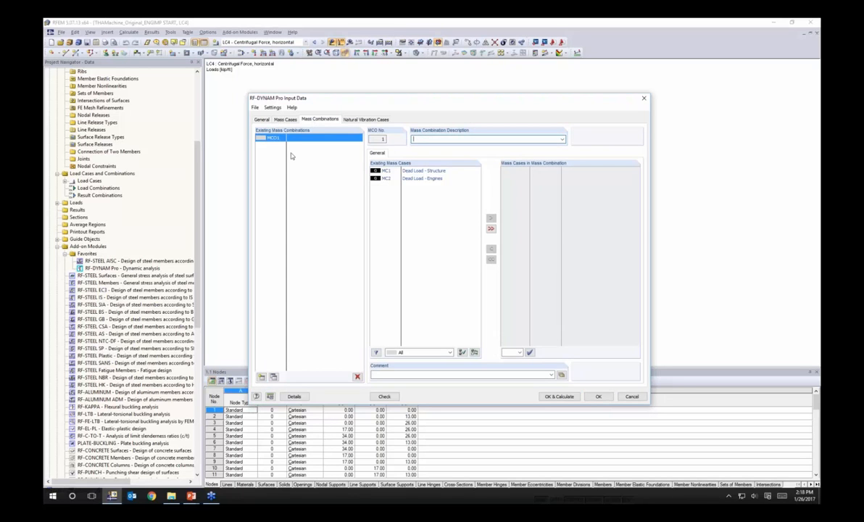
double_click(410, 171)
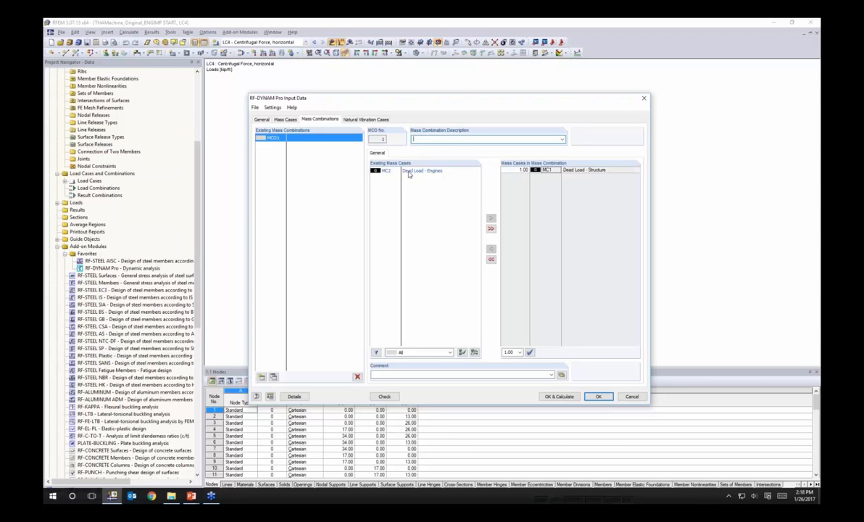
double_click(411, 171)
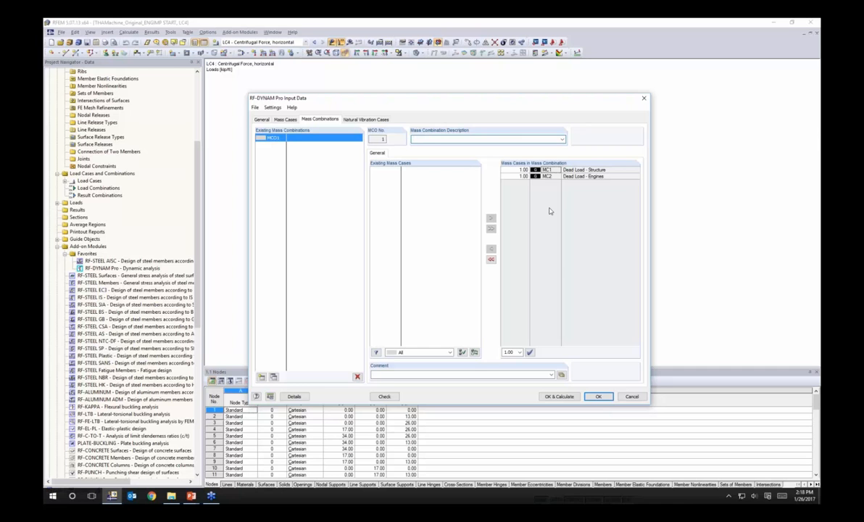
left_click(516, 176)
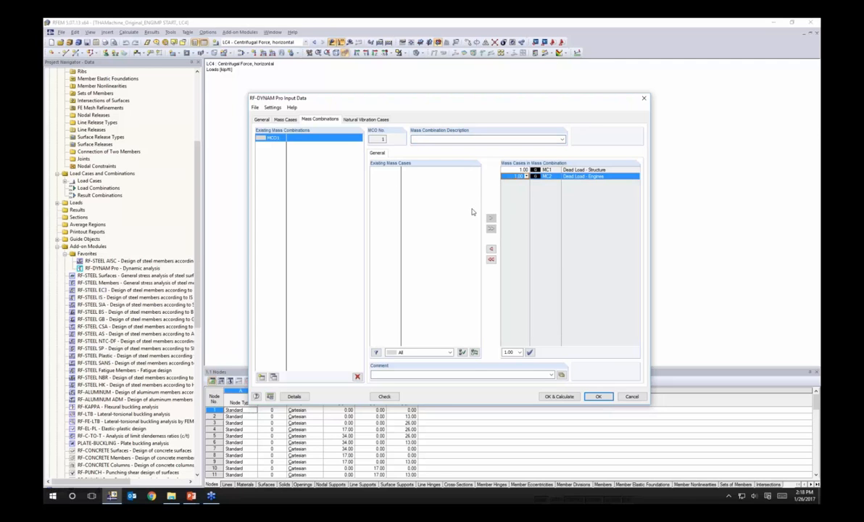
- Set natural vibration case NVC1 to calculate the 10 lowest eigenvalues using mass combination MCO1 as the acting masses
left_click(366, 120)
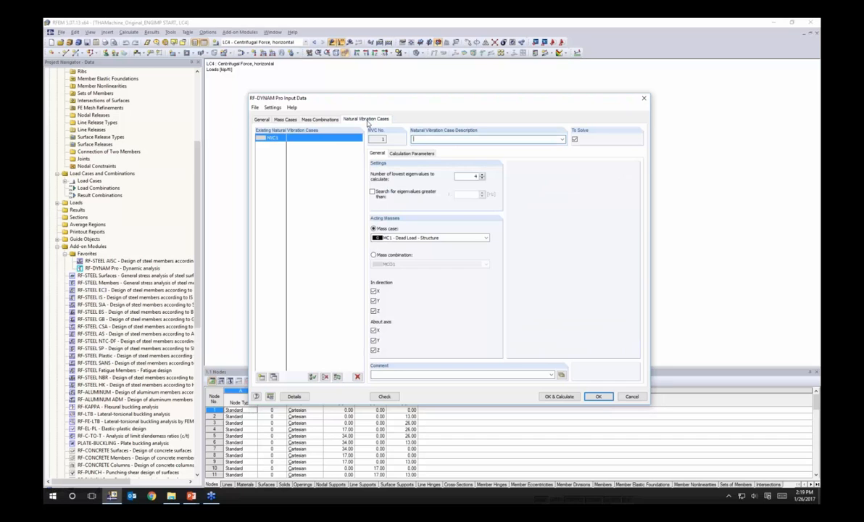
left_click(433, 140)
left_click(482, 176)
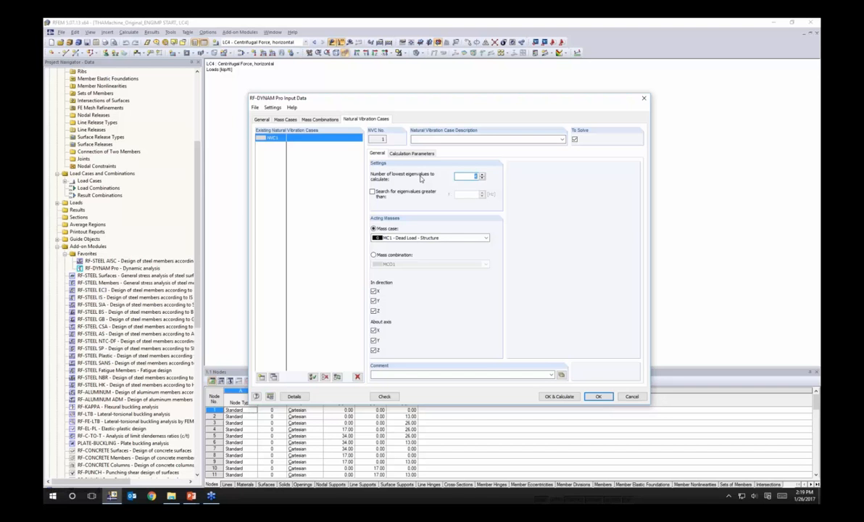
type("10")
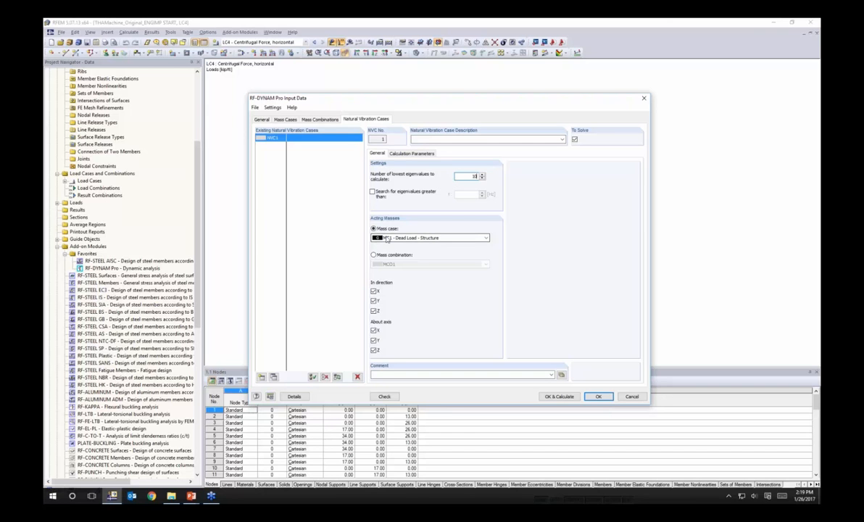
left_click(373, 256)
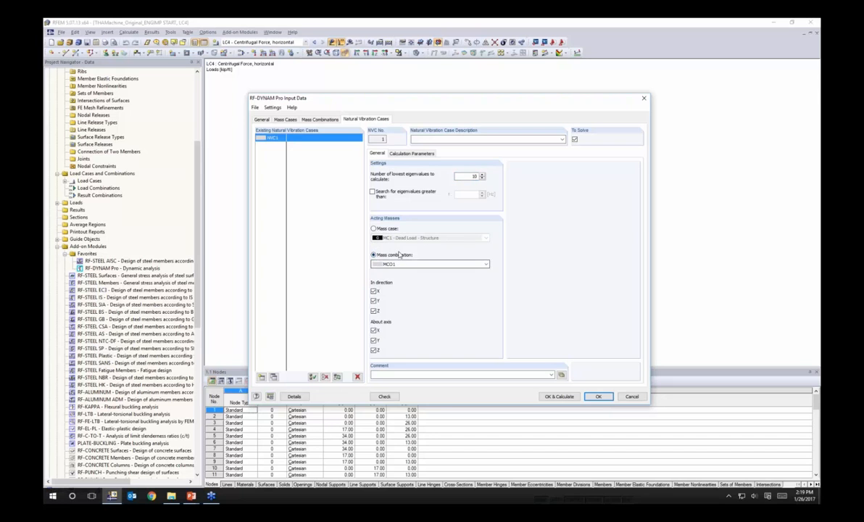
left_click(415, 264)
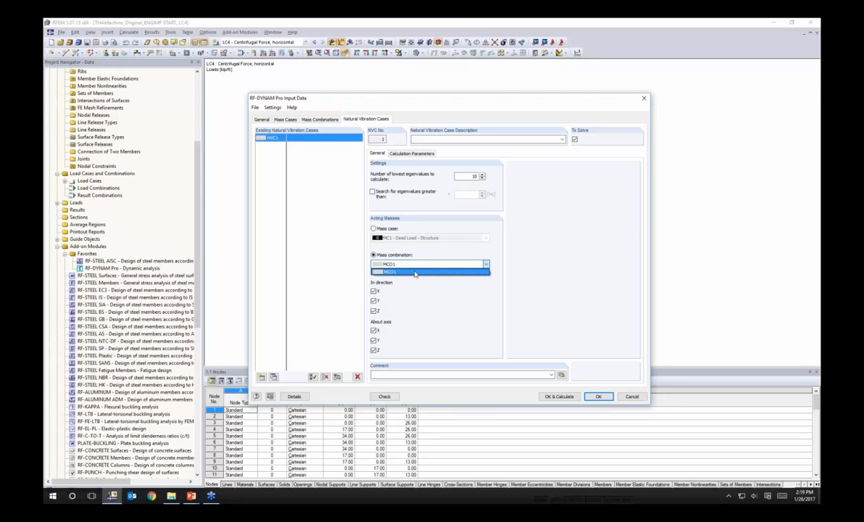
left_click(415, 272)
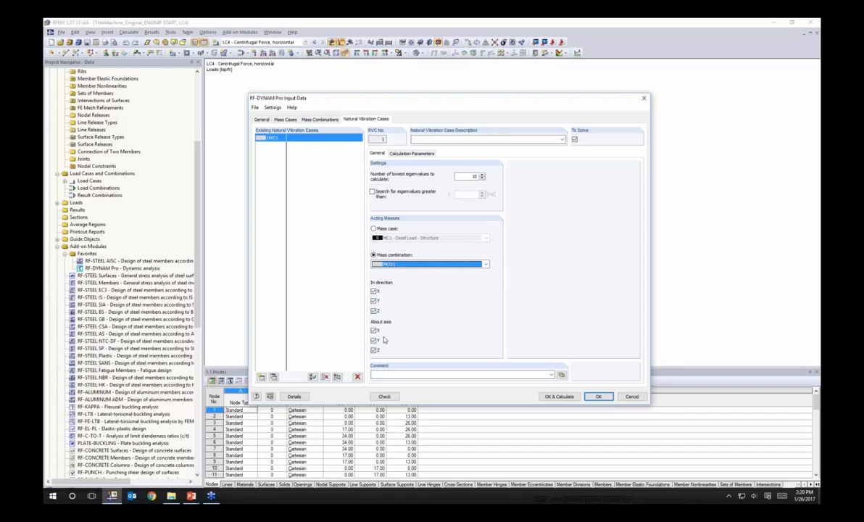
- Review the calculation parameters of NVC1 and run the natural vibration calculation
left_click(389, 153)
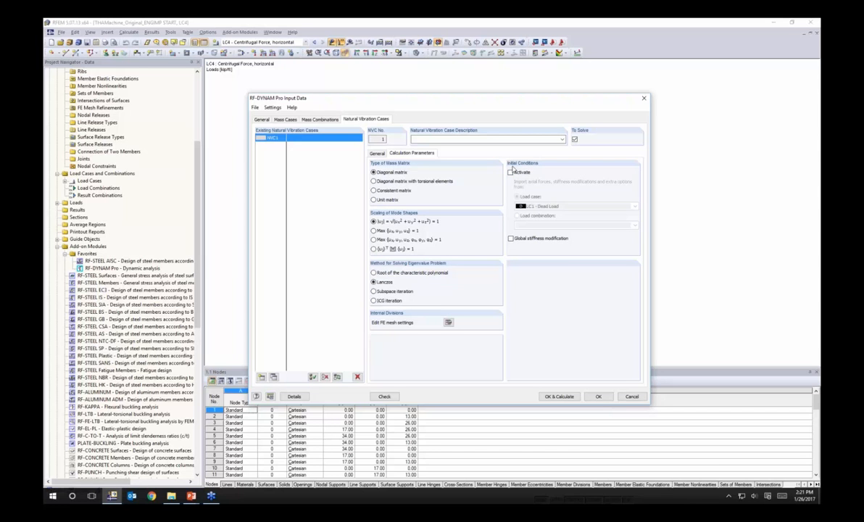
left_click(559, 397)
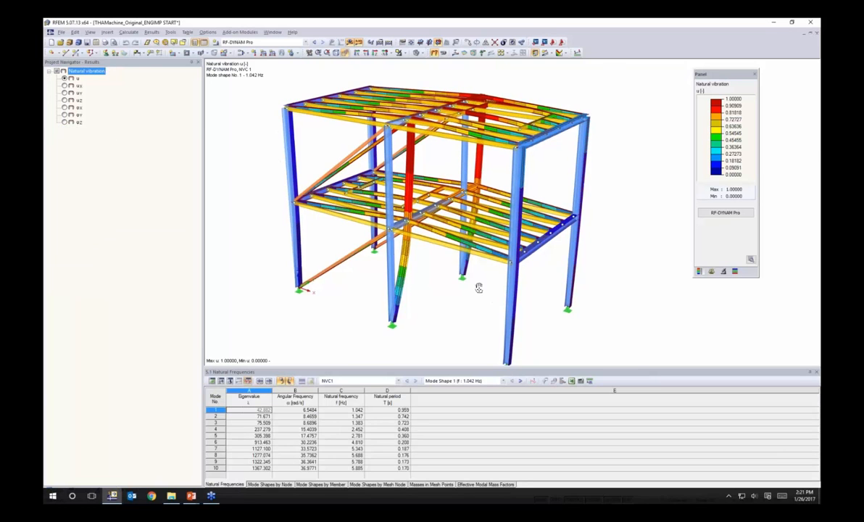
middle_click_drag(464, 354, 465, 323)
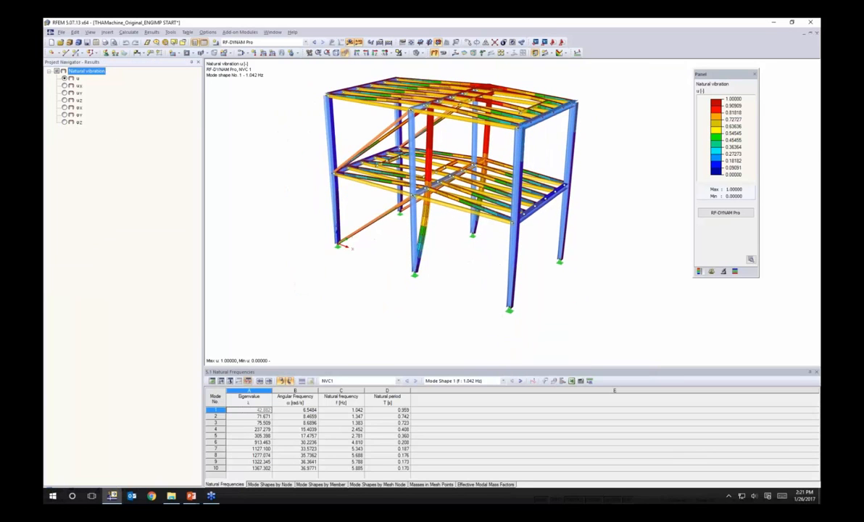
left_click_drag(465, 319, 466, 320)
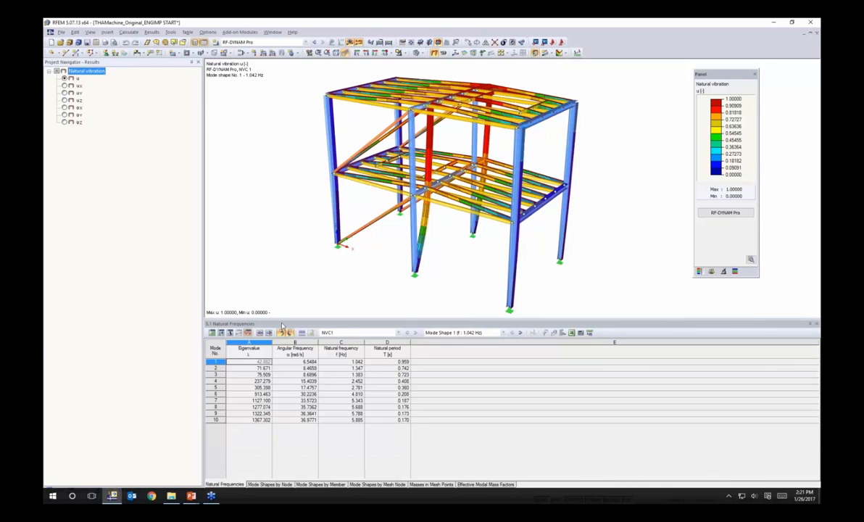
- Examine the RF-DYNAM Pro results of NVC1 by stepping through mode shapes 1 to 6 on the frame
left_click(270, 42)
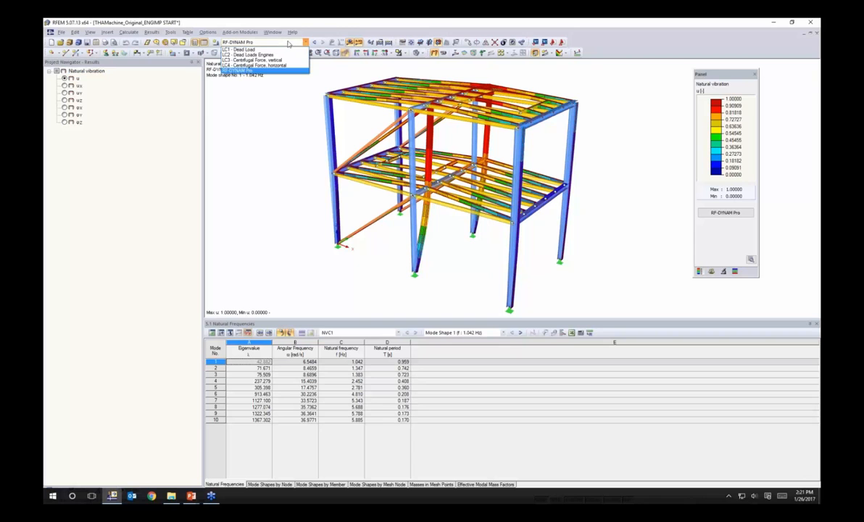
left_click(253, 70)
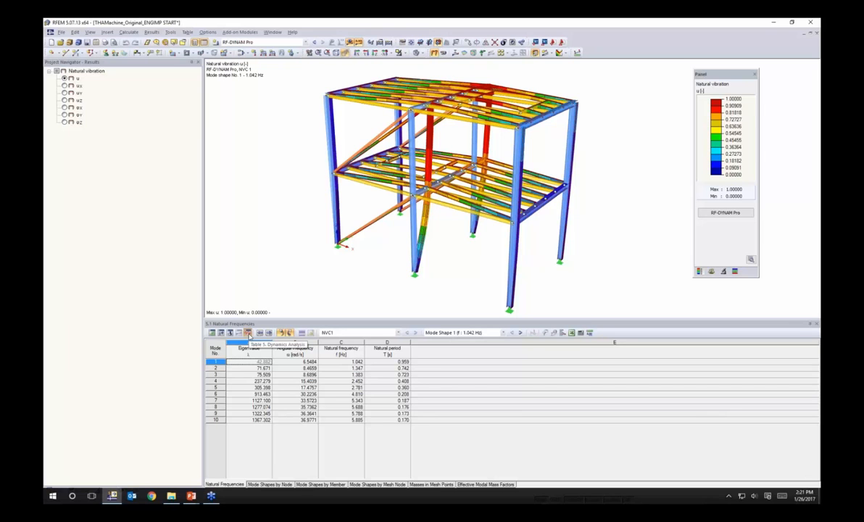
left_click(398, 332)
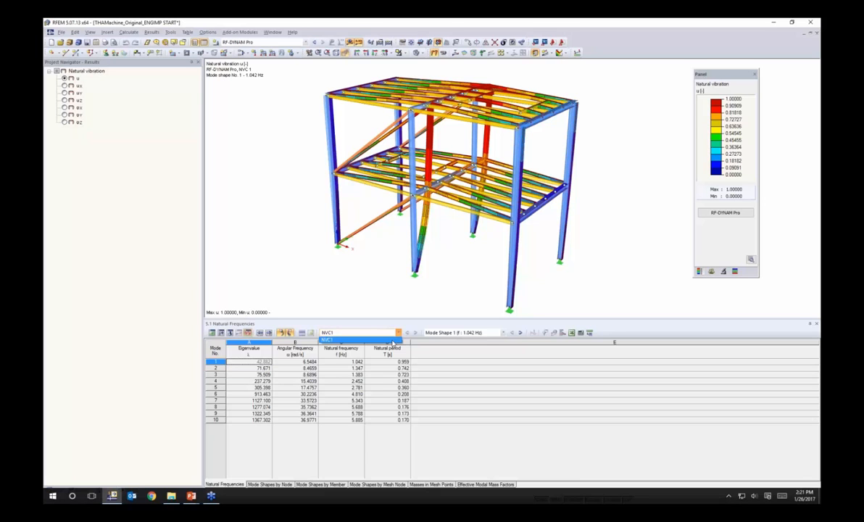
left_click(501, 334)
left_click(501, 333)
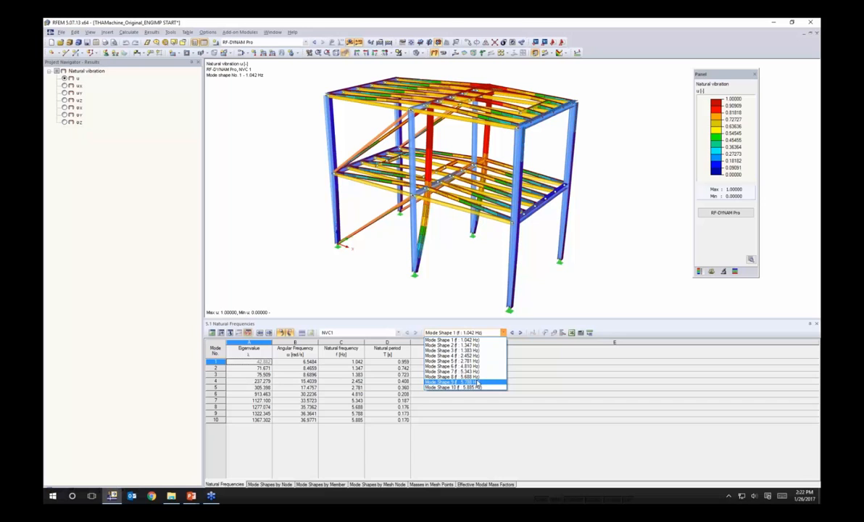
left_click(497, 340)
left_click(520, 333)
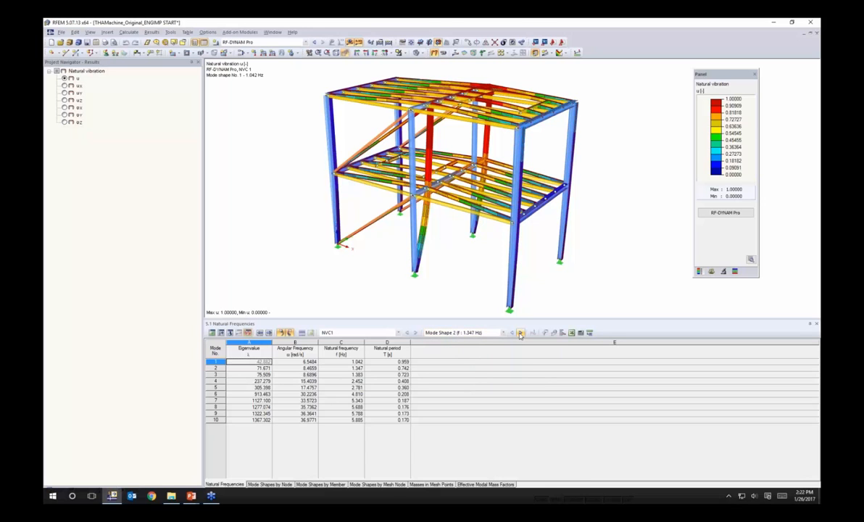
left_click(519, 333)
left_click(520, 333)
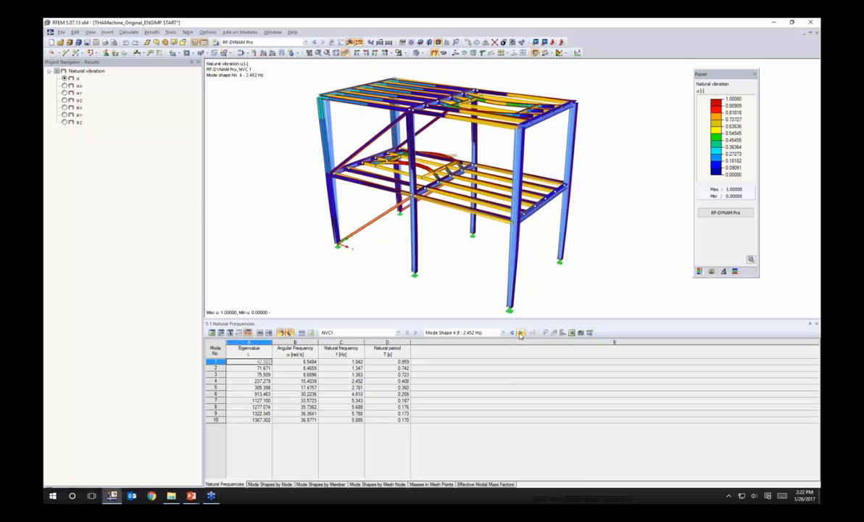
left_click(520, 334)
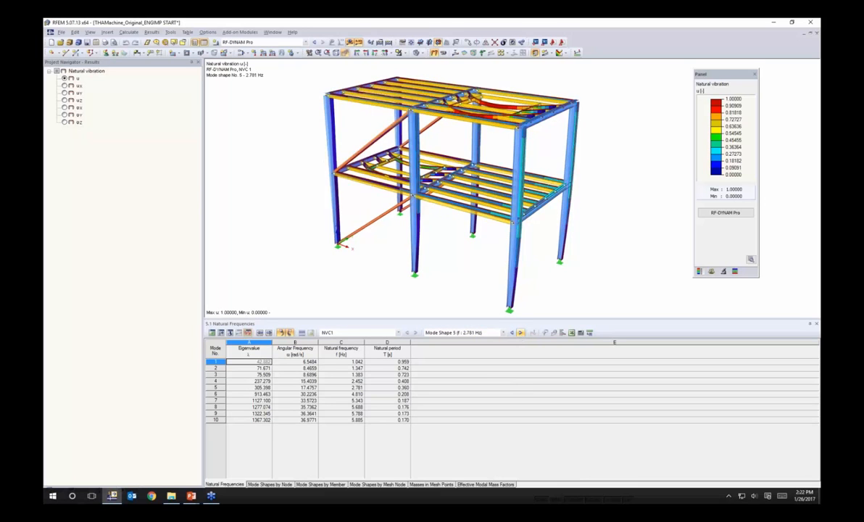
left_click(520, 334)
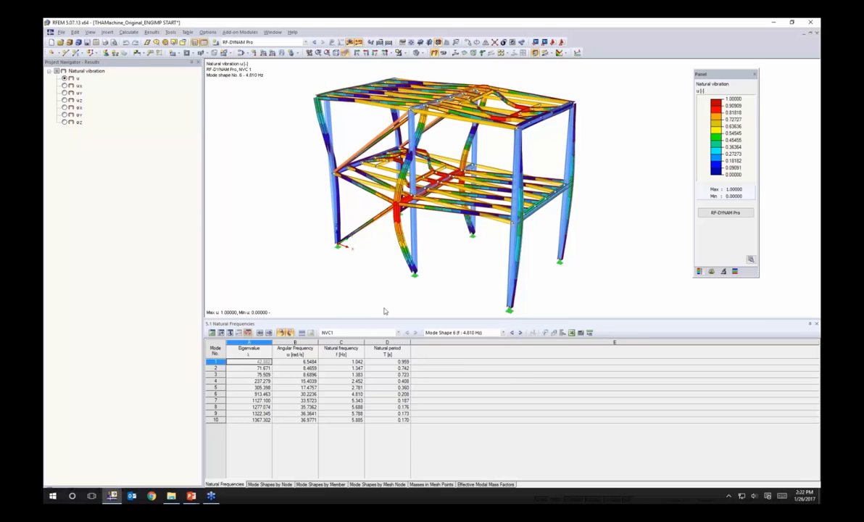
- Examine the effective modal mass factors and the deformed shapes of mode 1 and modes 7 to 10
left_click_drag(383, 273, 382, 269)
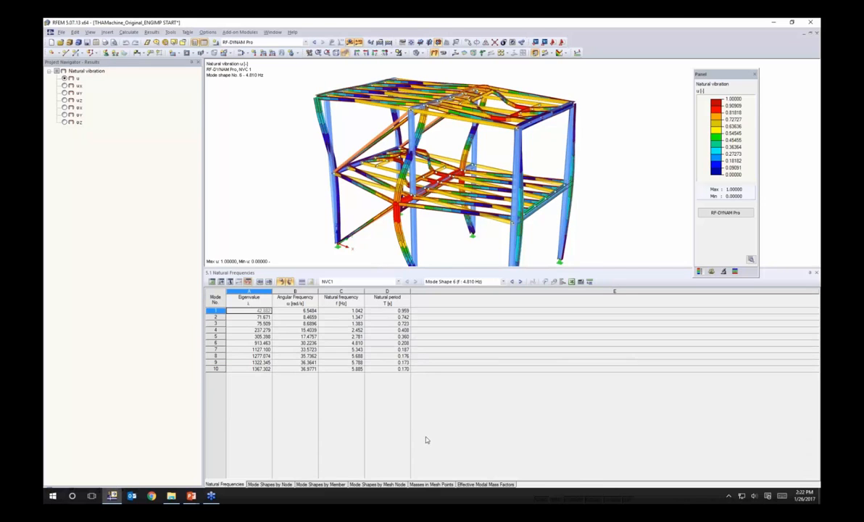
left_click(464, 484)
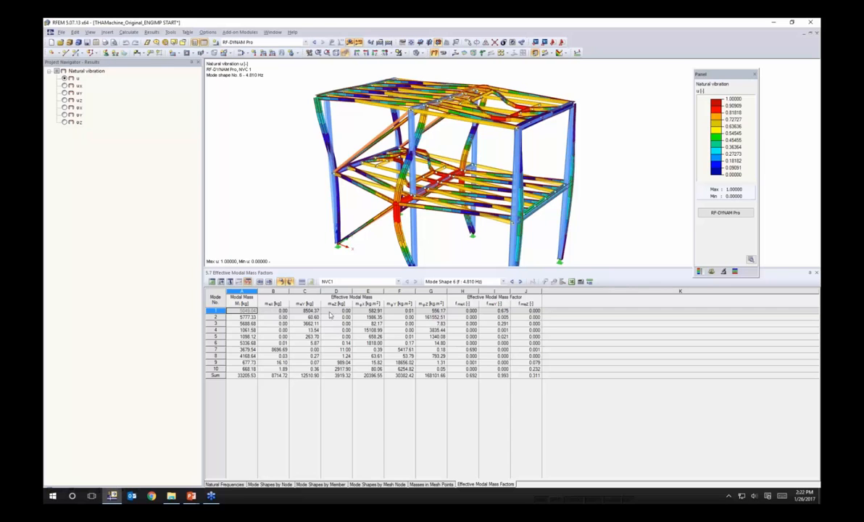
left_click(218, 310)
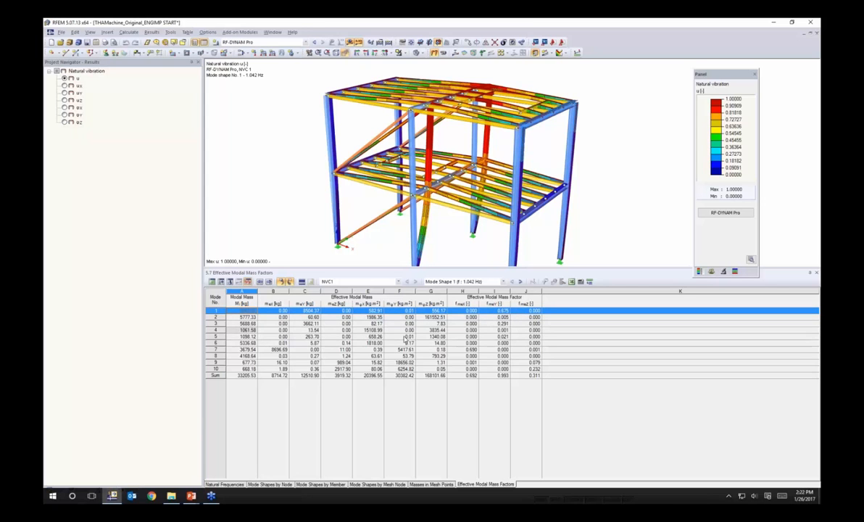
left_click(215, 349)
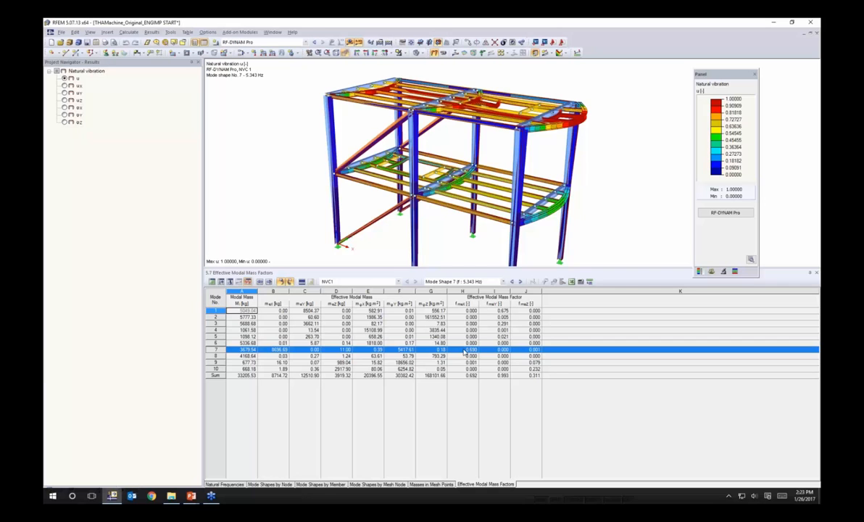
key("Down")
key("Down")
key("Down")
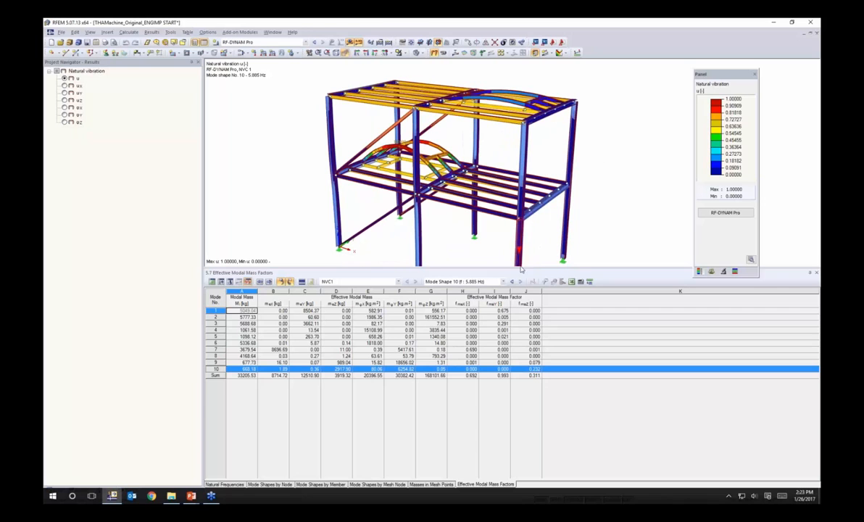
- Return to the natural frequencies table and examine the frequency of mode 1
left_click_drag(518, 276, 516, 342)
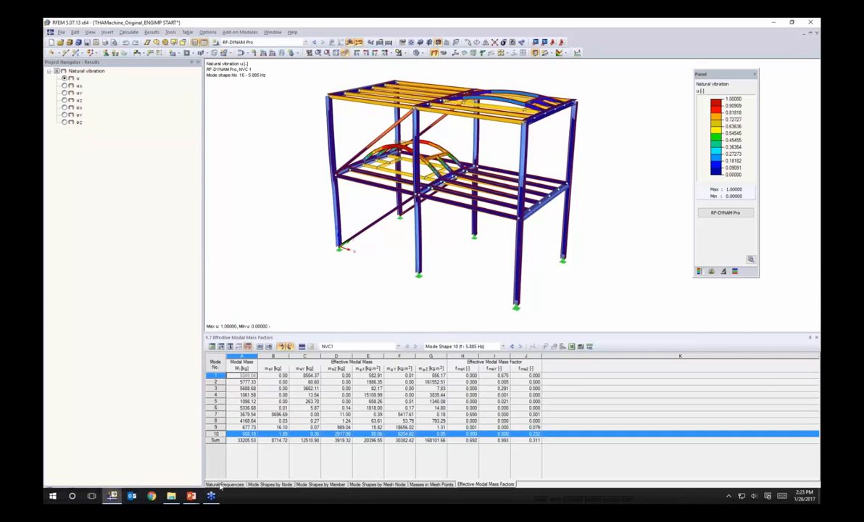
left_click(224, 485)
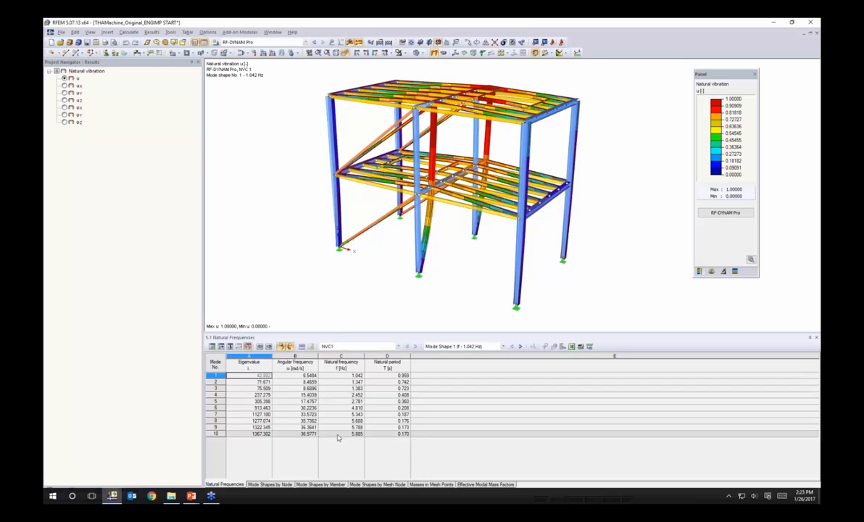
left_click(218, 375)
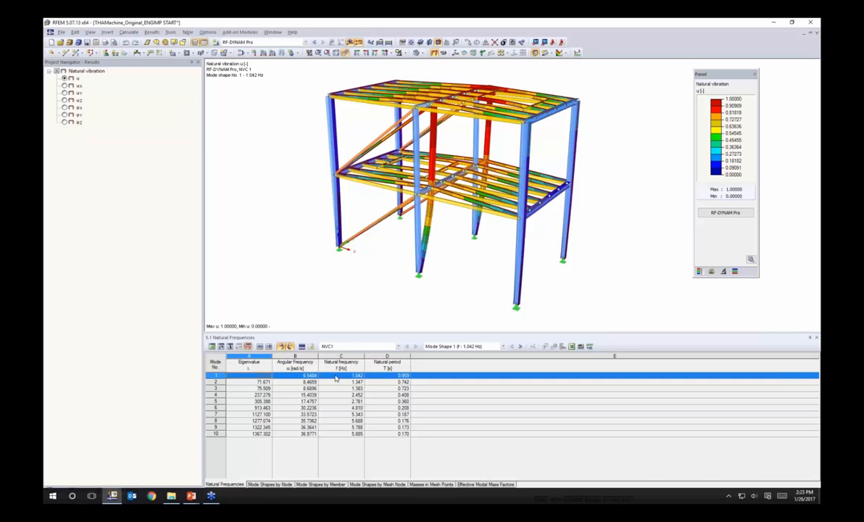
- Check mode shapes 7 and 10, and activate linear time history analysis with time diagrams in the RF-DYNAM Pro input data
left_click(330, 414)
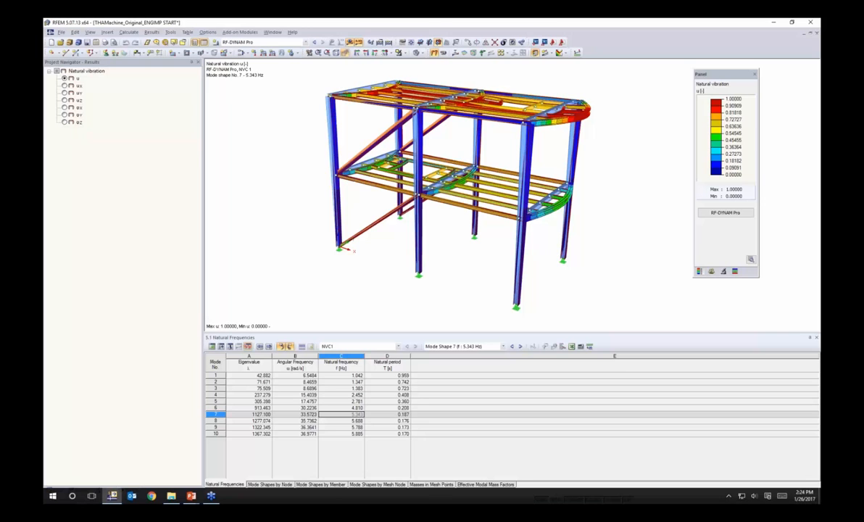
left_click(330, 434)
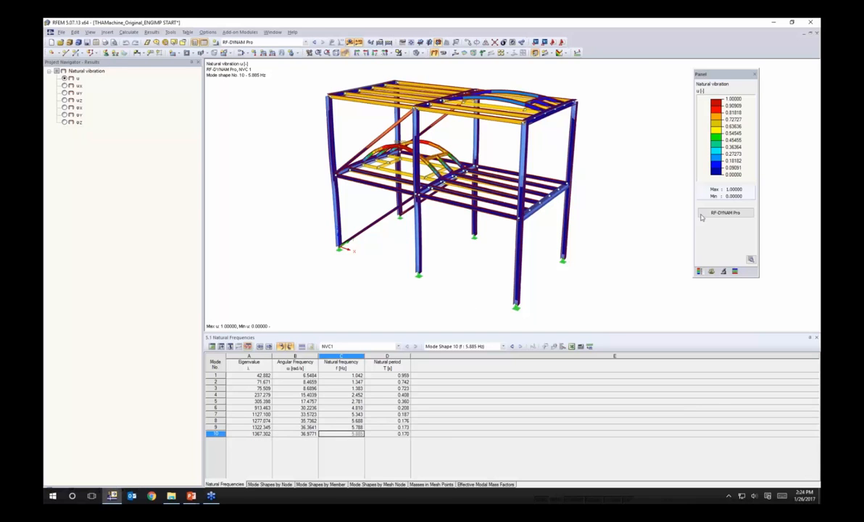
left_click(725, 212)
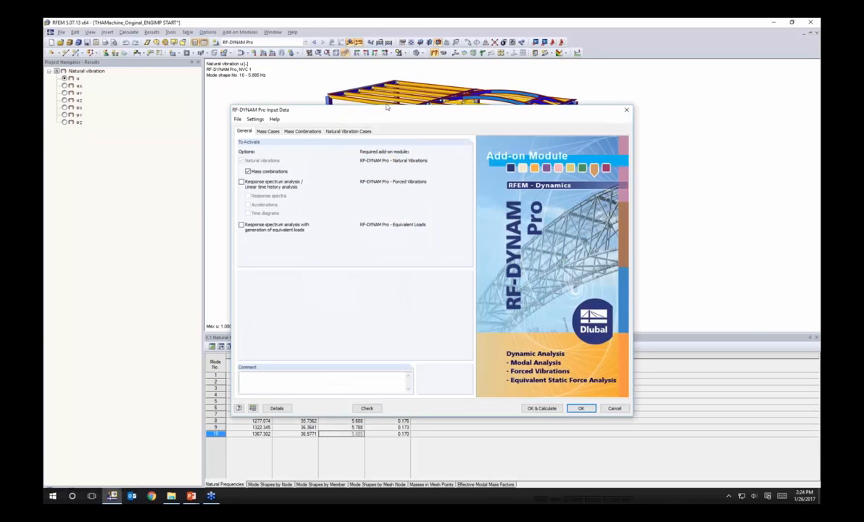
left_click(261, 162)
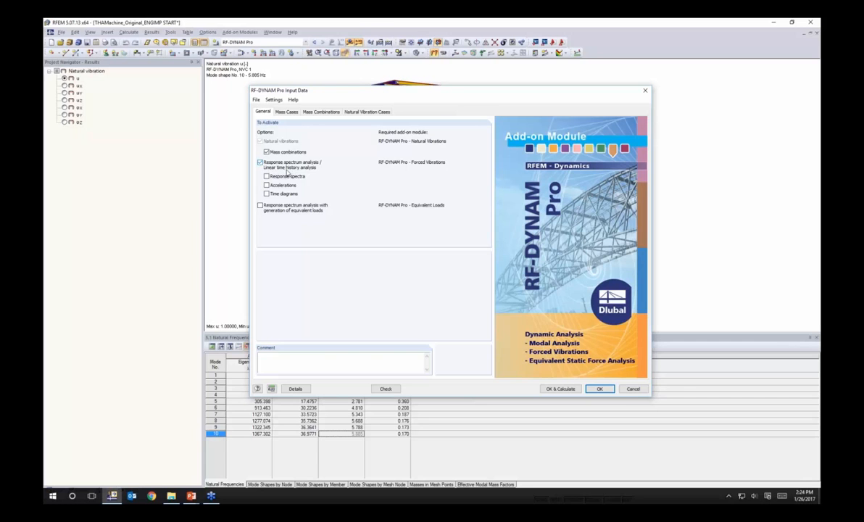
left_click(267, 194)
left_click(375, 113)
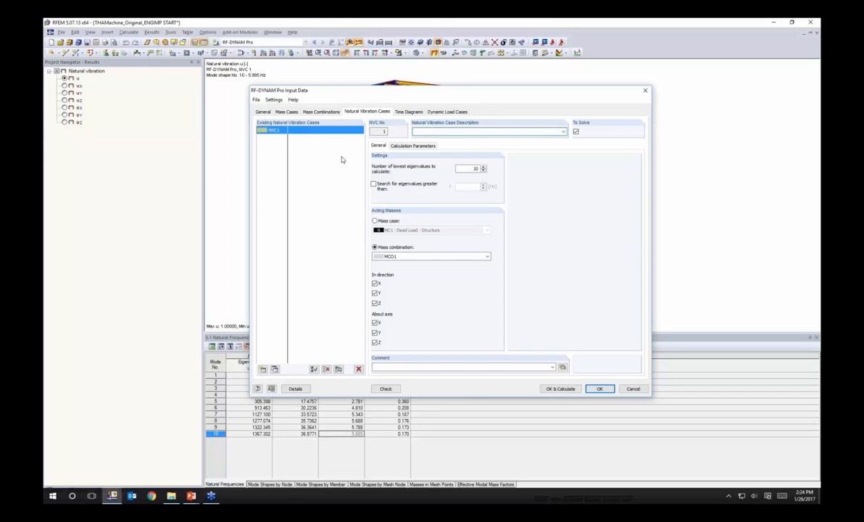
- Describe the first time diagram as "vertical component" and set its type to periodic
left_click(411, 113)
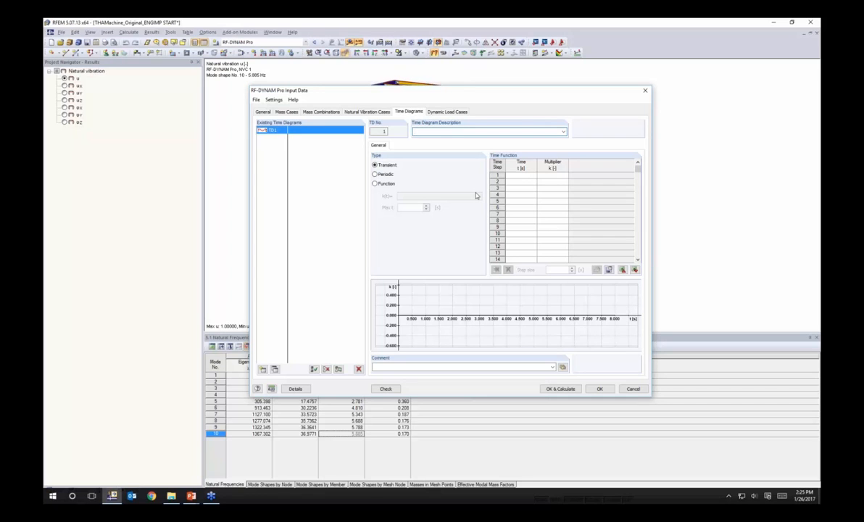
type("vertical component")
left_click(376, 174)
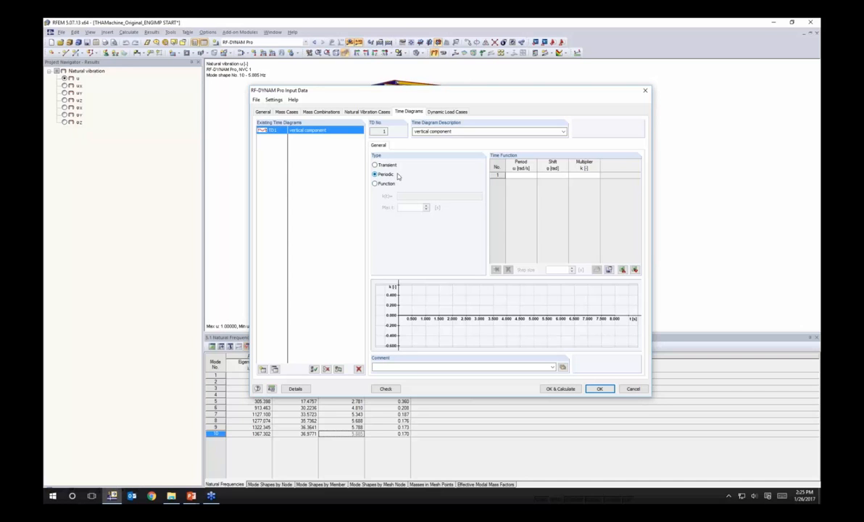
- Define the vertical component's periodic function with 33.51 rad/s, a phase shift of 0 rad and a multiplier of 1.0
left_click(510, 175)
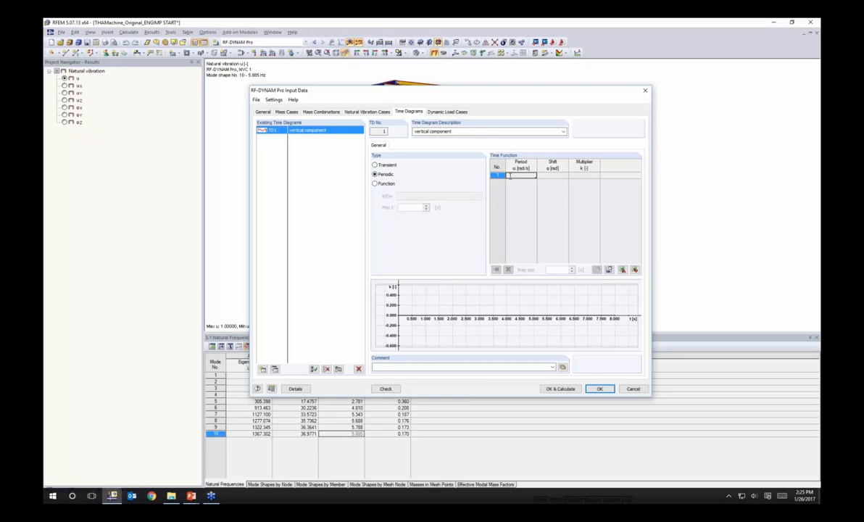
type("33.51")
left_click(544, 175)
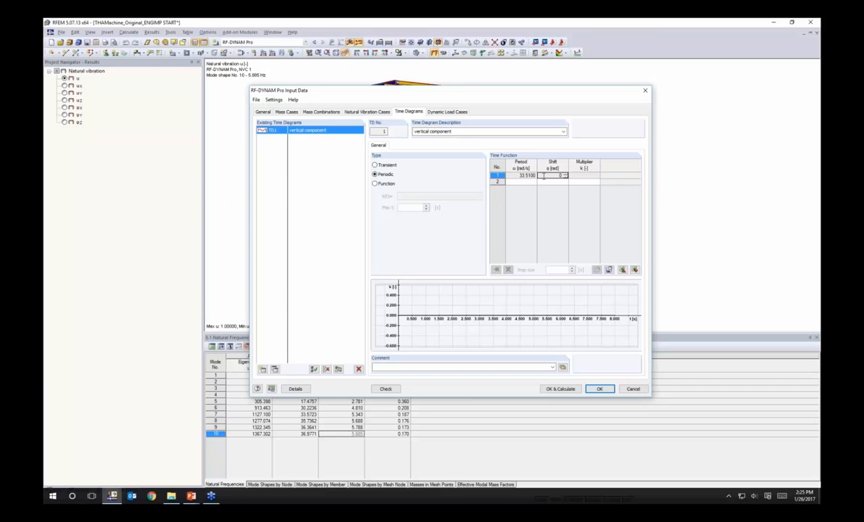
type("0")
key("Tab")
type("1.0")
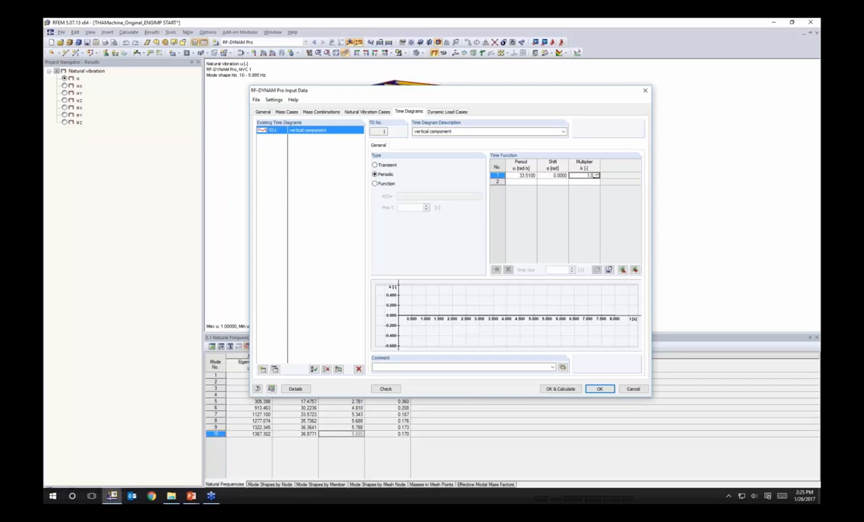
left_click_drag(537, 91, 477, 131)
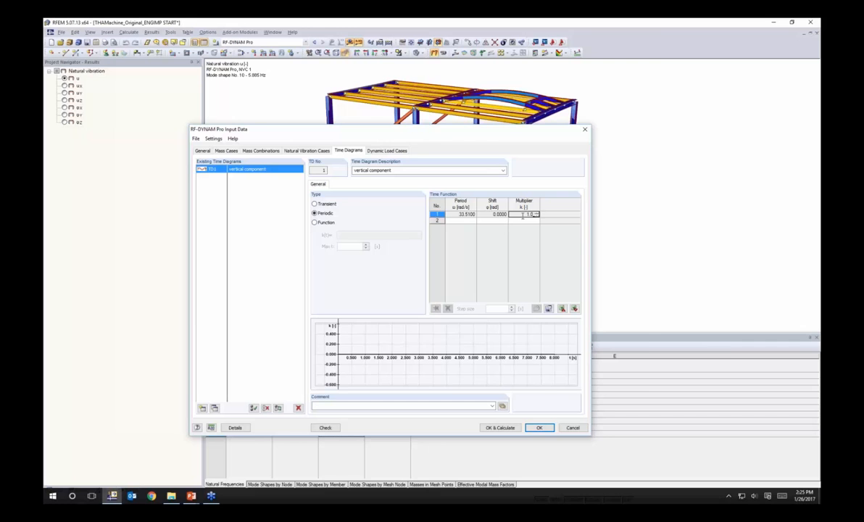
key("Return")
mouse_move(483, 128)
left_mouse_down()
mouse_move(545, 121)
mouse_move(585, 78)
left_mouse_up()
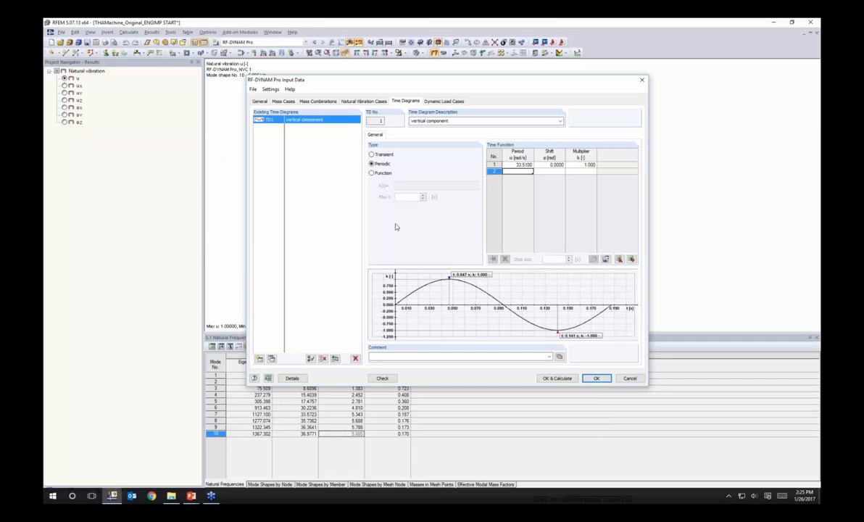
- Create a second time diagram described as "horizontal component" and set its type to periodic
left_click(259, 358)
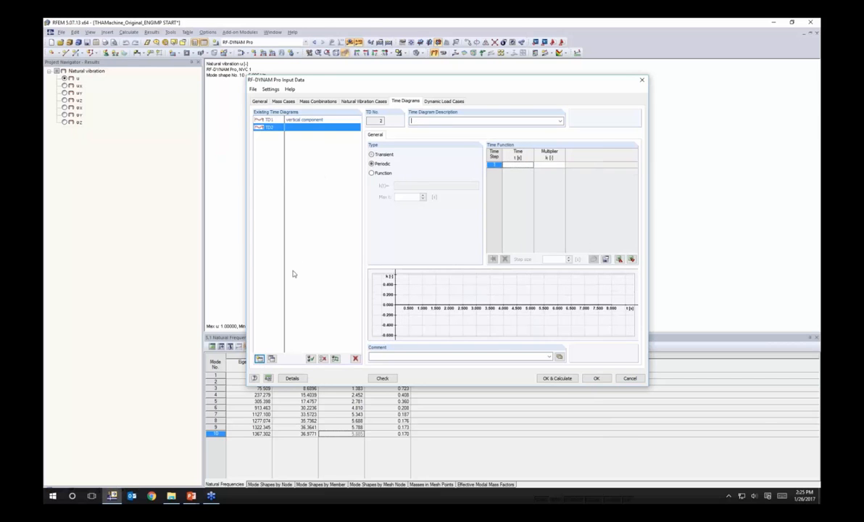
left_click(413, 122)
type("horizontal component")
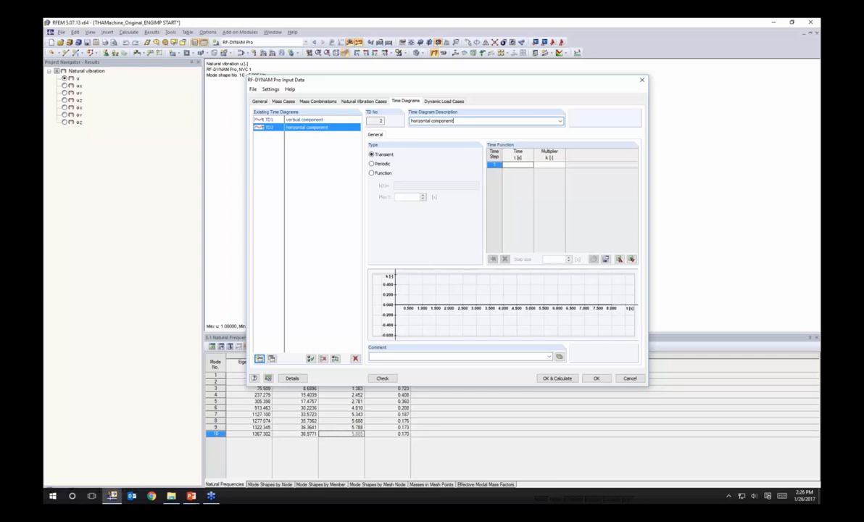
left_click(372, 164)
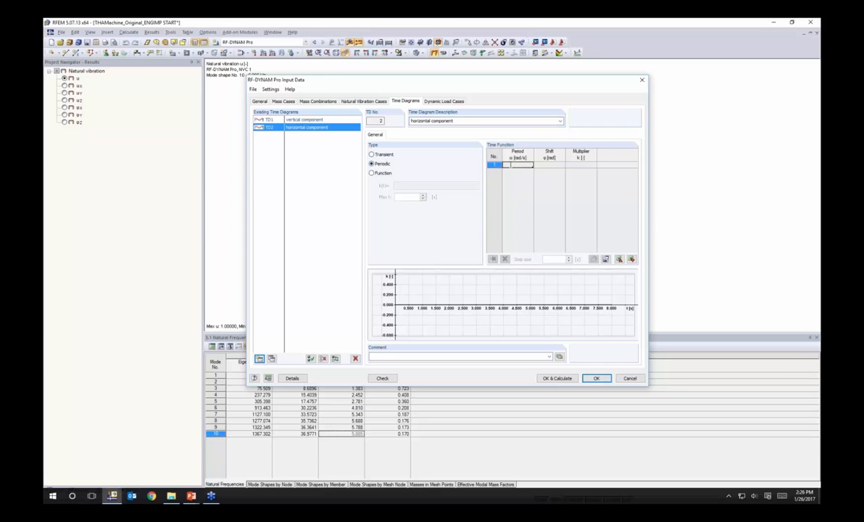
- Define the horizontal component with 33.51 rad/s, a shift of 1.57 rad and multiplier 1, and compare its curve with the vertical component
type("3.51")
key("Tab")
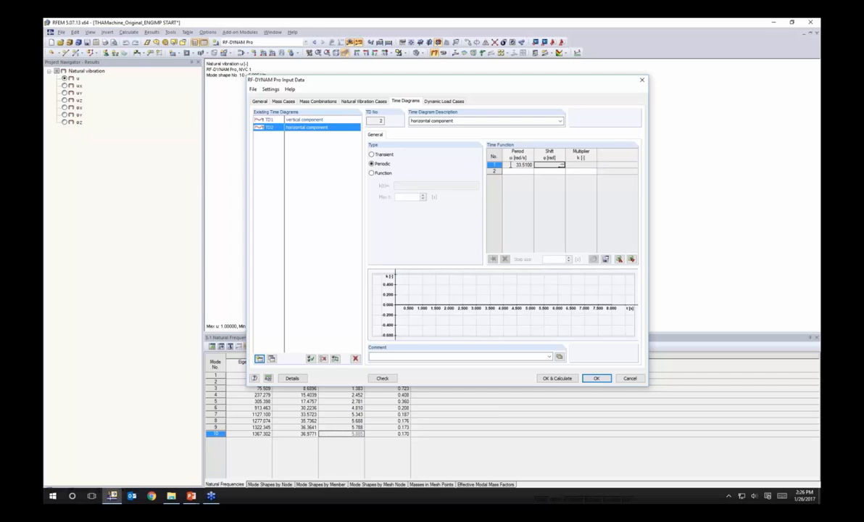
type(".57")
key("Tab")
type("1")
key("Tab")
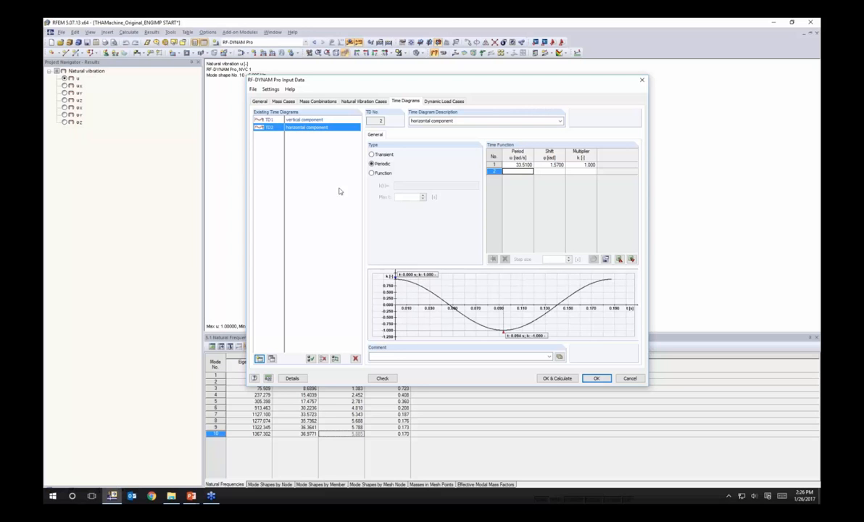
left_click(310, 120)
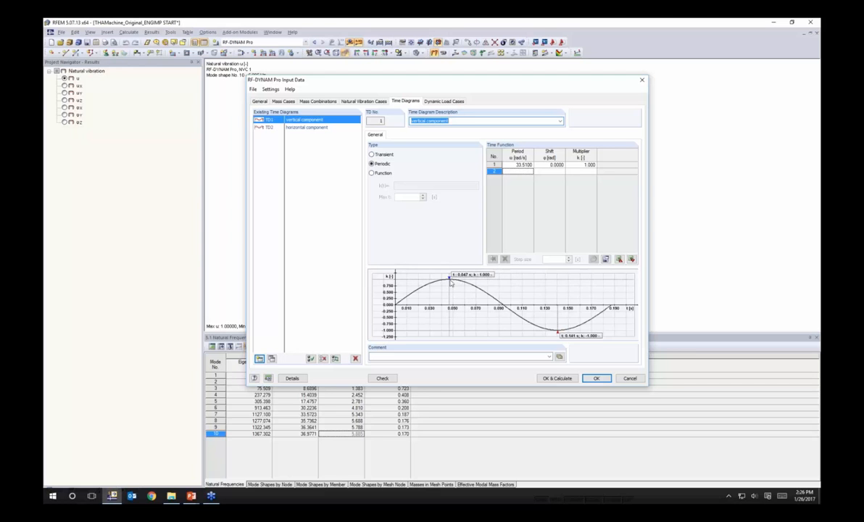
left_click(306, 128)
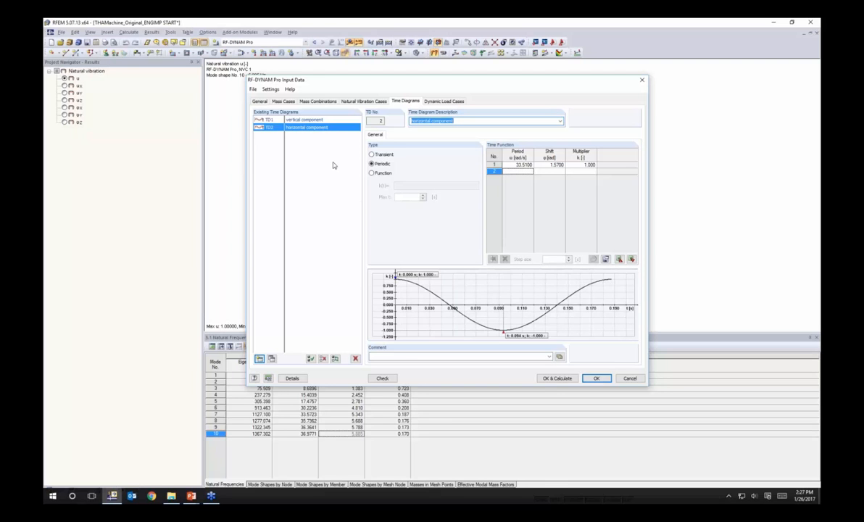
- Describe dynamic load case DLC1 as "Machine Induced Vibrations" and assign natural vibration case NVC1 to it
left_click(434, 102)
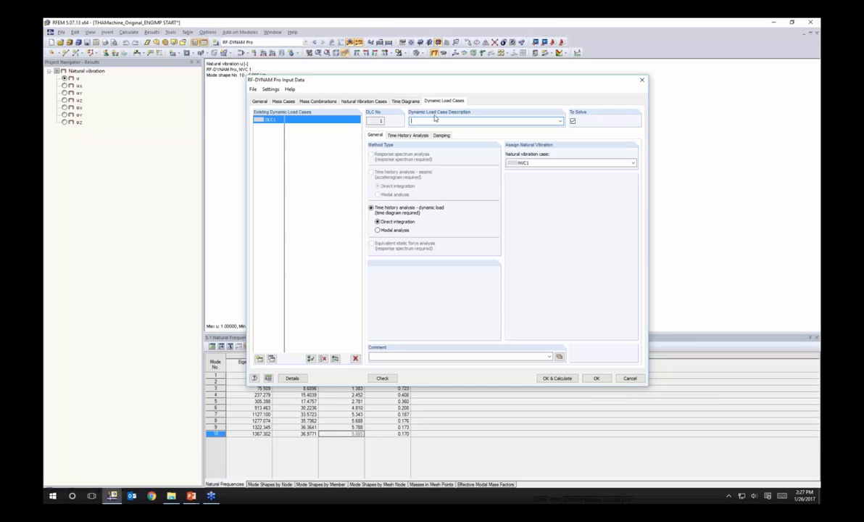
left_click(429, 120)
type("Machine Induced Vibrations")
left_click(533, 163)
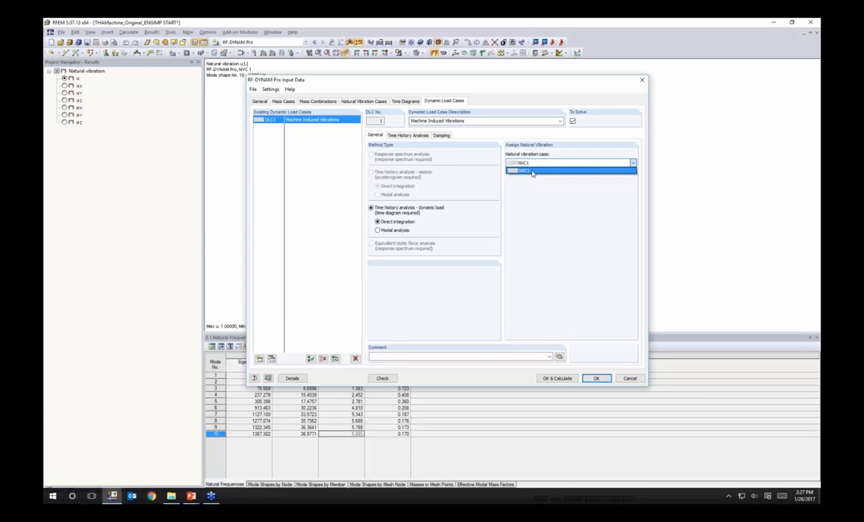
left_click(533, 171)
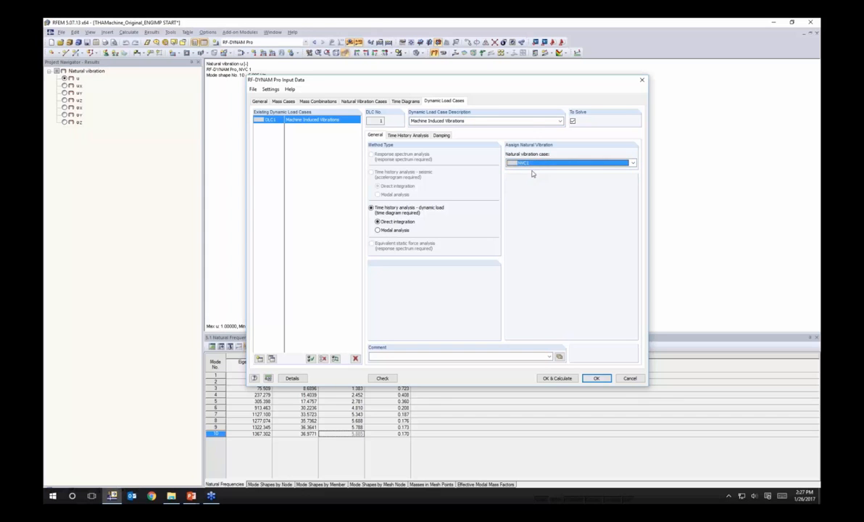
- Review the general settings and calculation parameters of natural vibration case NVC1, and return to the dynamic load case
left_click(346, 102)
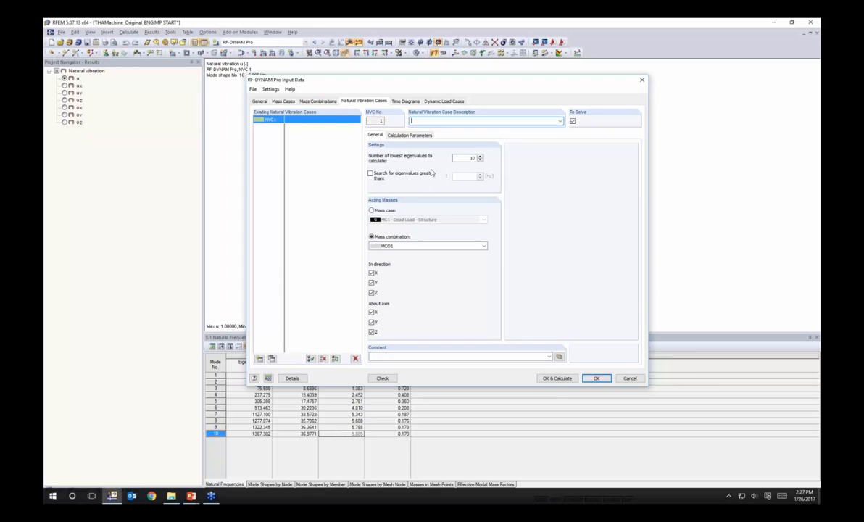
left_click(425, 136)
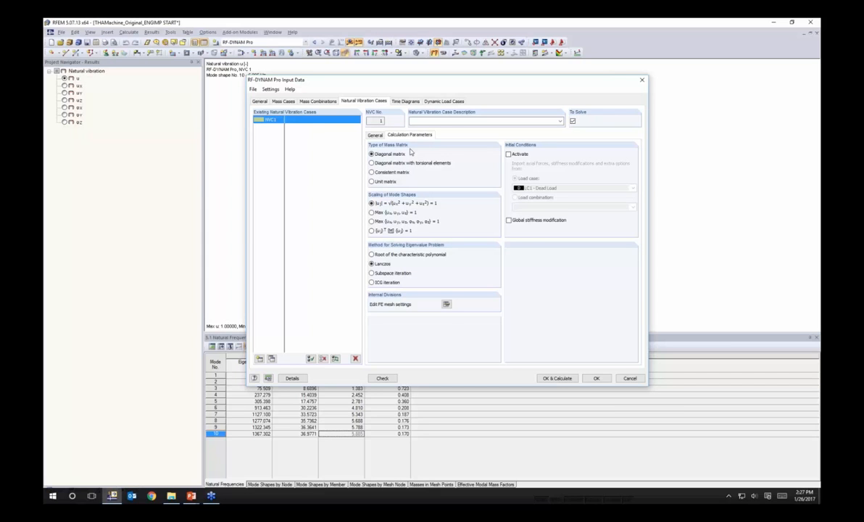
left_click(442, 101)
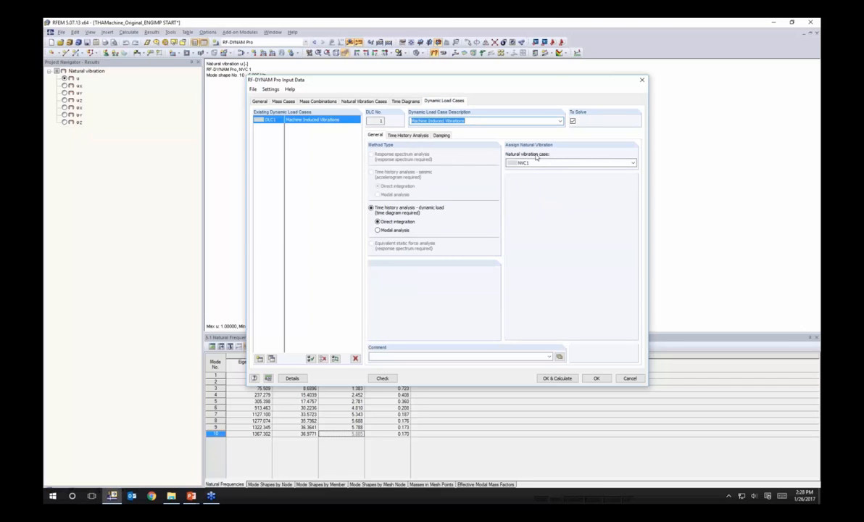
- In DLC1's time history analysis, add load case LC3 Centrifugal Force, vertical and pair it with time diagram TD1 vertical component
left_click(421, 136)
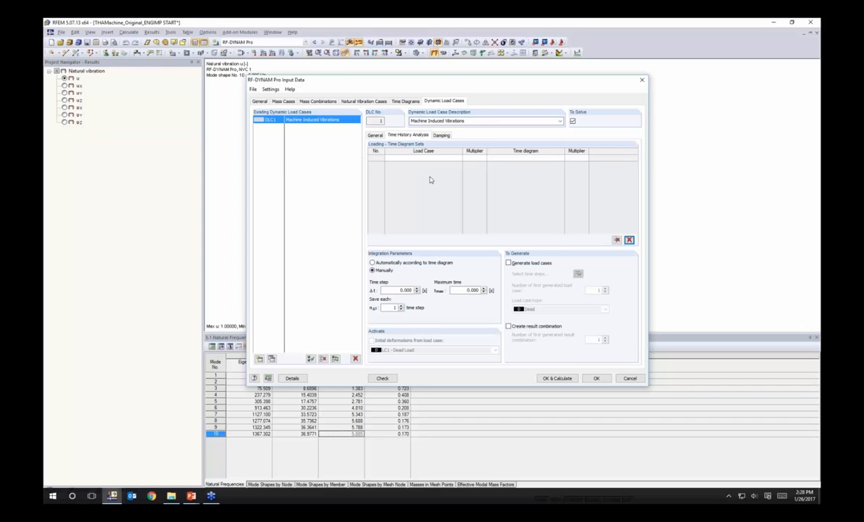
left_click(428, 158)
left_click(459, 158)
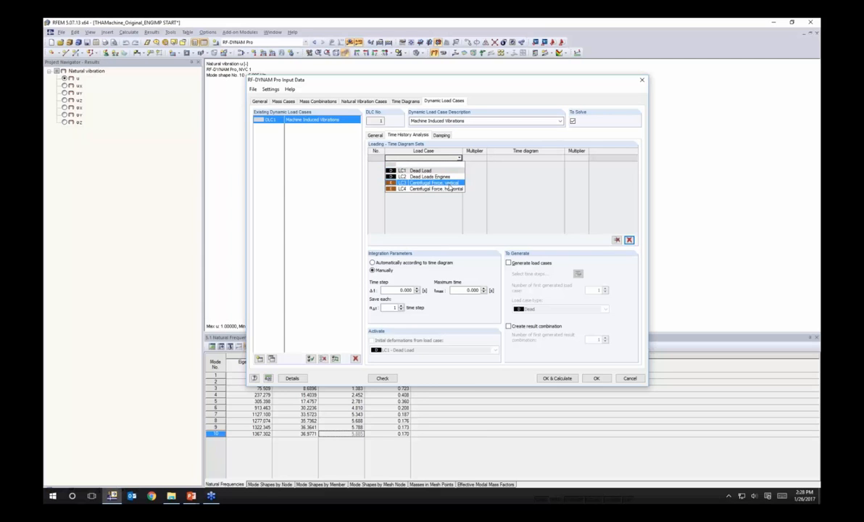
left_click(435, 183)
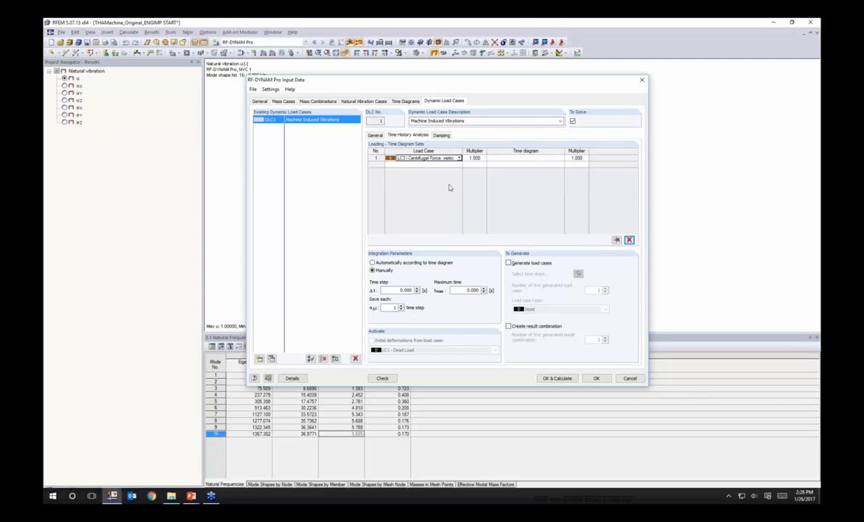
left_click(472, 158)
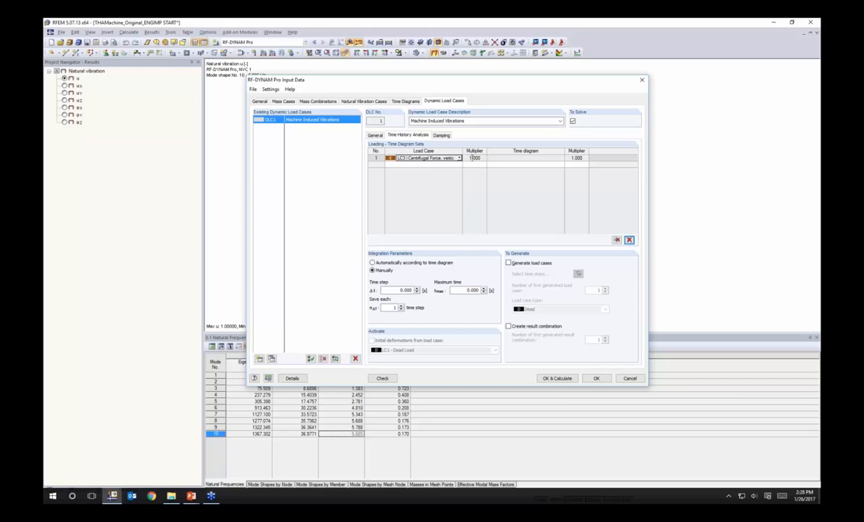
left_click(494, 158)
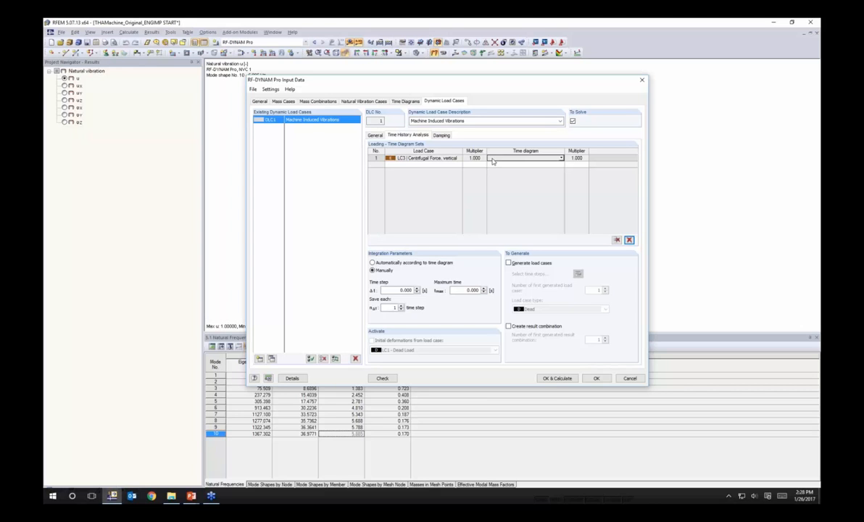
left_click(560, 159)
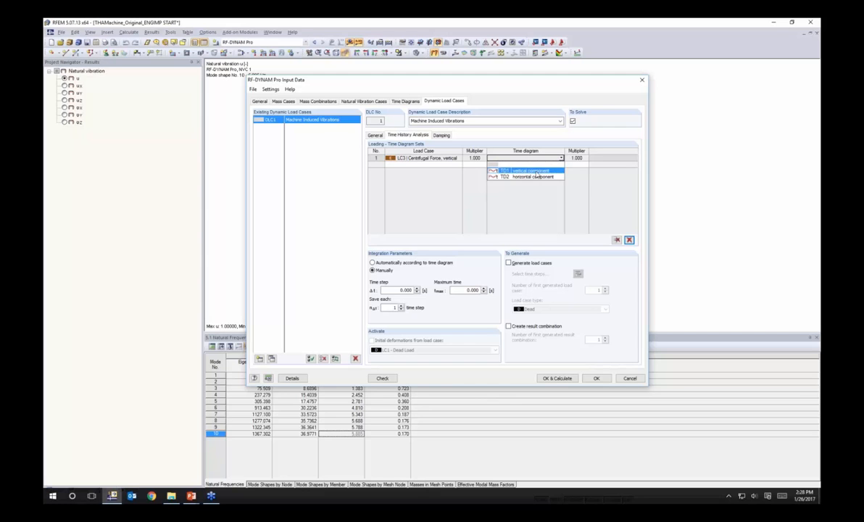
left_click(537, 172)
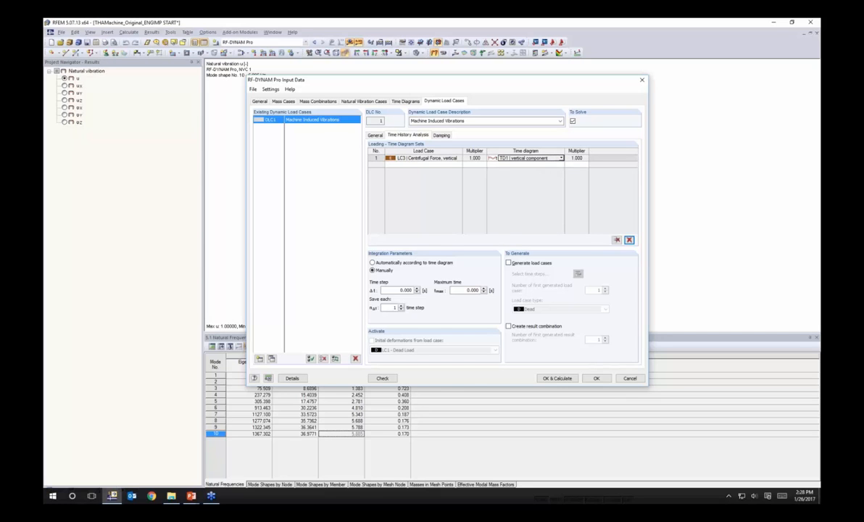
- Add load case LC4 Centrifugal Force, horizontal to DLC1's time diagram sets and pair it with time diagram TD2 horizontal component
left_click(446, 164)
left_click(459, 164)
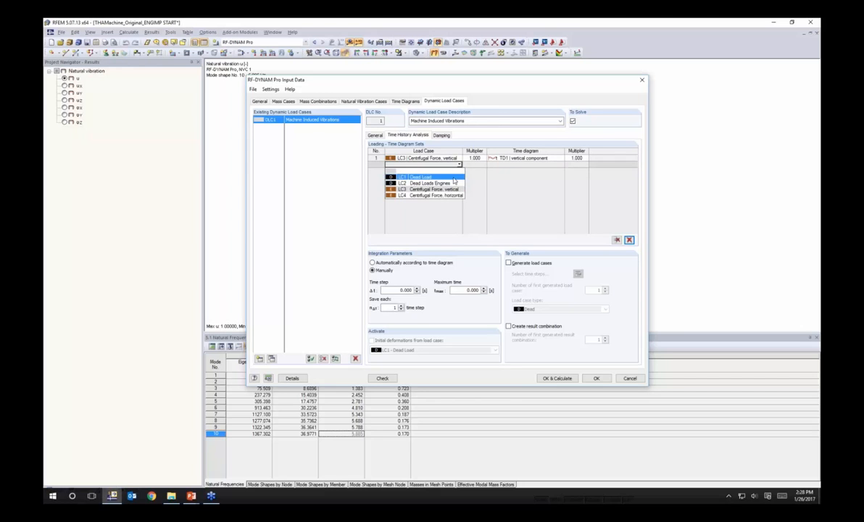
left_click(454, 197)
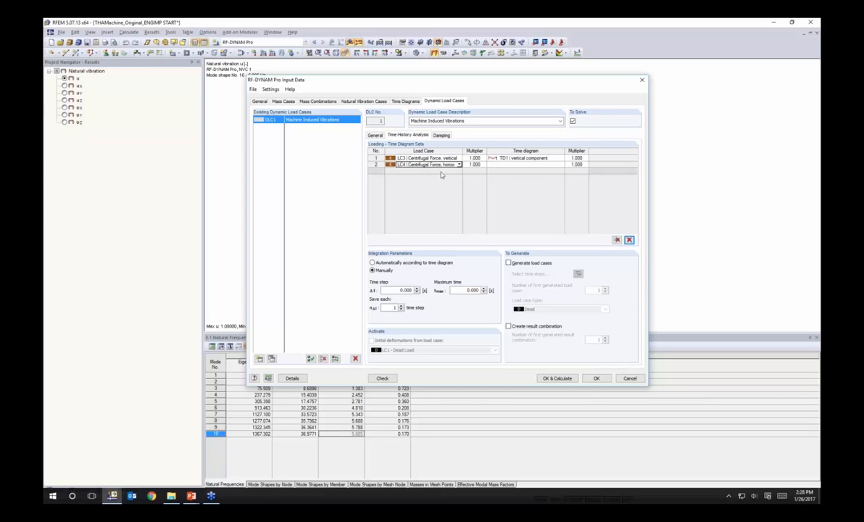
left_click(500, 164)
left_click(562, 165)
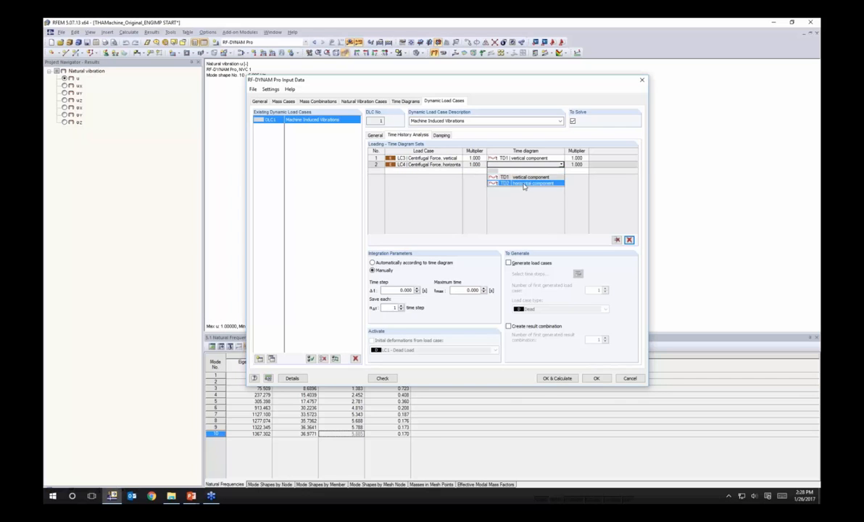
left_click(524, 185)
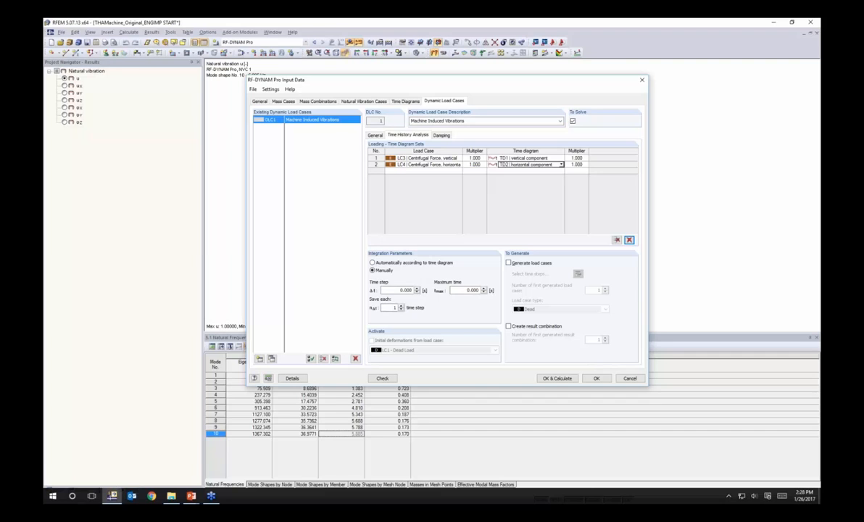
- Switch to the PowerPoint presentation and advance to the Time Step Parameters slide
key("alt+Tab")
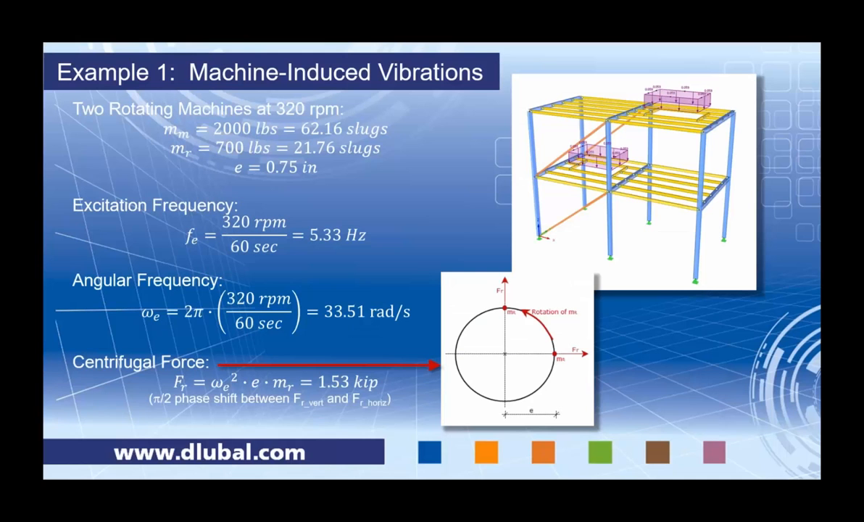
key("Right")
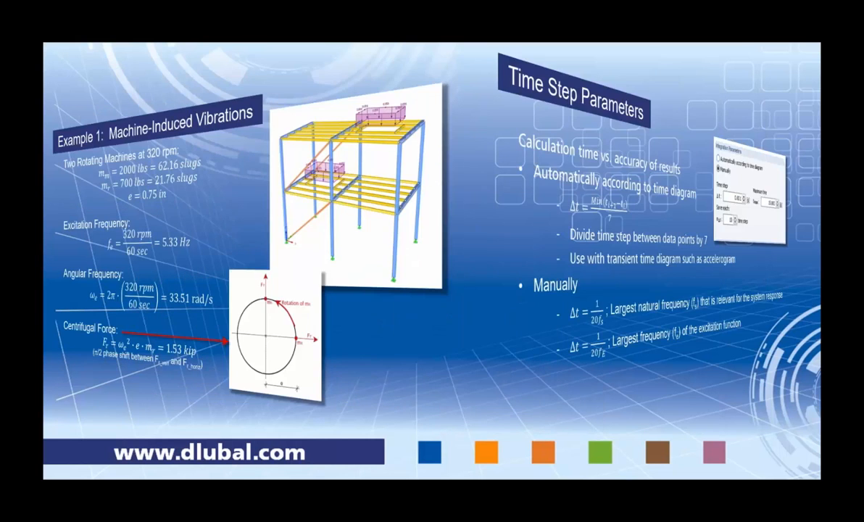
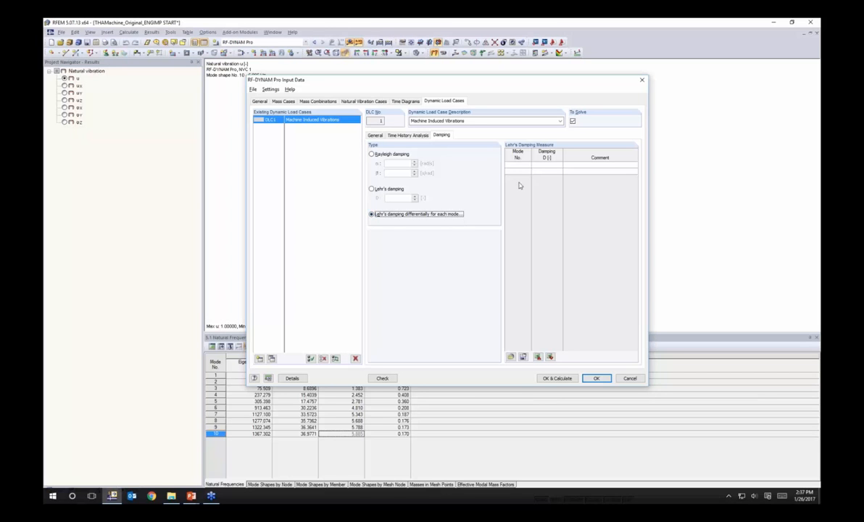
left_click(519, 164)
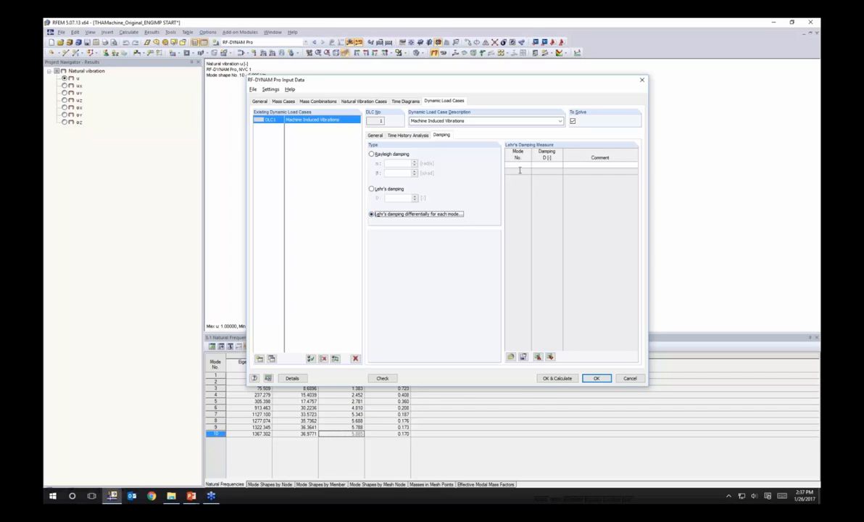
left_click(520, 165)
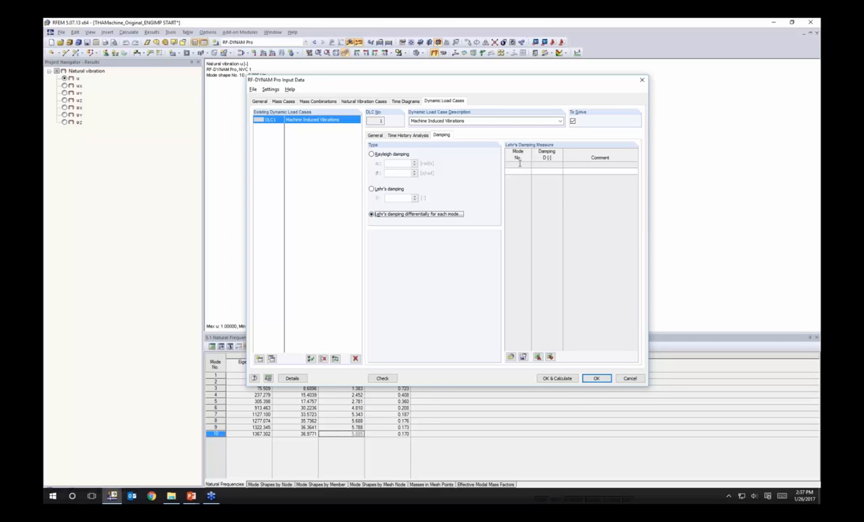
left_click(517, 171)
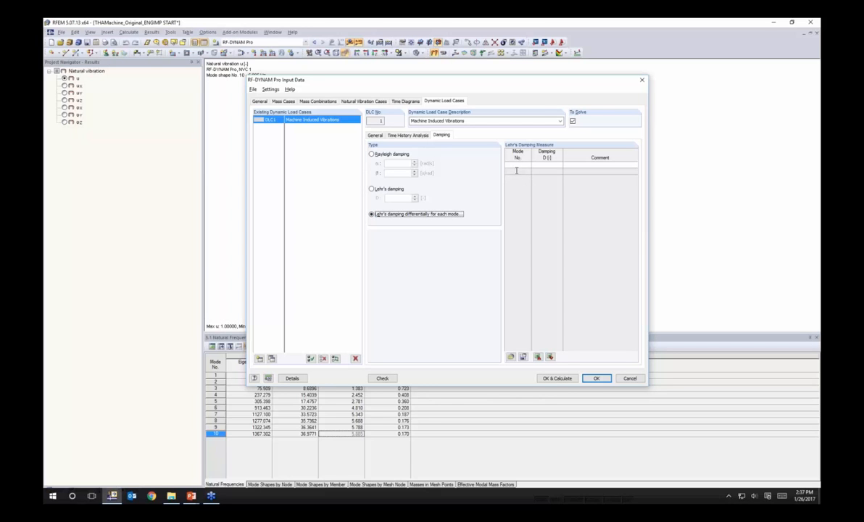
left_click(519, 166)
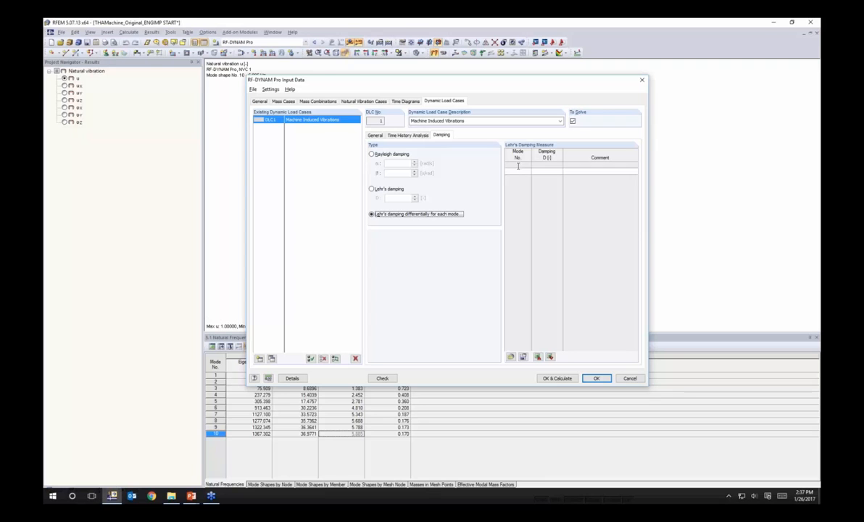
left_click(518, 172)
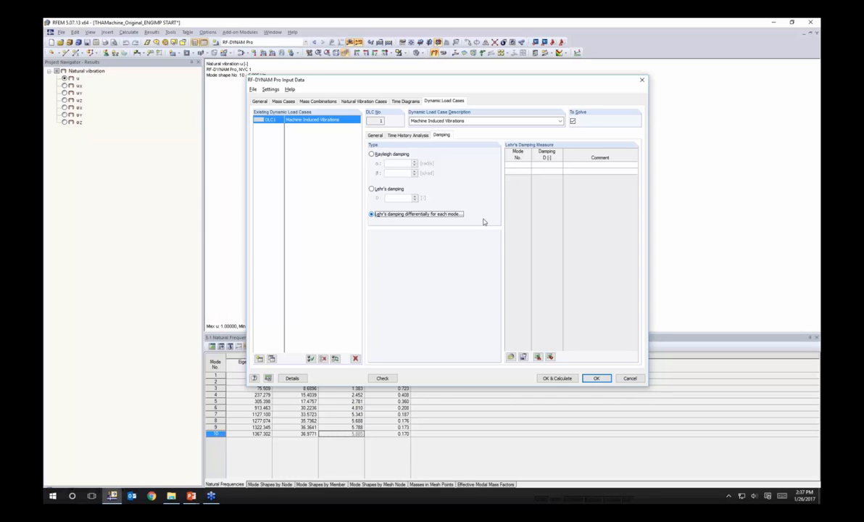
- Set DLC1's damping to Rayleigh damping with α 0.109933 rad/s and β 0.000499 s/rad, and accept the RF-DYNAM Pro input data
left_click(401, 155)
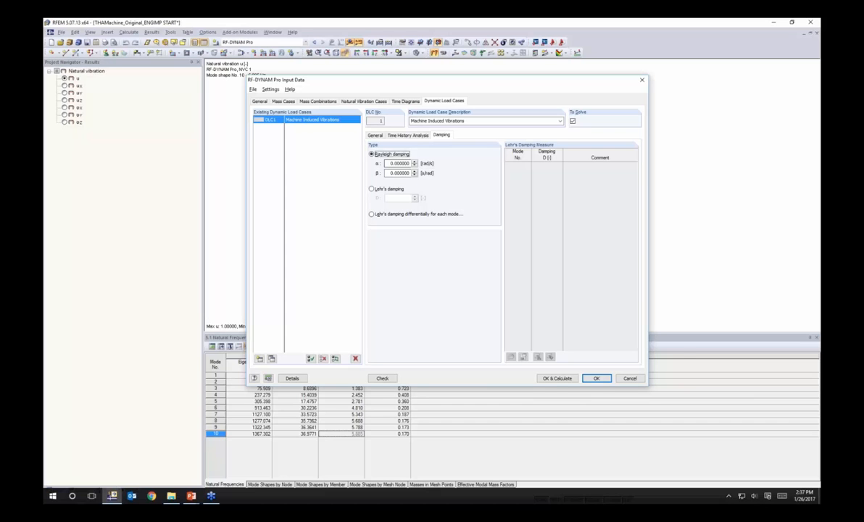
key("Tab")
type("0.109933")
key("Tab")
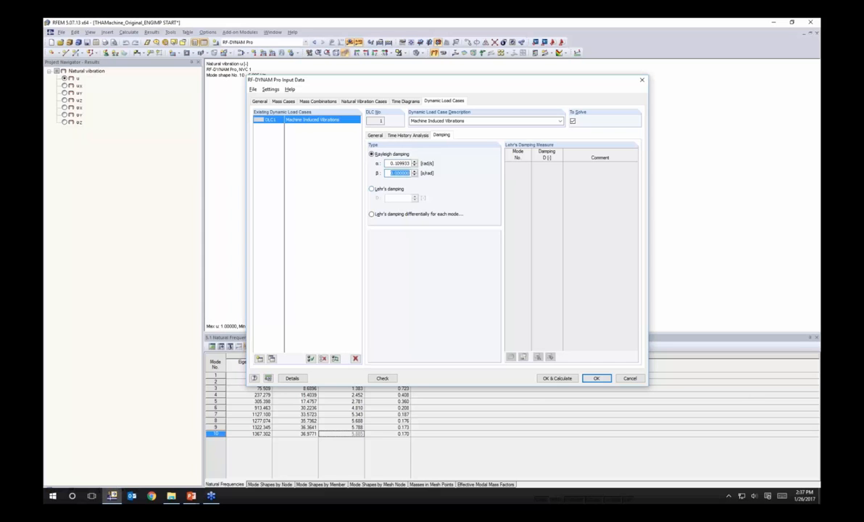
type("0.000499")
left_click(596, 378)
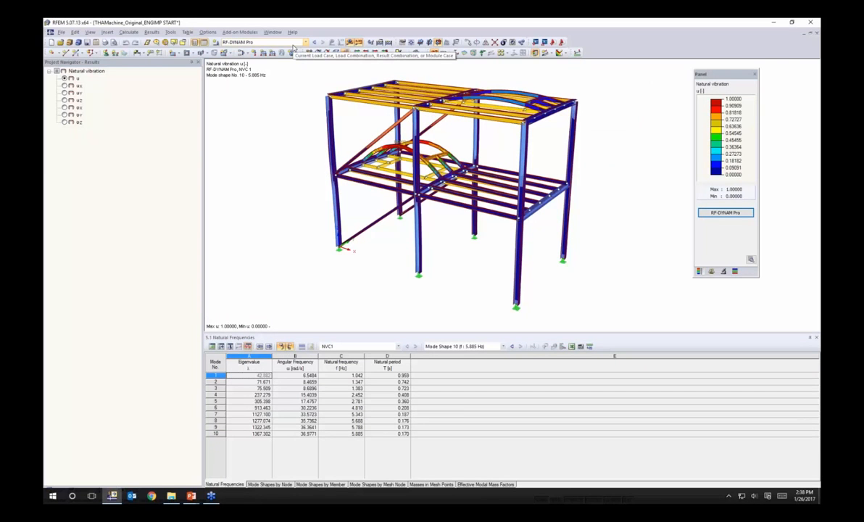
- Switch to the THAMachine_Original_ENGIMP model and select the DLC1 - Machine Induced Vibrations results
left_click(272, 32)
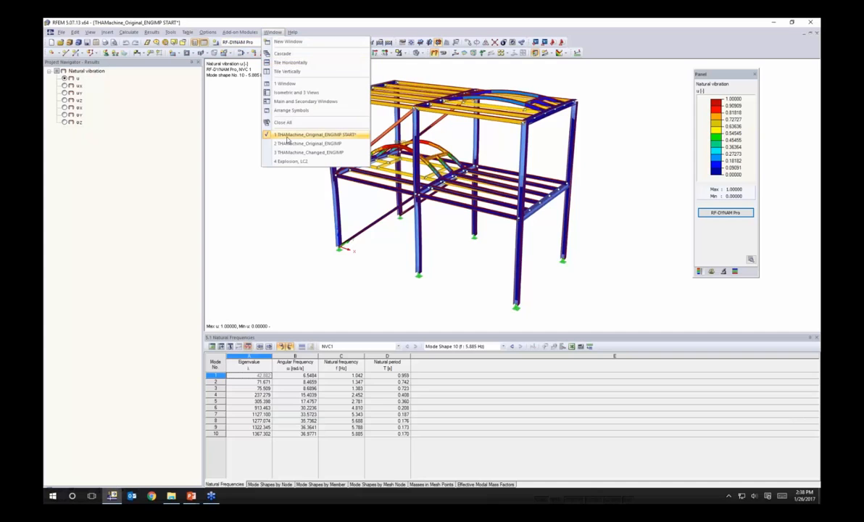
left_click(290, 143)
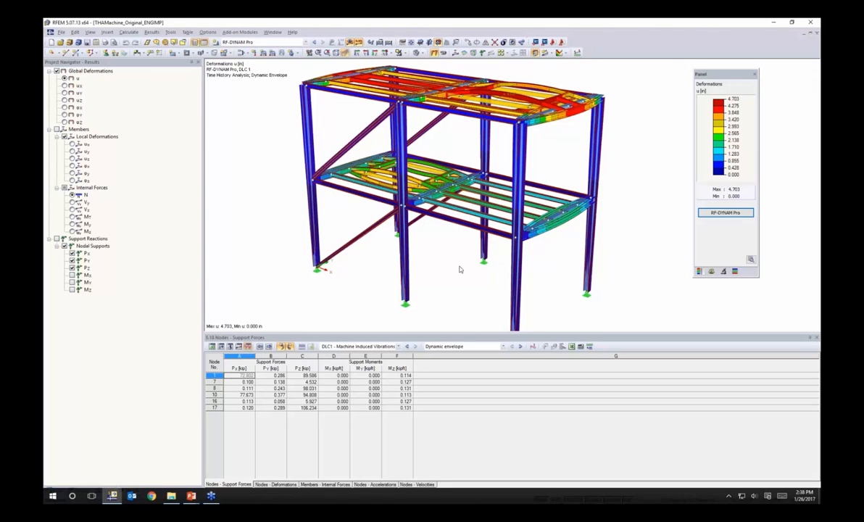
left_click(364, 347)
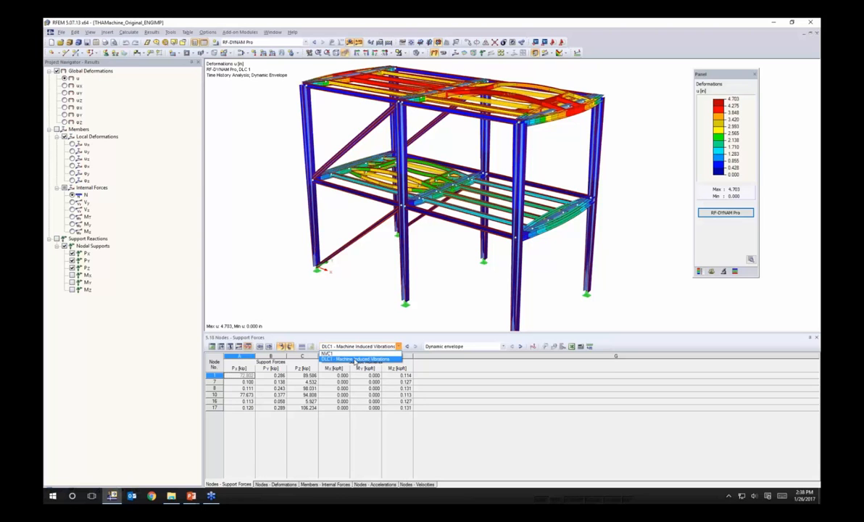
left_click(355, 360)
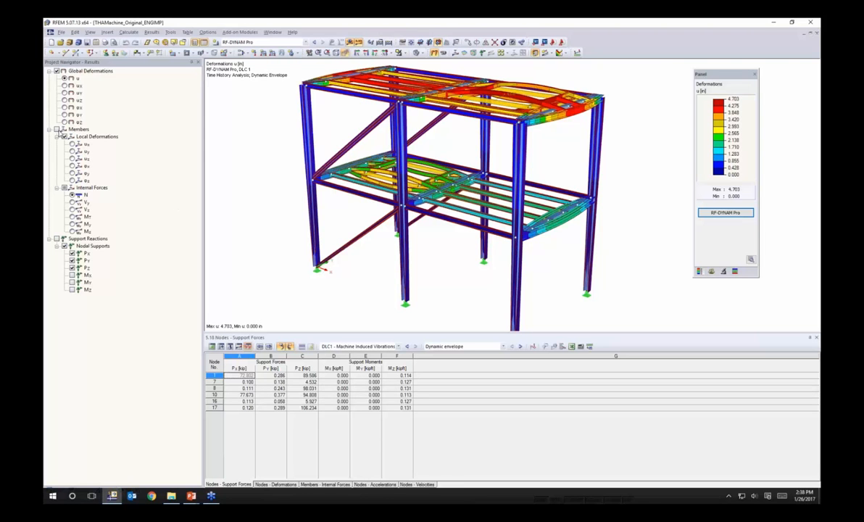
- Display the members' internal forces N for DLC1 at time step 3.630 s
left_click(57, 129)
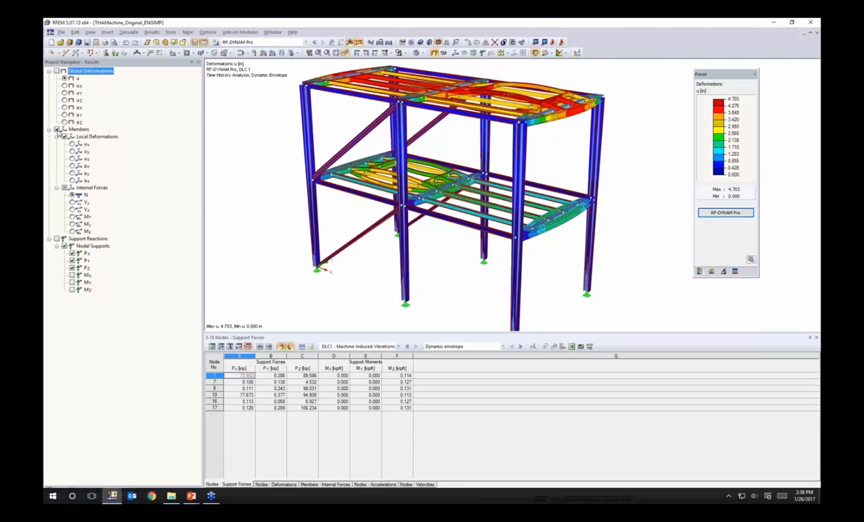
left_click(81, 195)
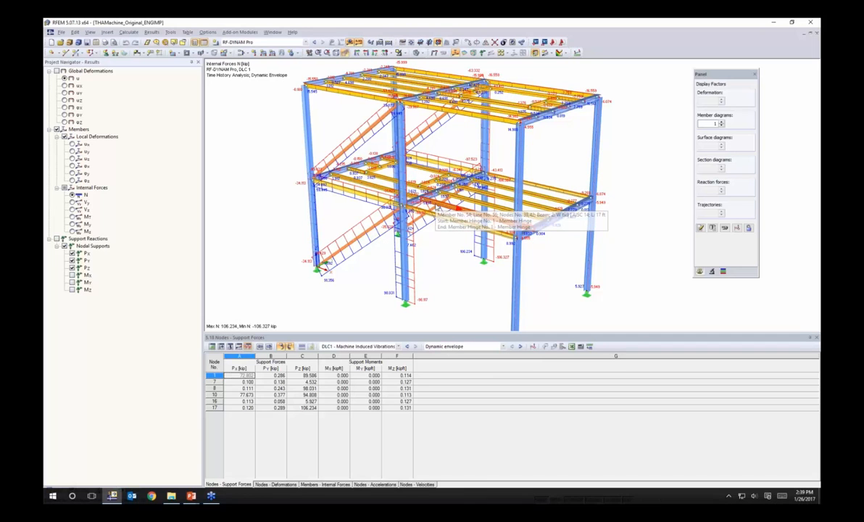
left_click(503, 347)
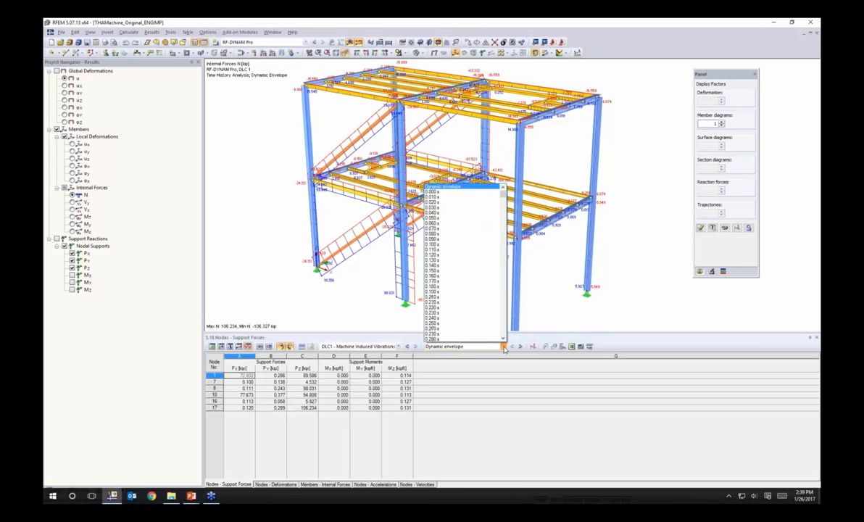
left_click_drag(503, 193, 501, 228)
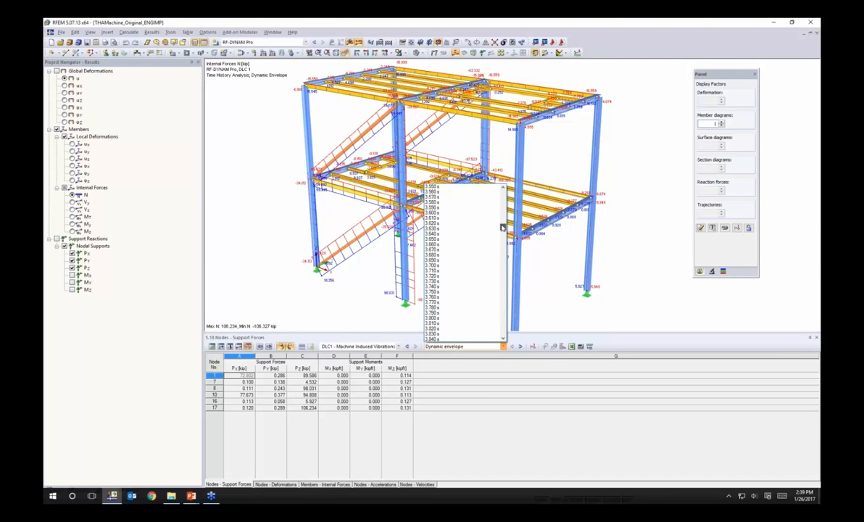
left_click(435, 229)
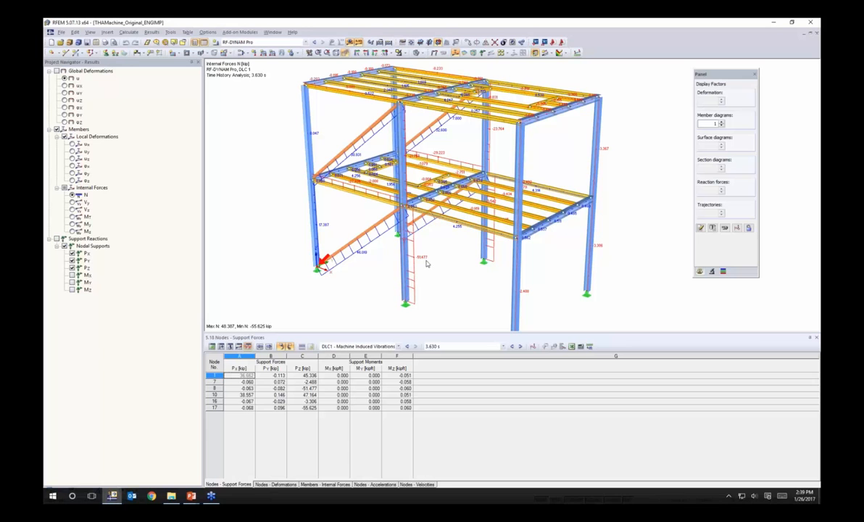
- Return DLC1's results to the dynamic envelope and display the global deformations u
left_click(503, 346)
left_click_drag(505, 197, 506, 190)
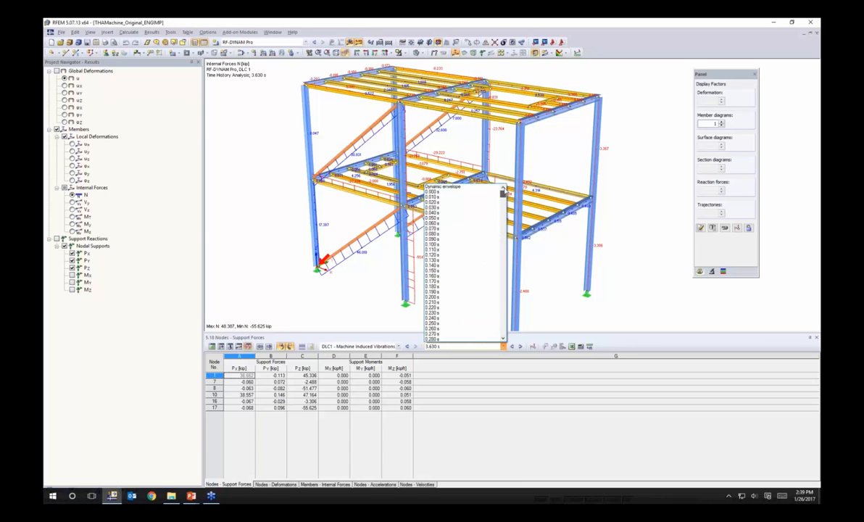
left_click(485, 187)
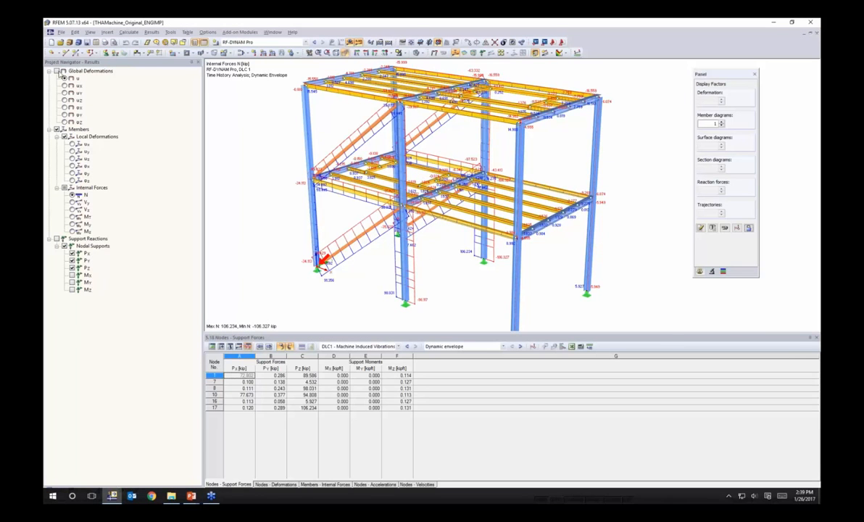
left_click(53, 69)
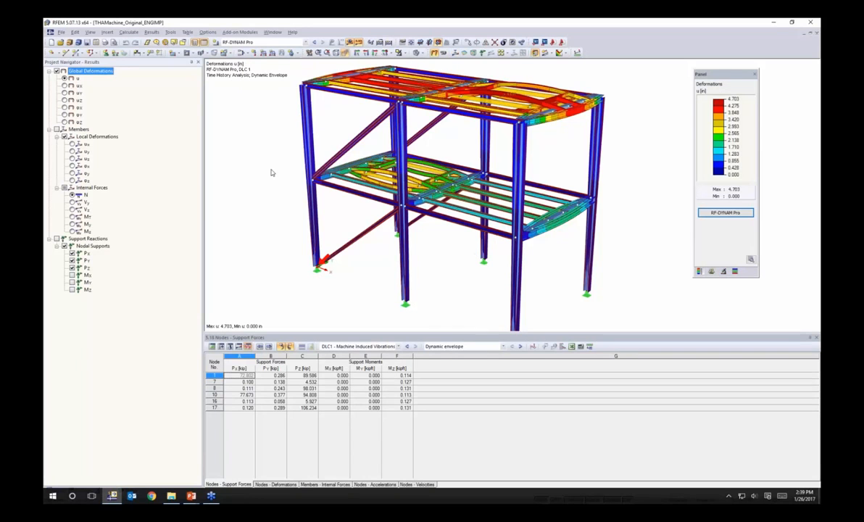
- Open the Time Course Monitor and hide the deformation results so that the plain frame model is shown beside it
left_click(533, 349)
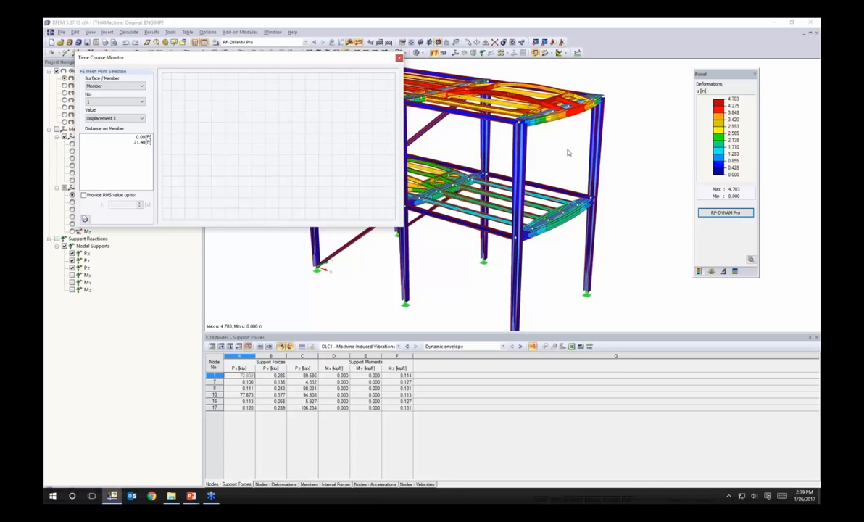
middle_click_drag(569, 153, 588, 163, "ctrl")
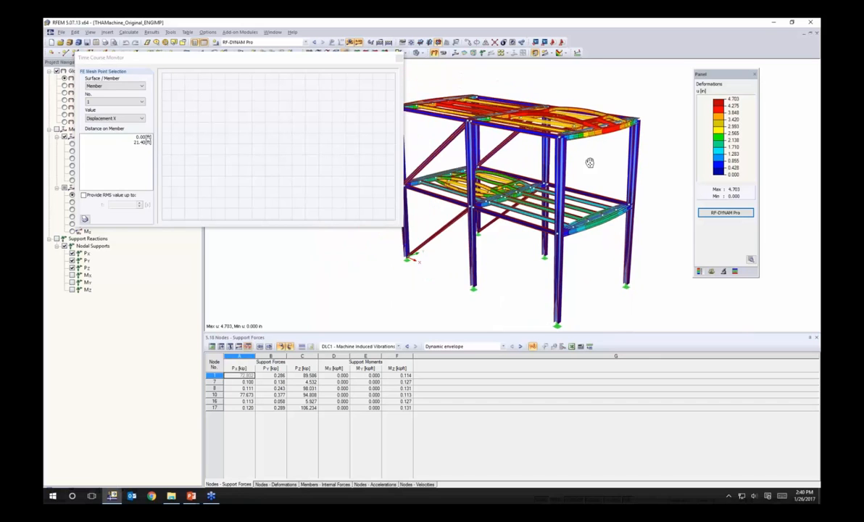
left_click(434, 54)
middle_click_drag(605, 168, 626, 204, "ctrl")
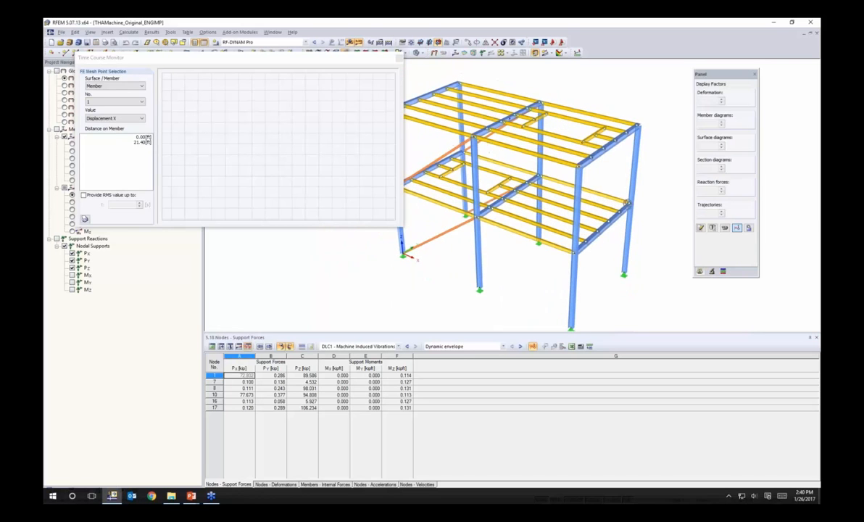
mouse_move(578, 177)
middle_mouse_down("ctrl")
mouse_move(602, 187)
mouse_move(581, 177)
middle_mouse_up("ctrl")
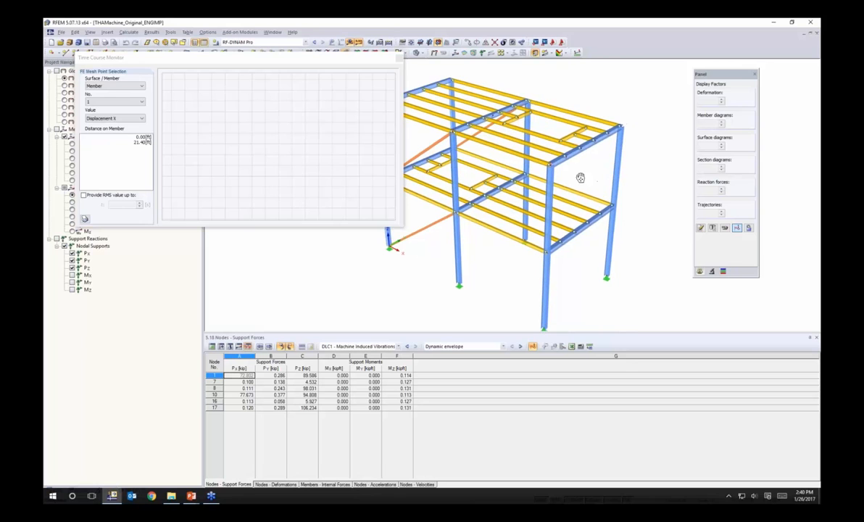
- Plot the time course of Displacement X by nodes for FE mesh point 55 on the upper floor's middle beam
left_click(104, 86)
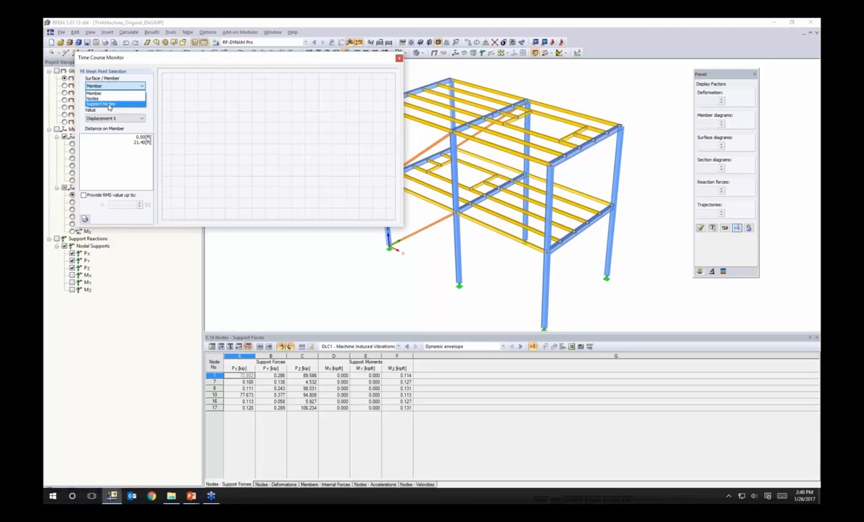
left_click(106, 98)
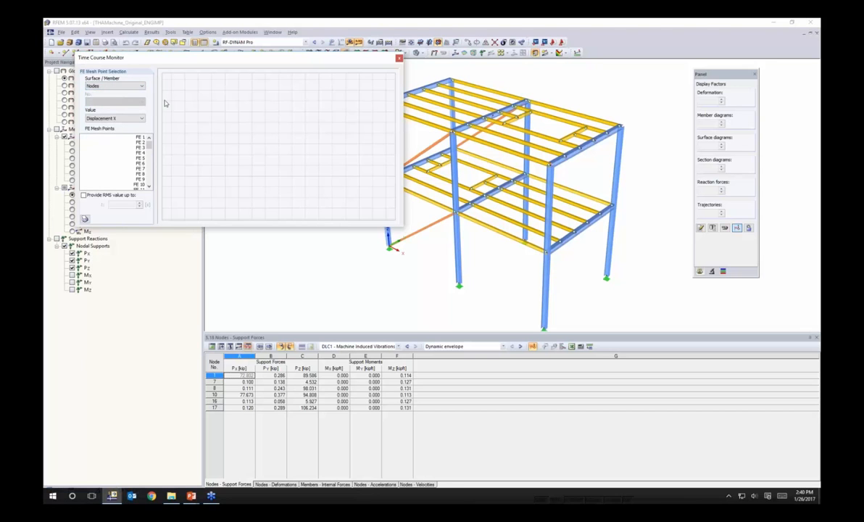
left_click(493, 118)
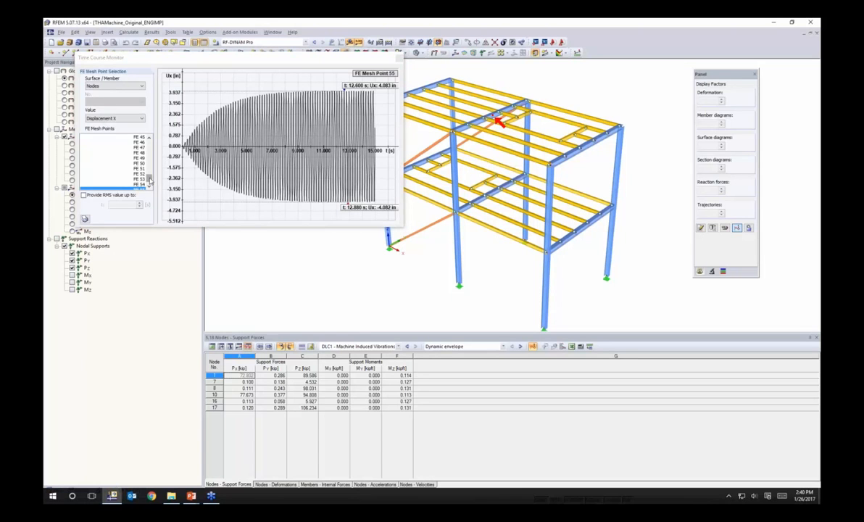
mouse_move(148, 181)
left_mouse_down()
mouse_move(150, 147)
mouse_move(145, 178)
left_mouse_up()
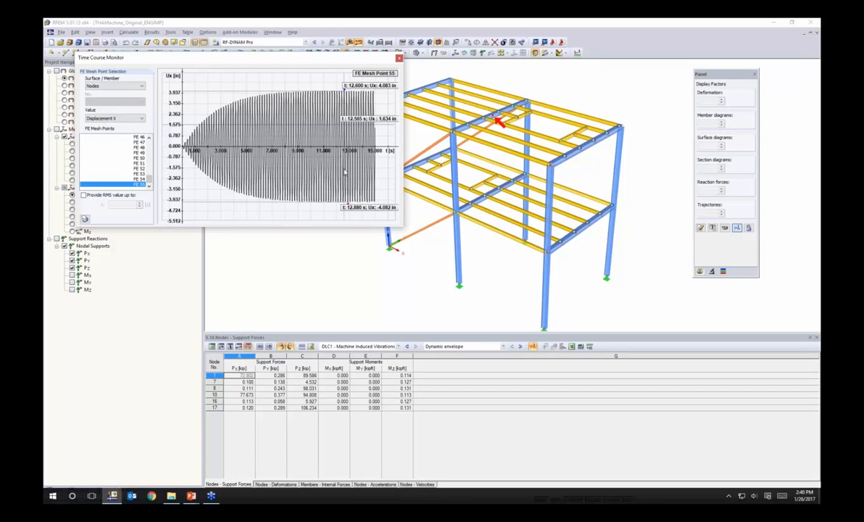
- Plot the time course of Acceleration Z by nodes for FE mesh point 55 and read its values along the curve
left_click(97, 119)
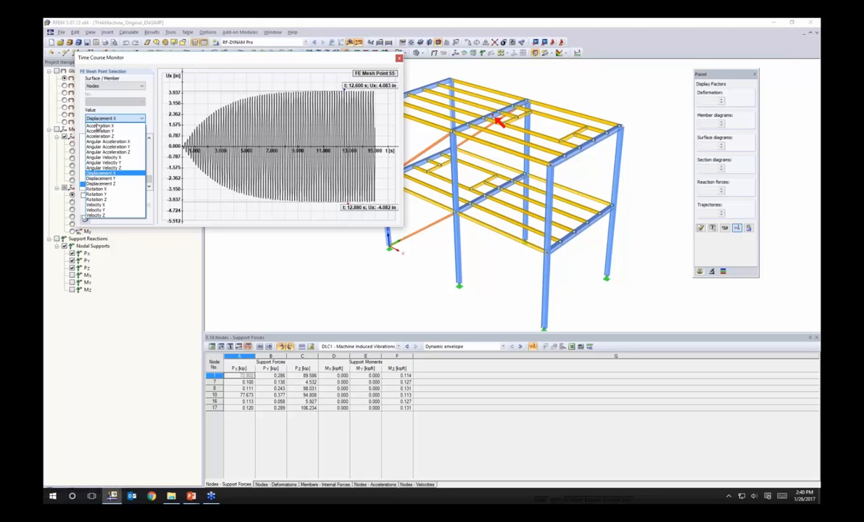
left_click(105, 174)
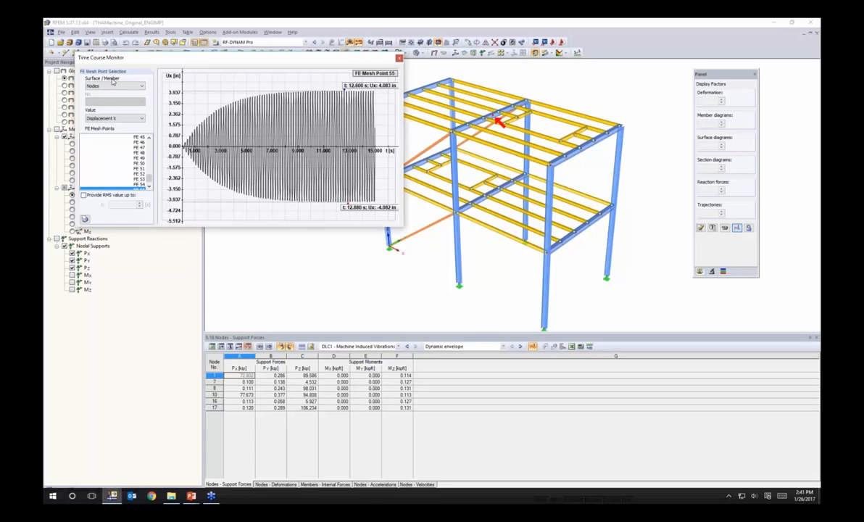
left_click(141, 119)
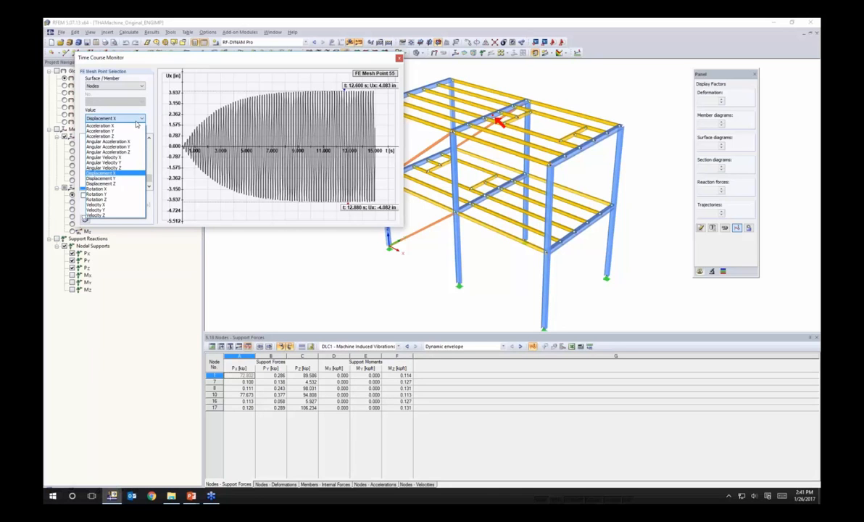
left_click(100, 136)
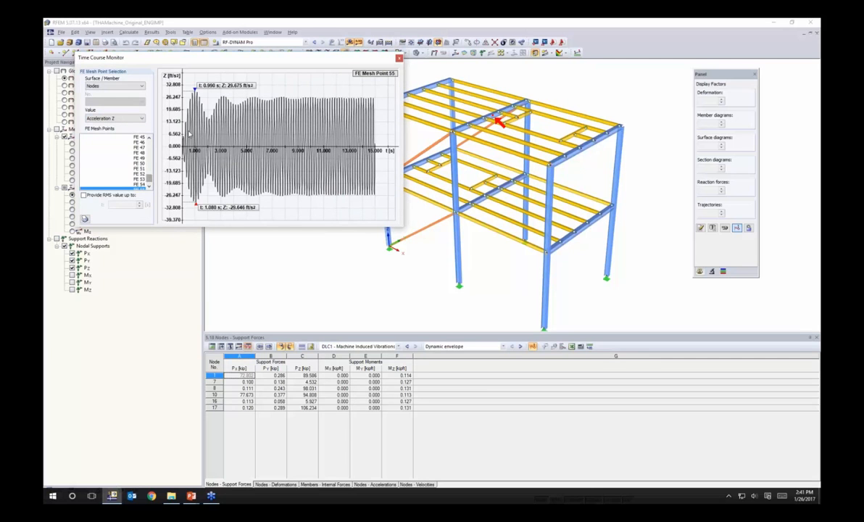
mouse_move(203, 94)
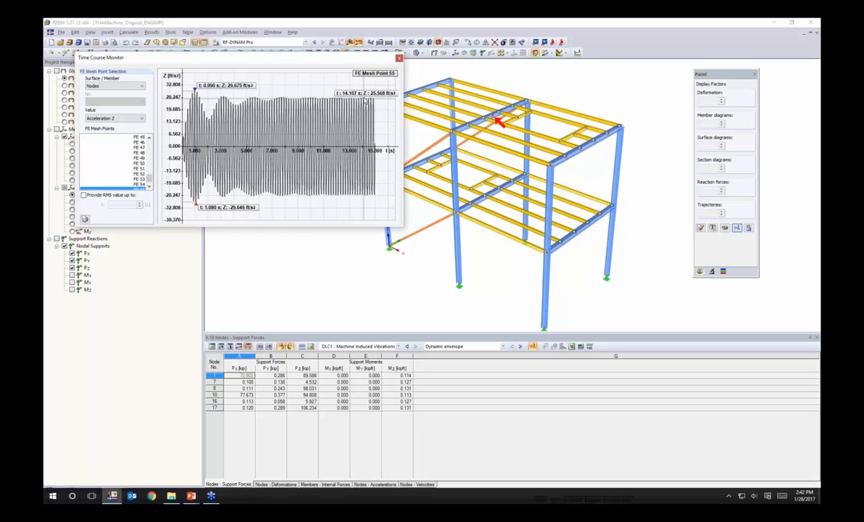
- Switch to the presentation and advance to the Acceleration Limits slide
key("alt+Tab")
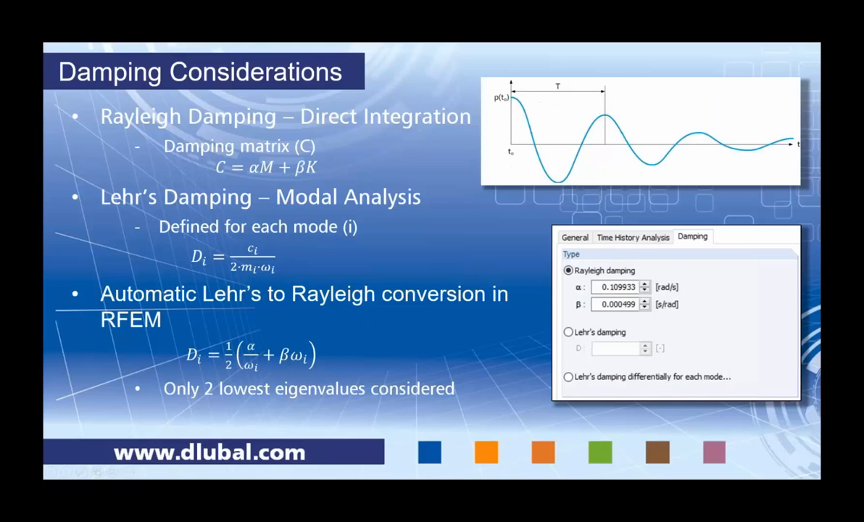
key("Right")
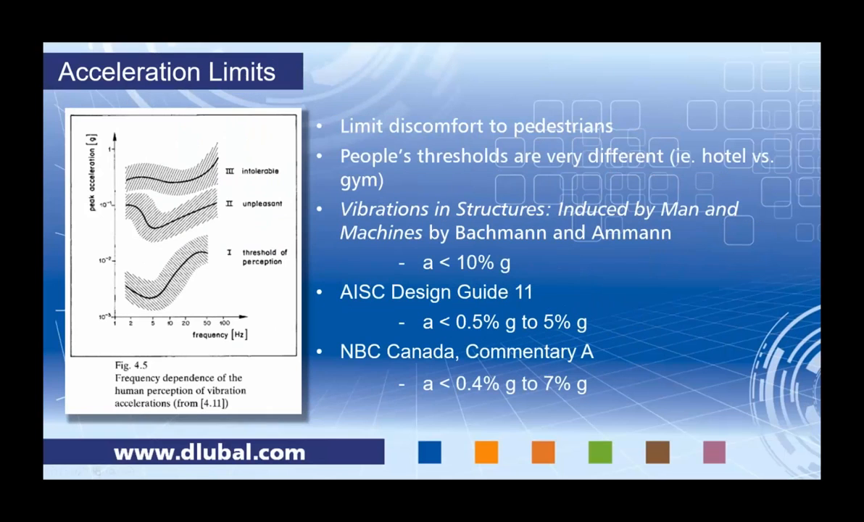
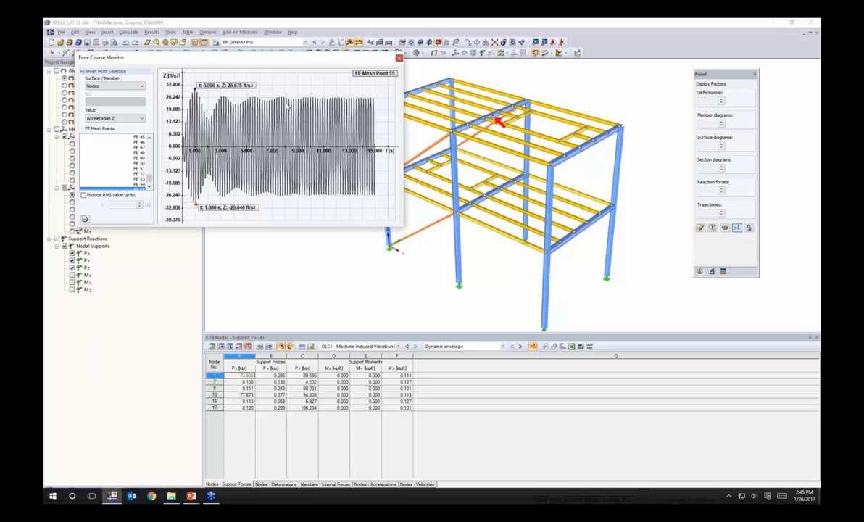
- Close the Time Course Monitor, switch to the THAMachine_Changed_ENGIMP model and widen the cross-section legend to show the full descriptions
left_click(398, 58)
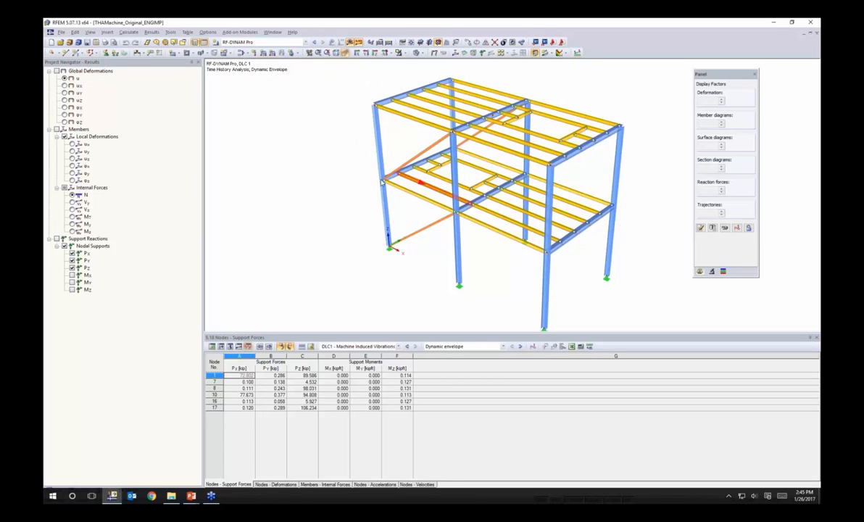
left_click(299, 45)
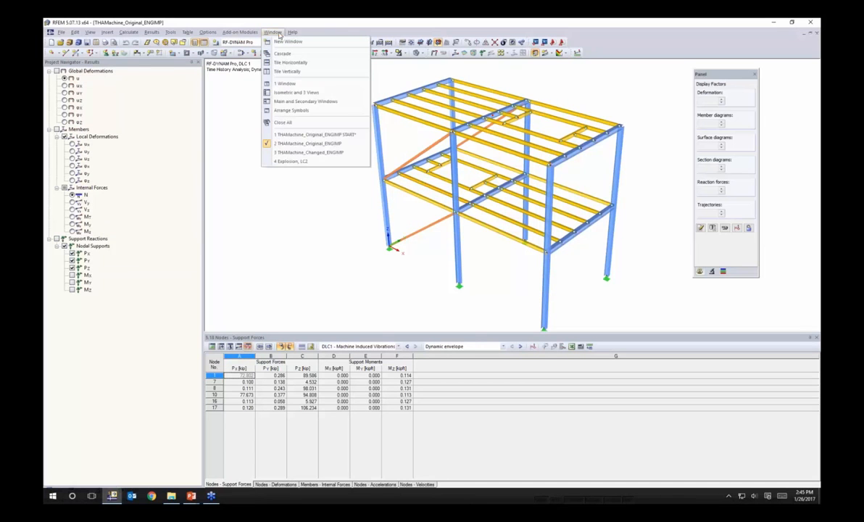
left_click(303, 152)
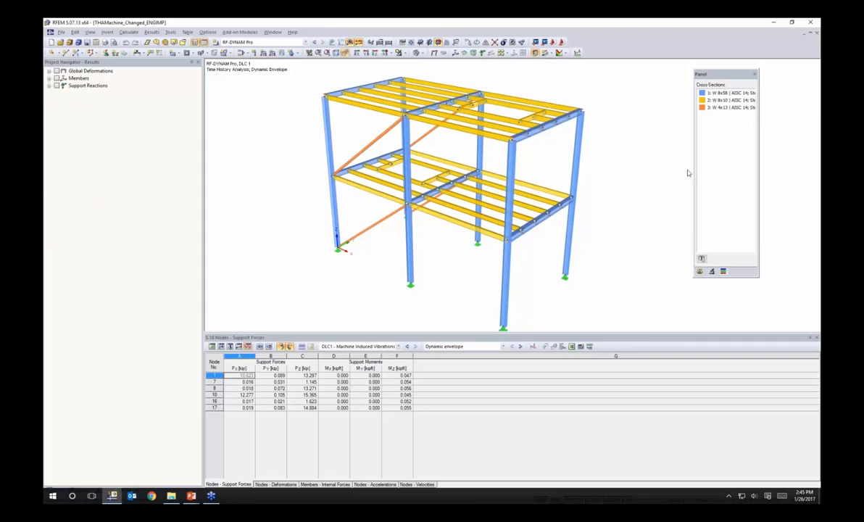
left_click_drag(695, 174, 675, 171)
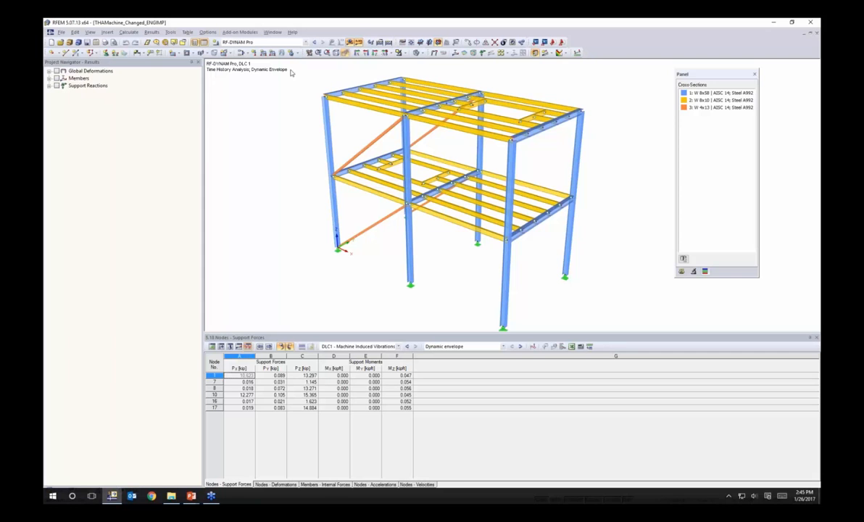
- Review the changed model's mass cases, mass combination and natural vibration case in RF-DYNAM Pro, then exit the module without saving
left_click(242, 33)
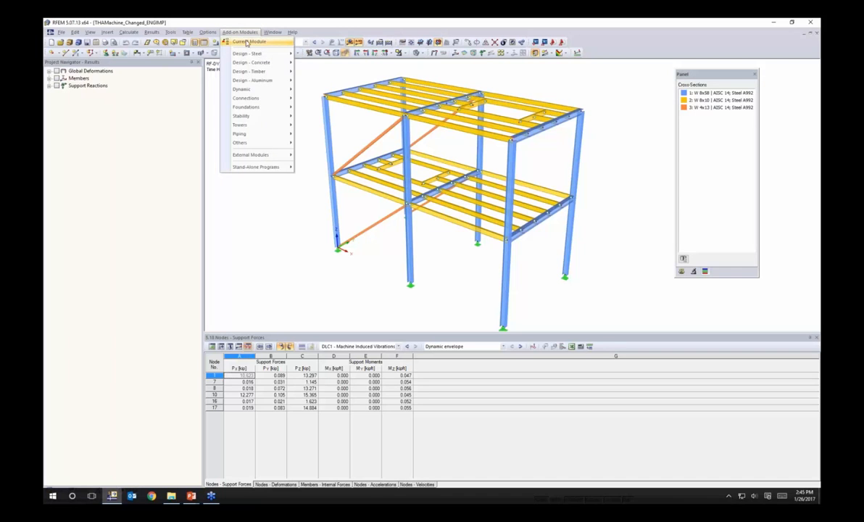
left_click(259, 44)
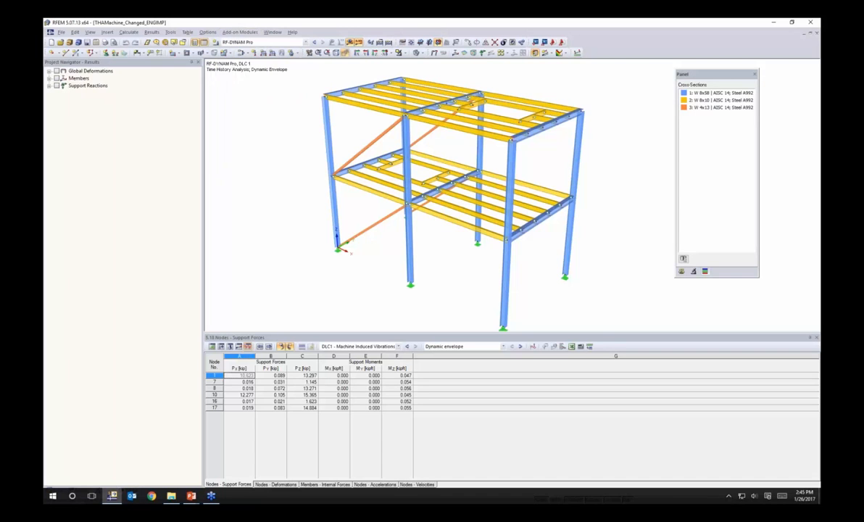
left_click_drag(370, 110, 383, 96)
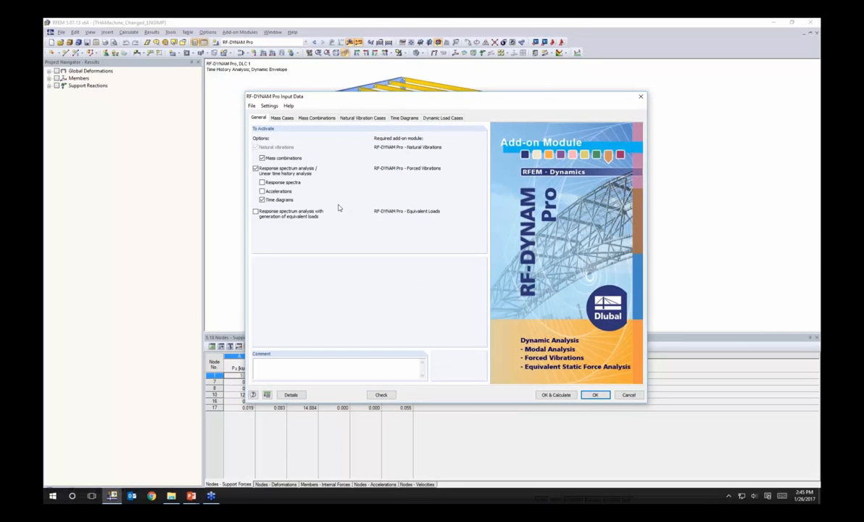
left_click(283, 119)
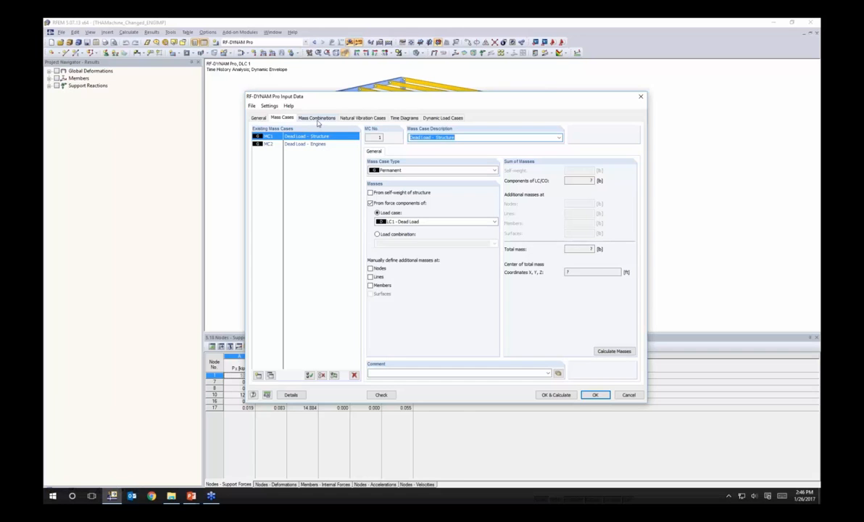
left_click(317, 119)
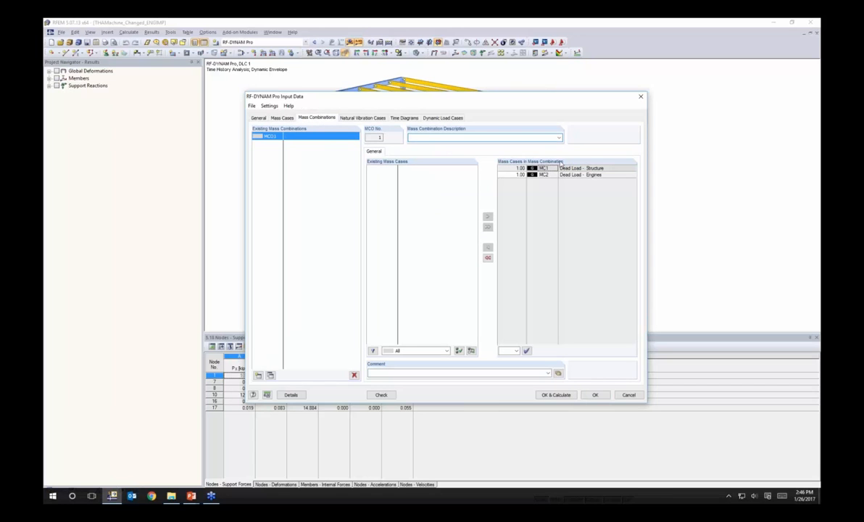
left_click(357, 118)
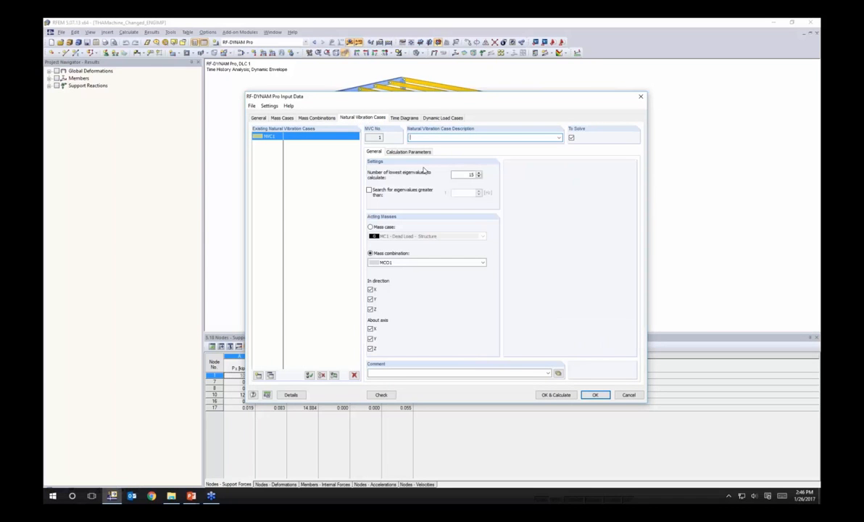
left_click_drag(465, 175, 489, 176)
left_click(629, 395)
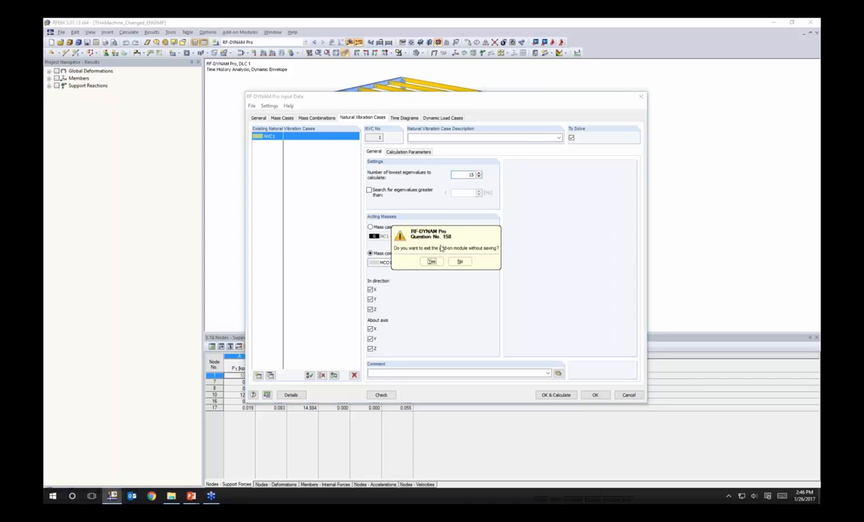
left_click(433, 261)
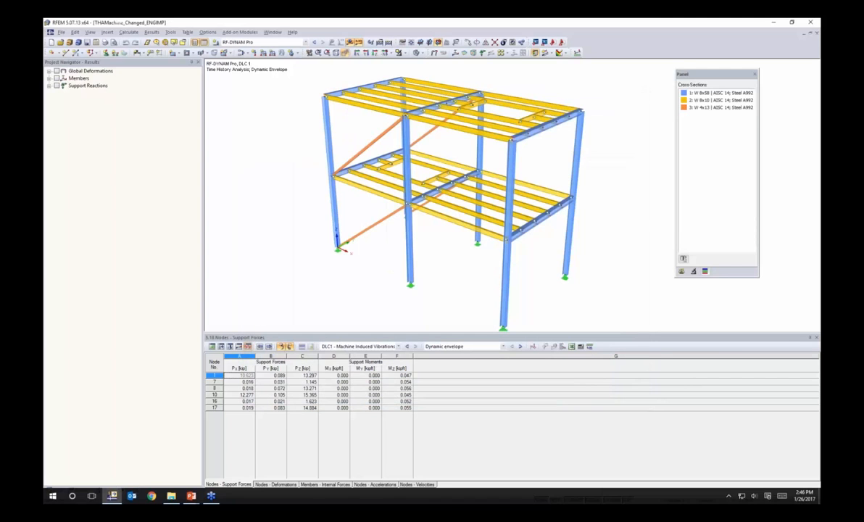
- Display the NVC1 results and enlarge the results table showing the effective modal mass factors
left_click(378, 346)
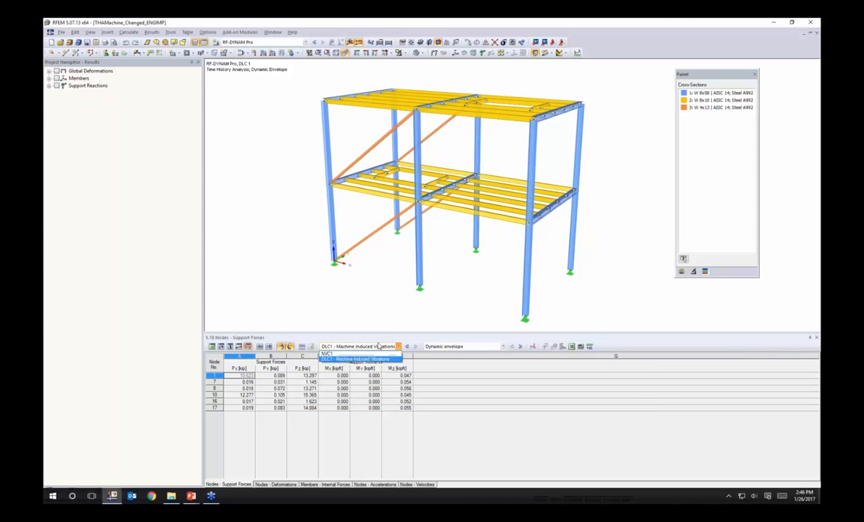
left_click(328, 354)
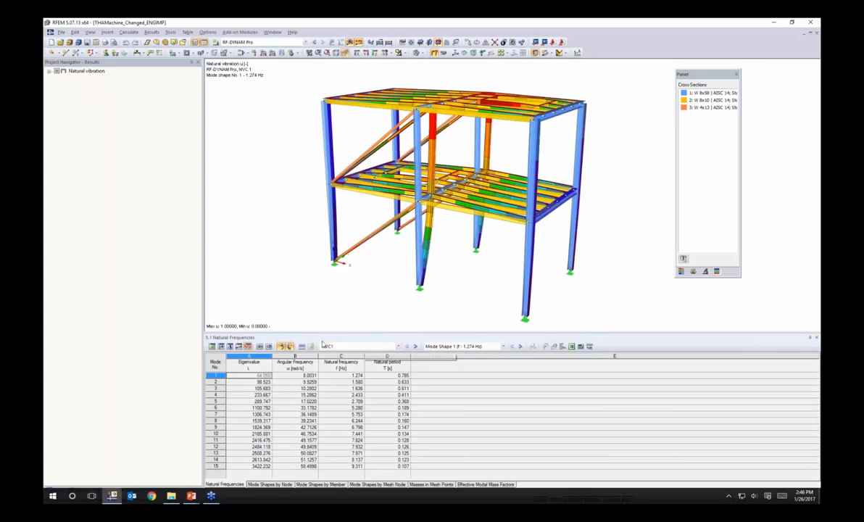
left_click(468, 485)
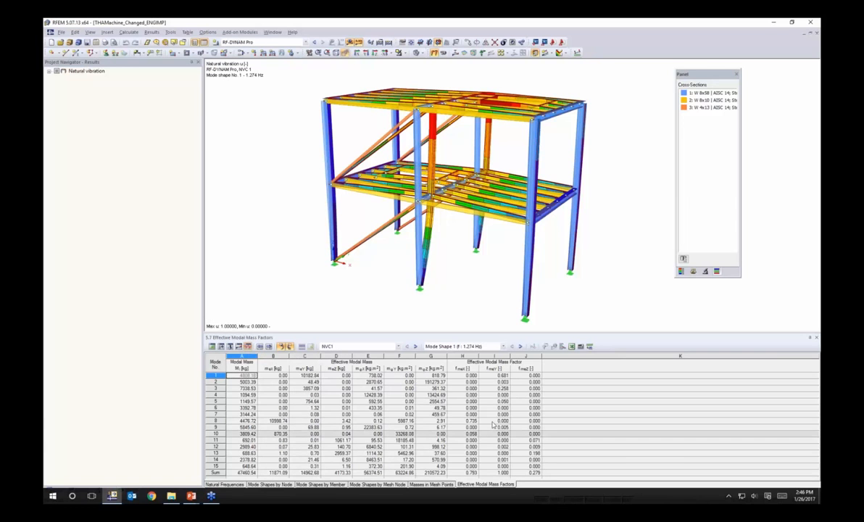
left_click_drag(499, 334, 496, 244)
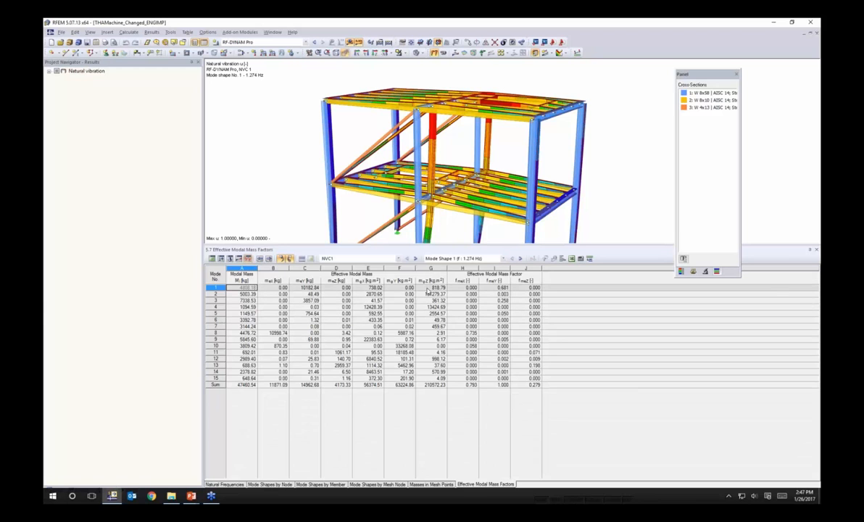
- Examine mode shapes 1, 8 and 13 from the effective modal mass factors on the frame, then enlarge the model view
left_click(216, 287)
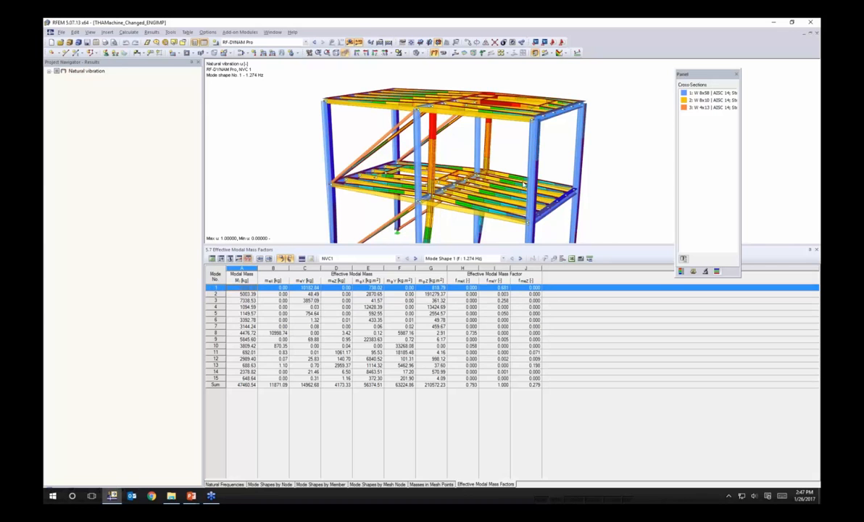
middle_click_drag(625, 166, 602, 185, "ctrl")
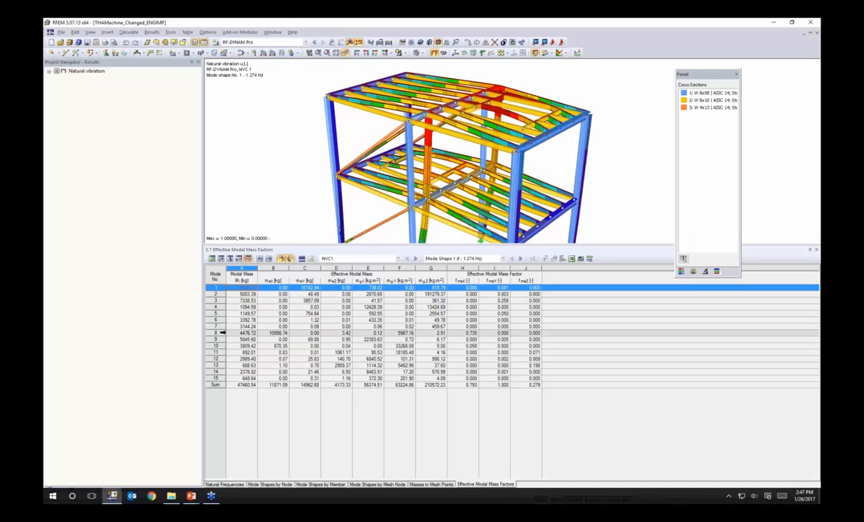
left_click(220, 333)
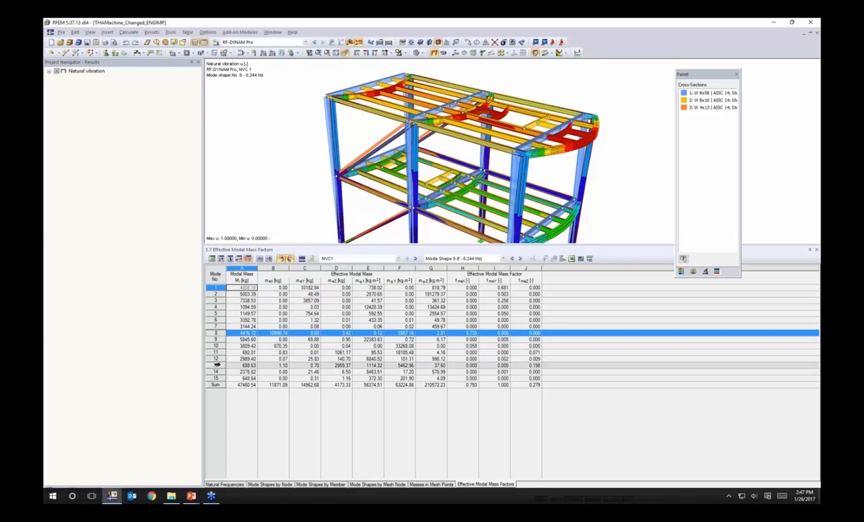
left_click(215, 364)
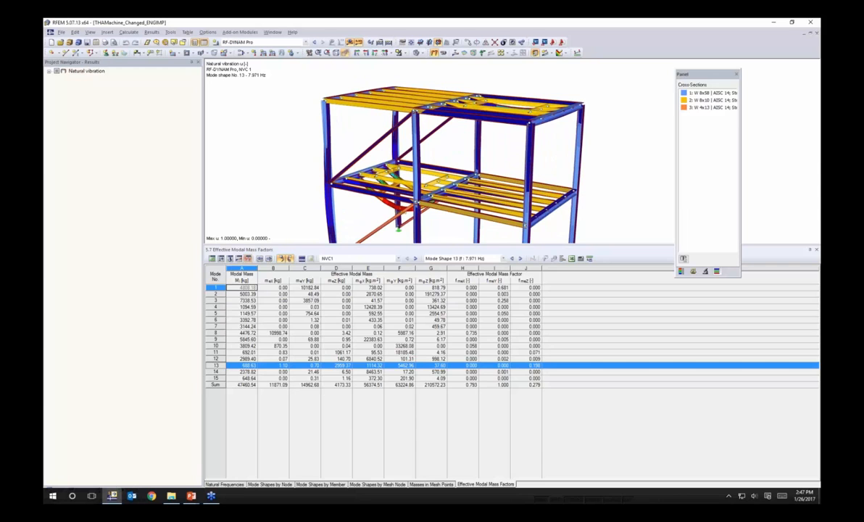
left_click_drag(439, 246, 443, 310)
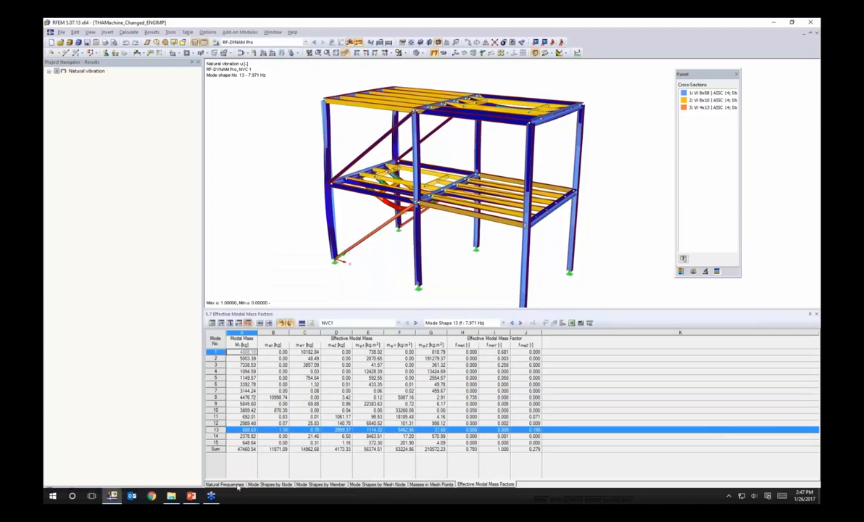
- Show the natural frequencies table and compare the frequencies and shapes of modes 8 and 13
left_click(237, 485)
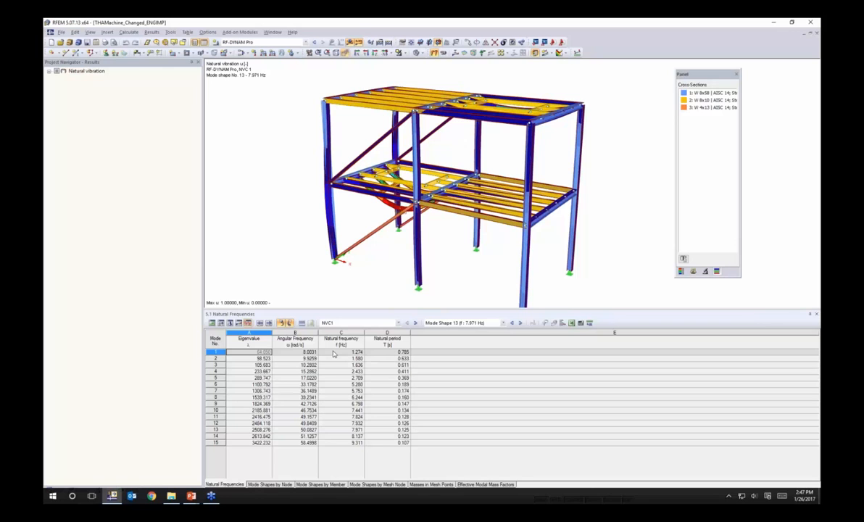
left_click(325, 397)
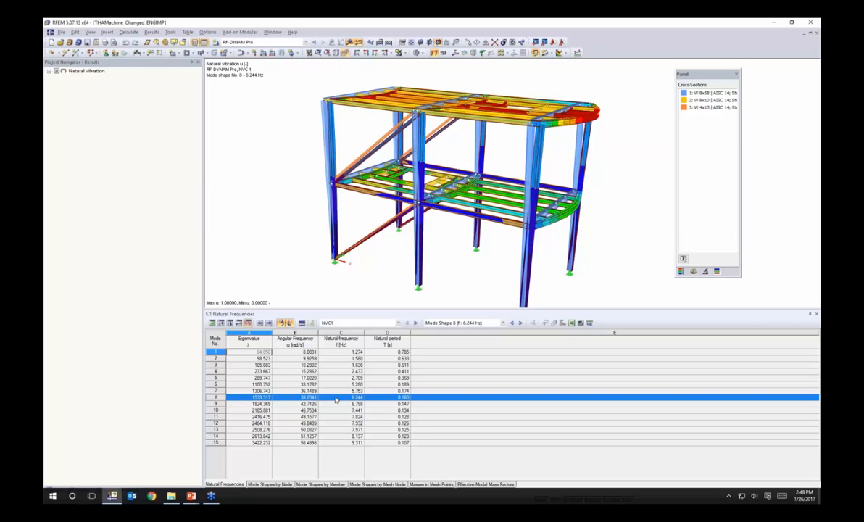
left_click(243, 430)
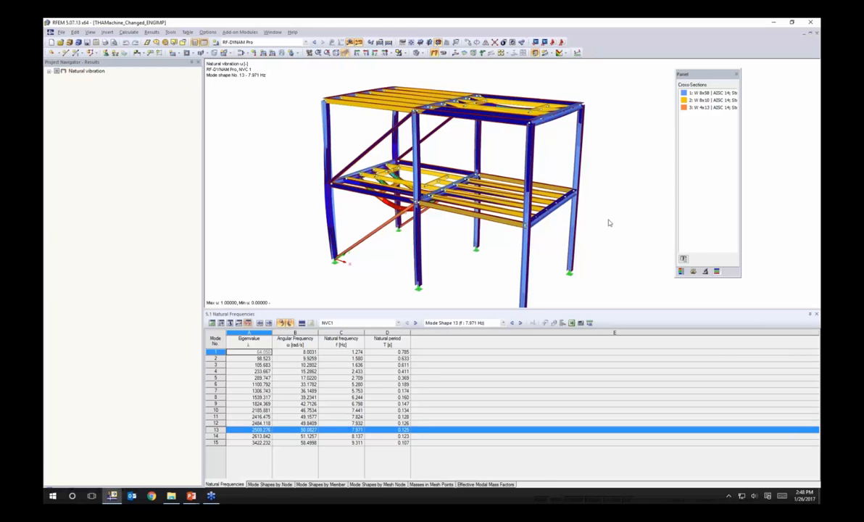
- Reopen the RF-DYNAM Pro input data and show the Vertical Component time diagram TD1
left_click(250, 34)
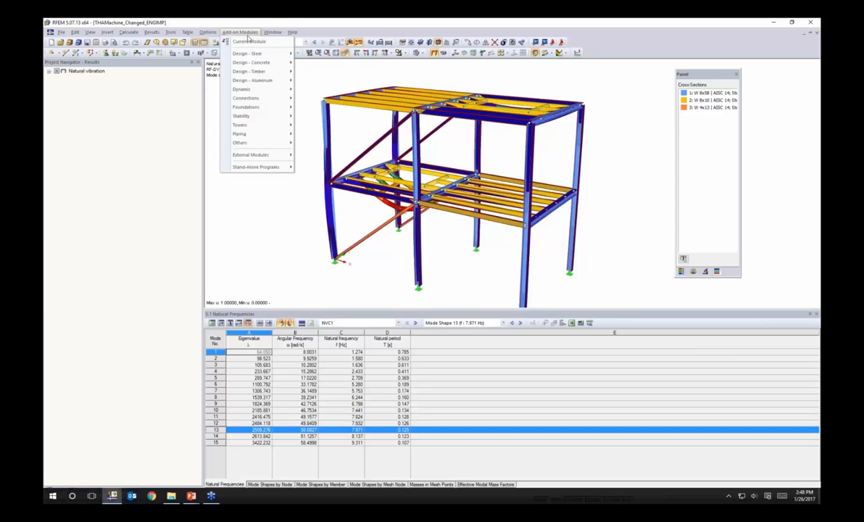
left_click(234, 42)
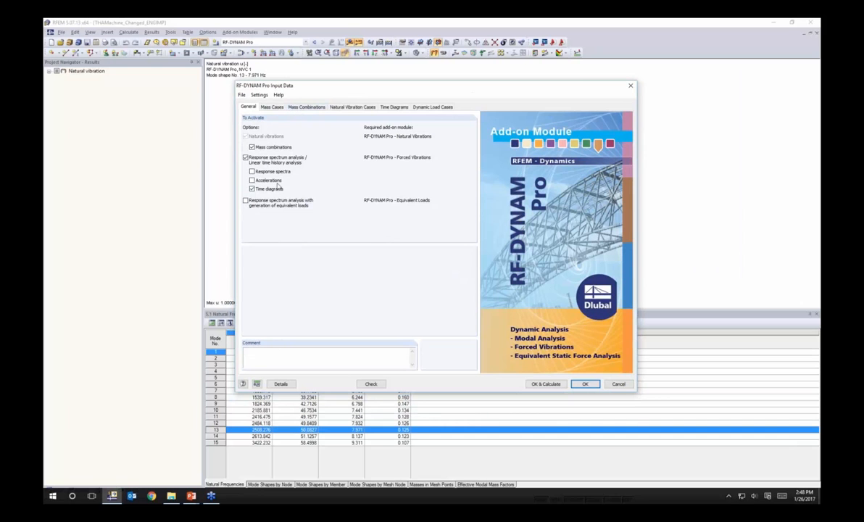
left_click(346, 108)
left_click(394, 107)
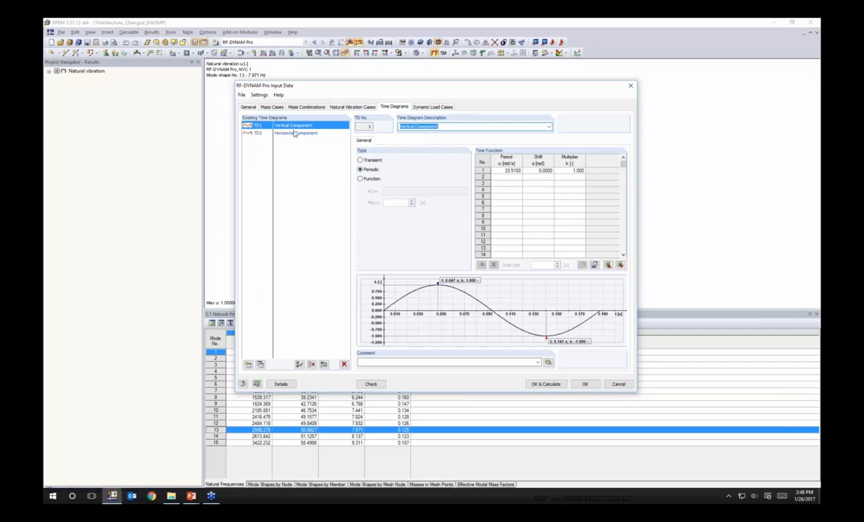
- Review the Machine Induced Vibrations dynamic load case: its method, time history analysis settings and damping definition
left_click(421, 108)
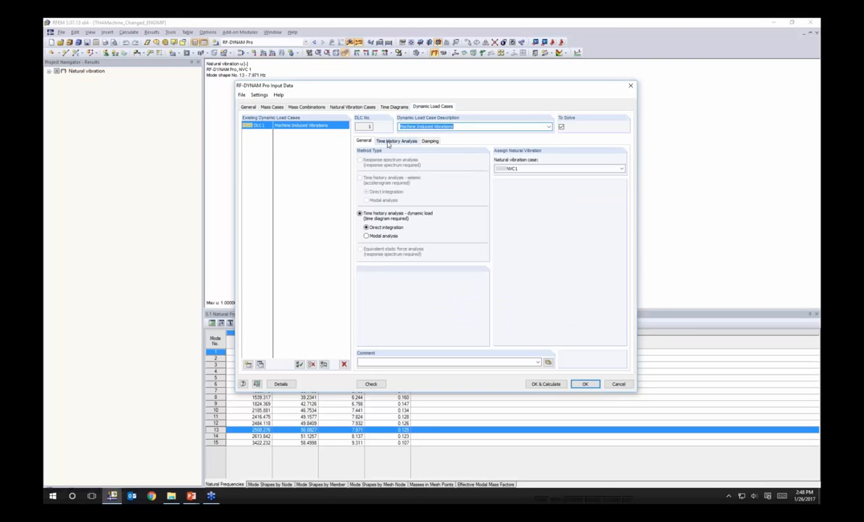
left_click(392, 142)
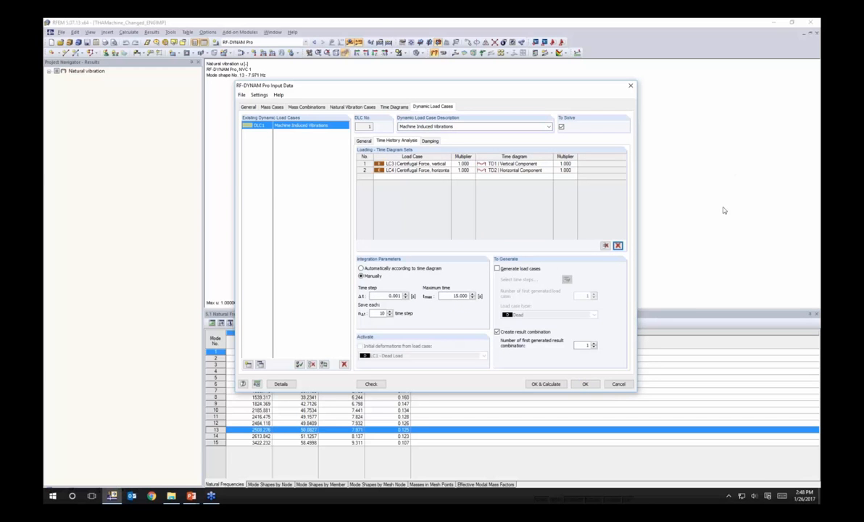
left_click(428, 141)
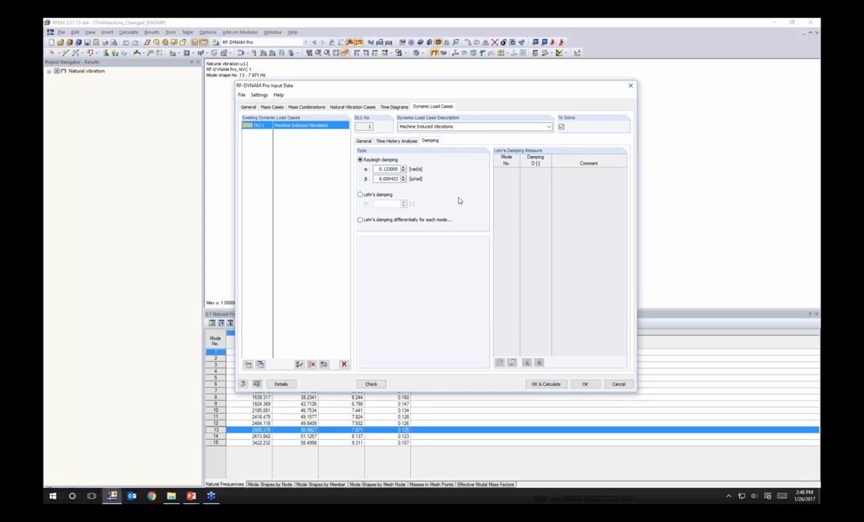
- Switch to the PowerPoint slide show, view the Damping Considerations slide, and return to RFEM
key("alt+Tab")
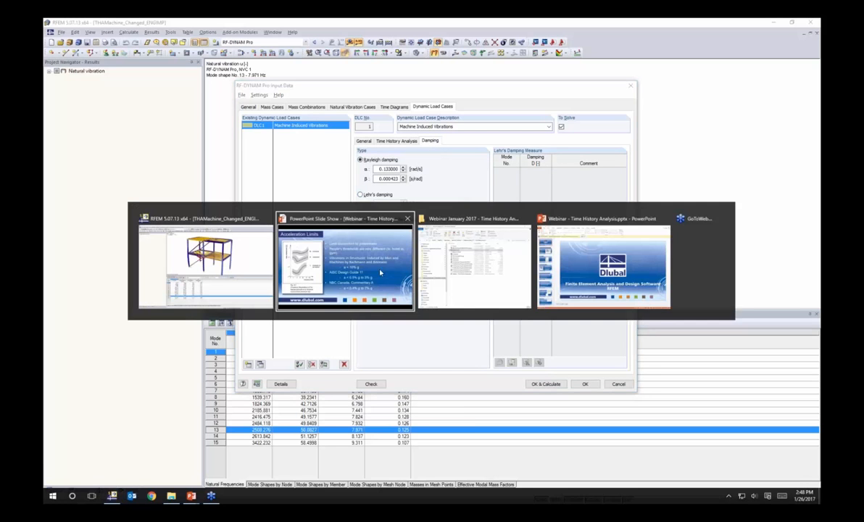
key("Left")
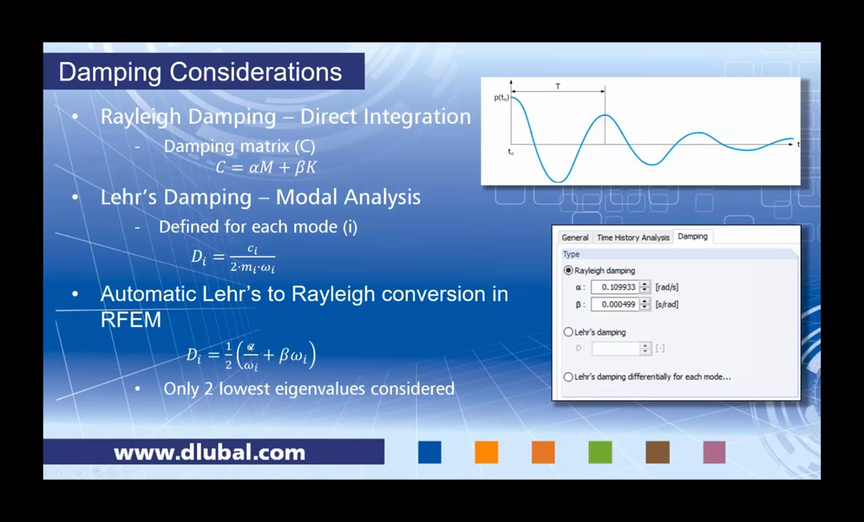
key("alt+Tab")
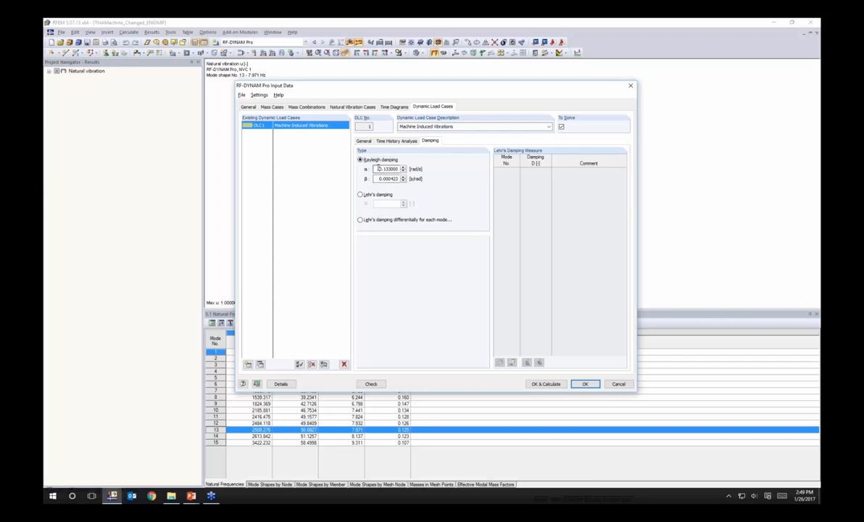
- Inspect the Rayleigh damping coefficients α and β of DLC1, then close the RF-DYNAM Pro input data without saving changes
left_click_drag(377, 169, 406, 183)
left_click(379, 168)
left_click(620, 384)
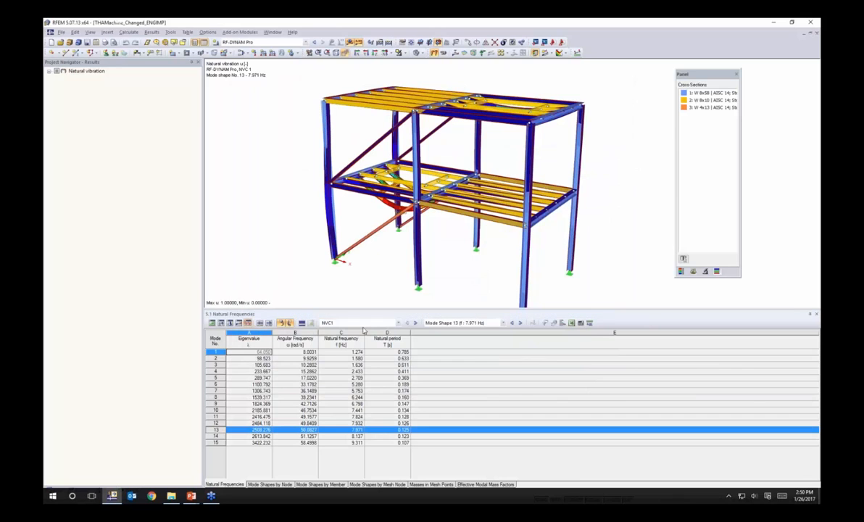
- Display the DLC1 Machine Induced Vibrations results and open the Time Course Monitor
left_click(398, 322)
left_click(365, 335)
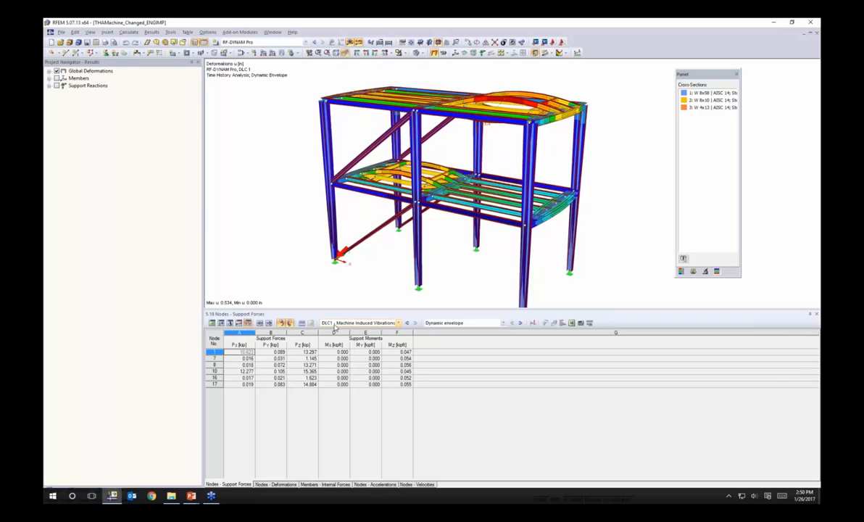
left_click(533, 322)
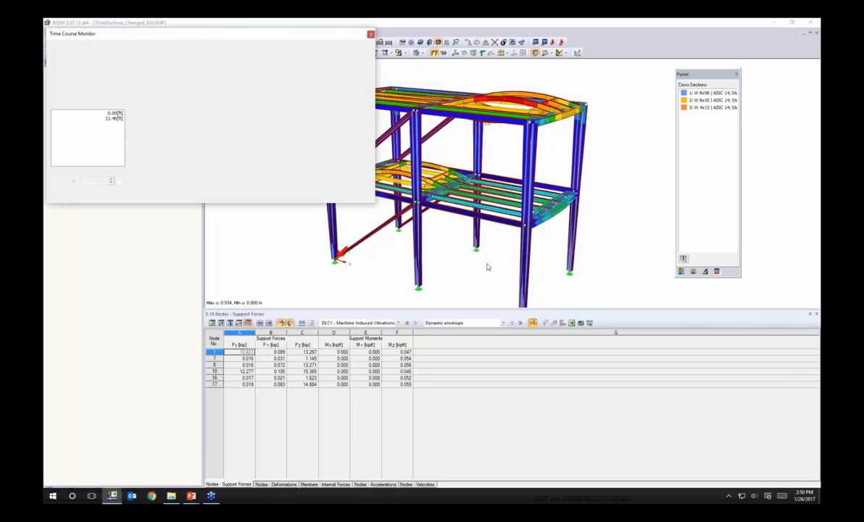
left_click_drag(314, 36, 315, 68)
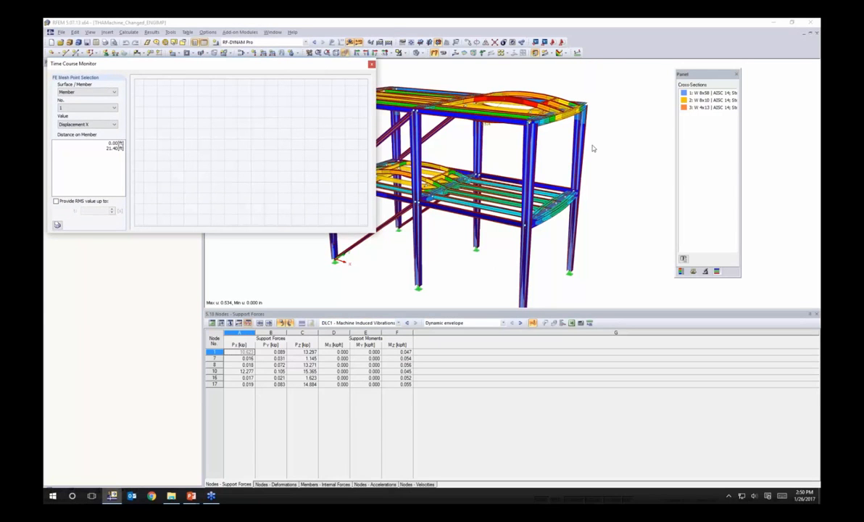
- Hide the deformation results on the frame and plot Displacement X over time for upper-floor FE mesh point 55
middle_click_drag(593, 147, 596, 148)
middle_click_drag(490, 124, 474, 150, "ctrl")
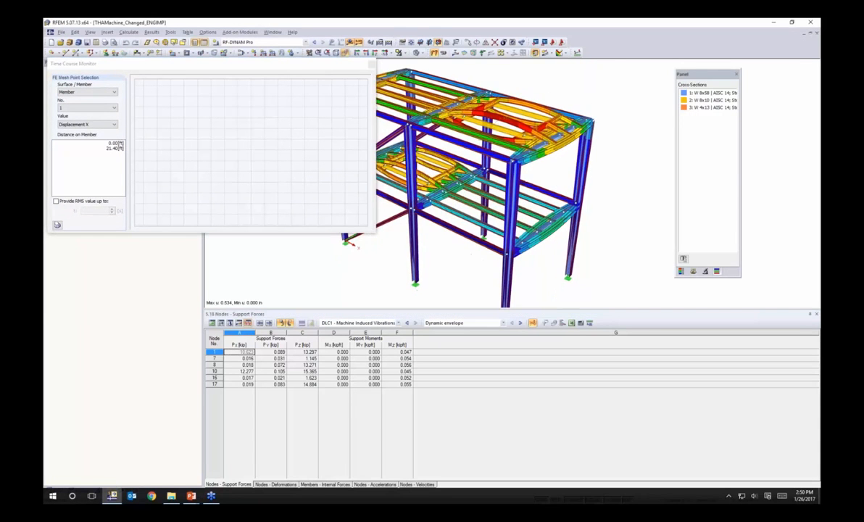
left_click(434, 53)
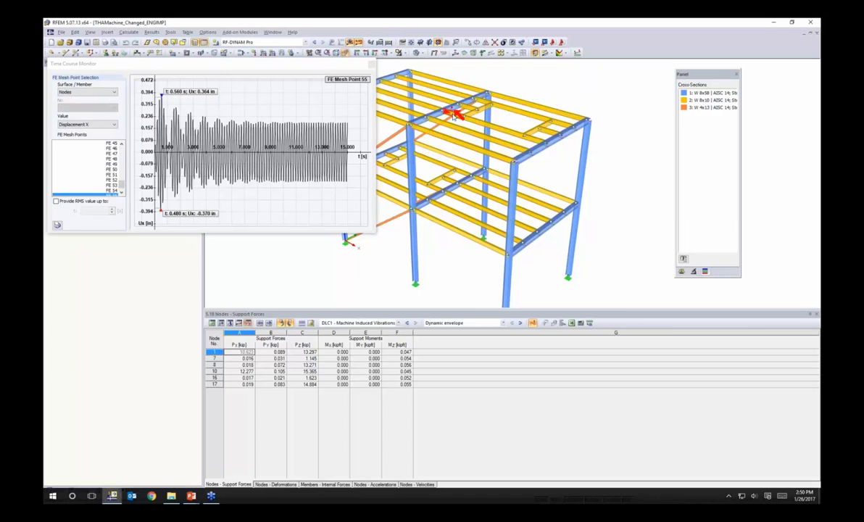
left_click(102, 125)
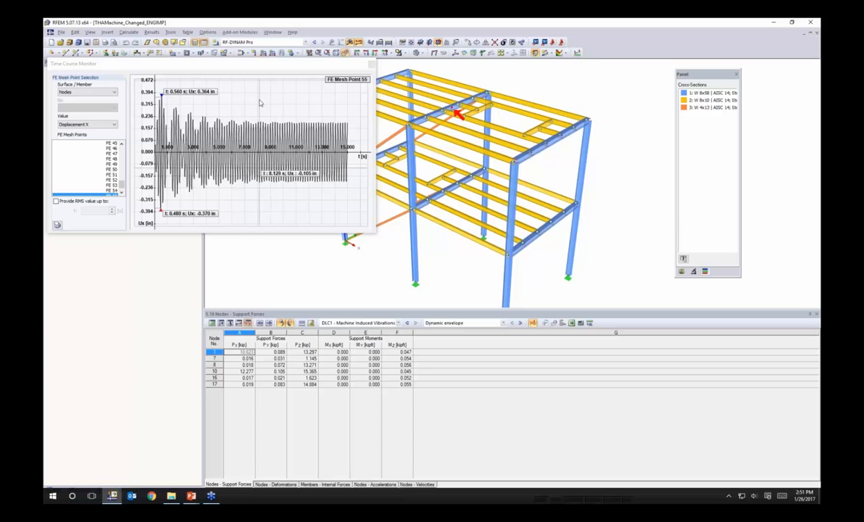
- Open the numeric values of the FE mesh point 55 displacement graph, look through the time steps, and close the table
left_click_drag(255, 65, 283, 73)
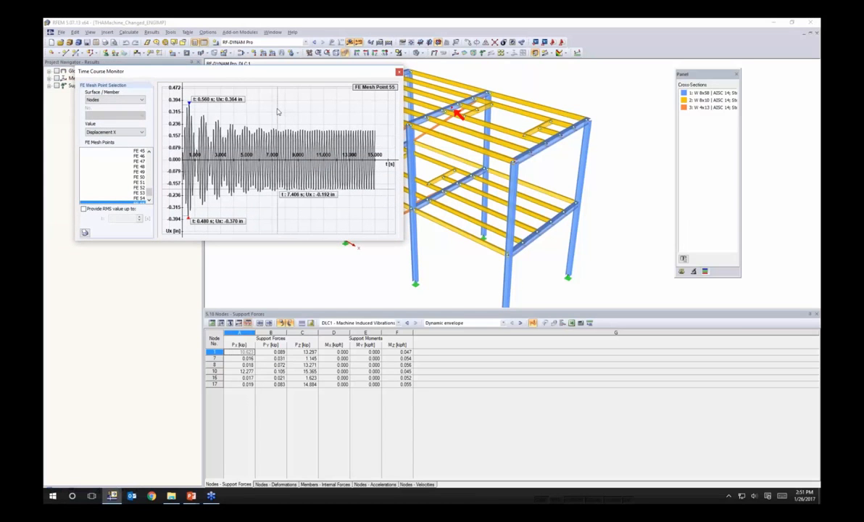
right_click(277, 106)
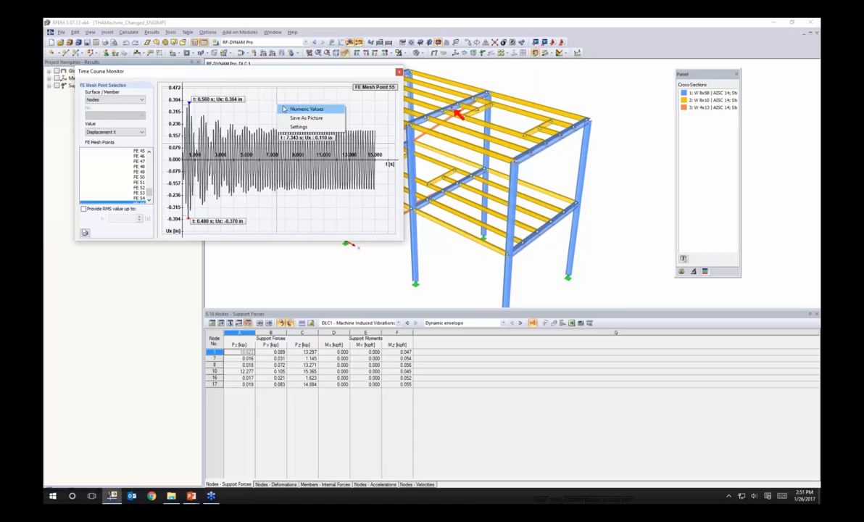
left_click(286, 112)
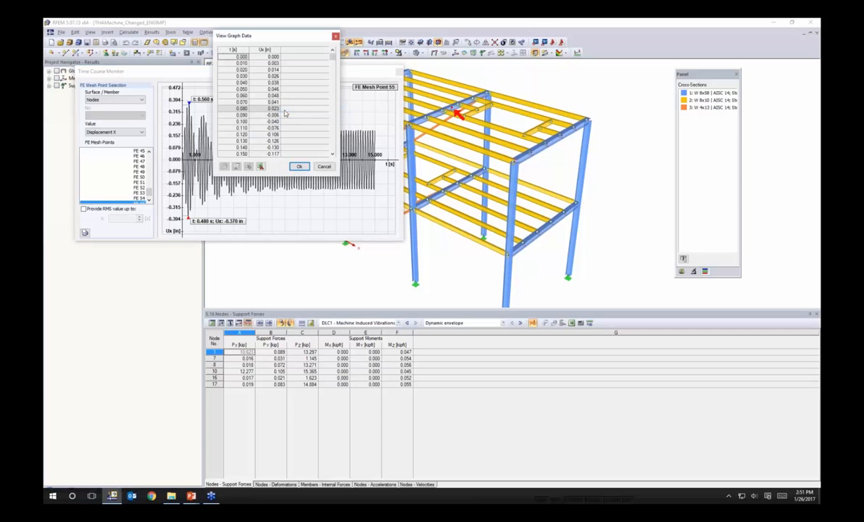
left_click_drag(332, 58, 333, 63)
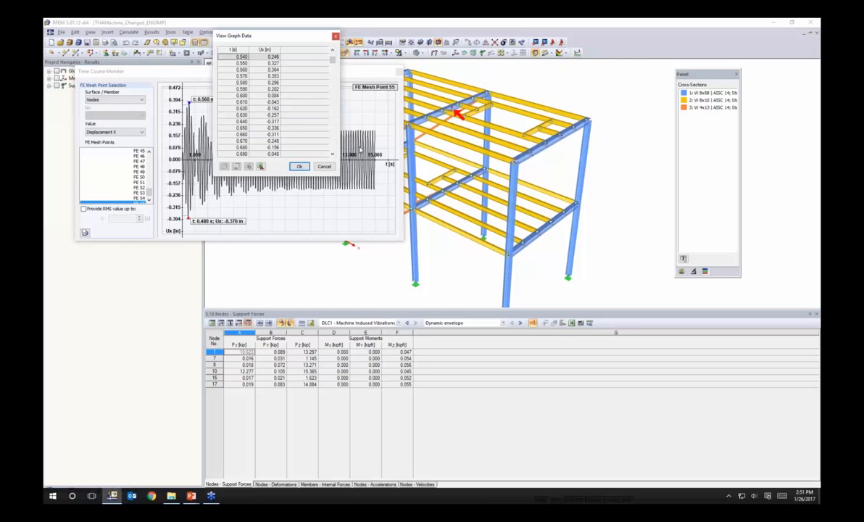
left_click_drag(332, 60, 327, 119)
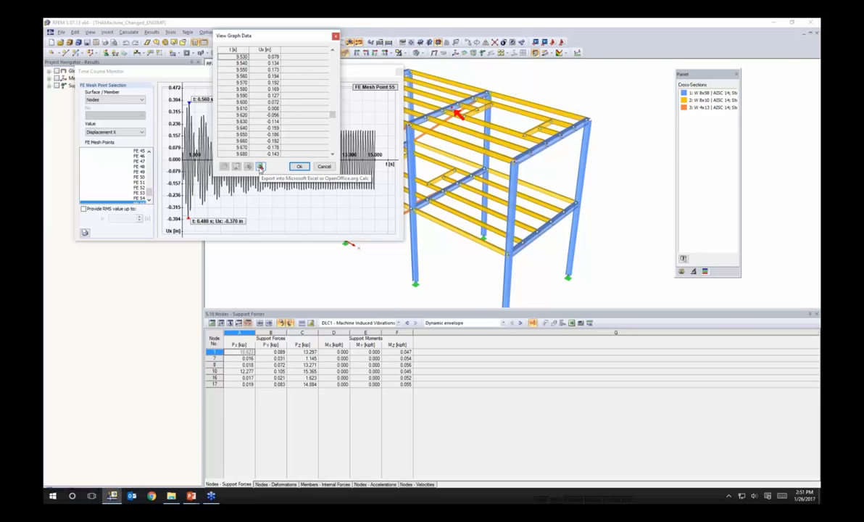
left_click(260, 167)
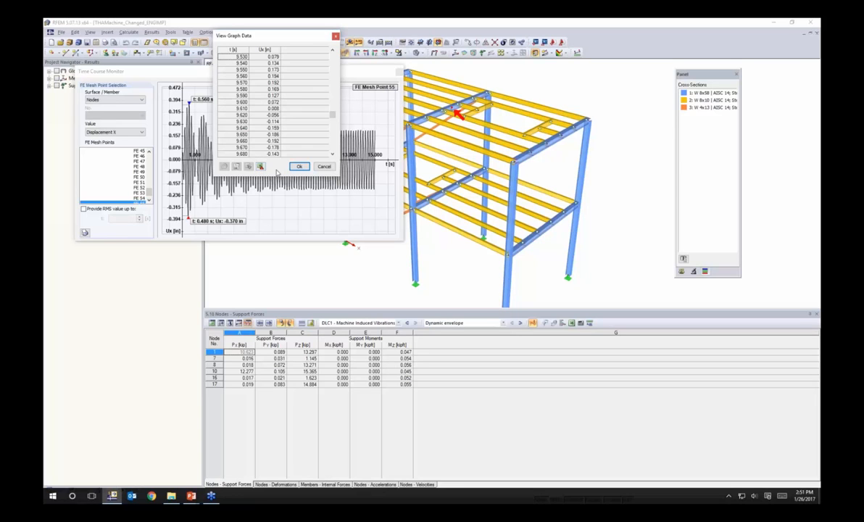
left_click(299, 166)
- View the options for saving the displacement graph as a picture, then cancel without saving
right_click(285, 97)
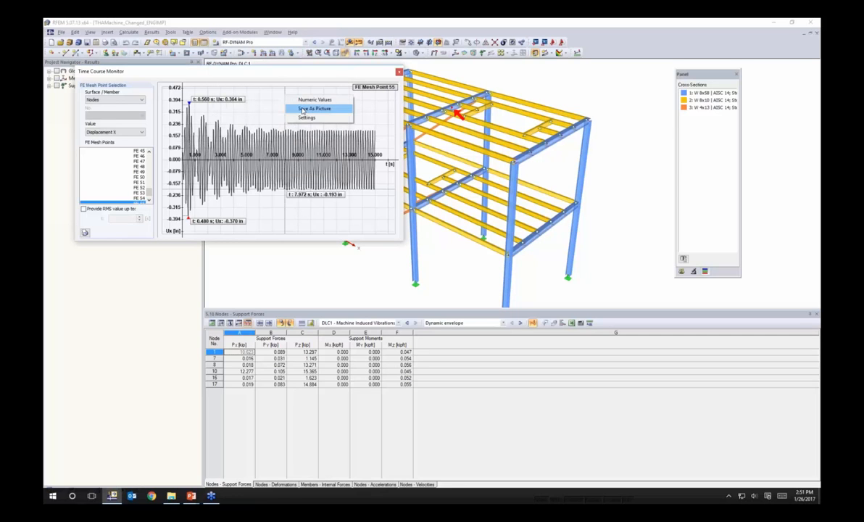
left_click(304, 109)
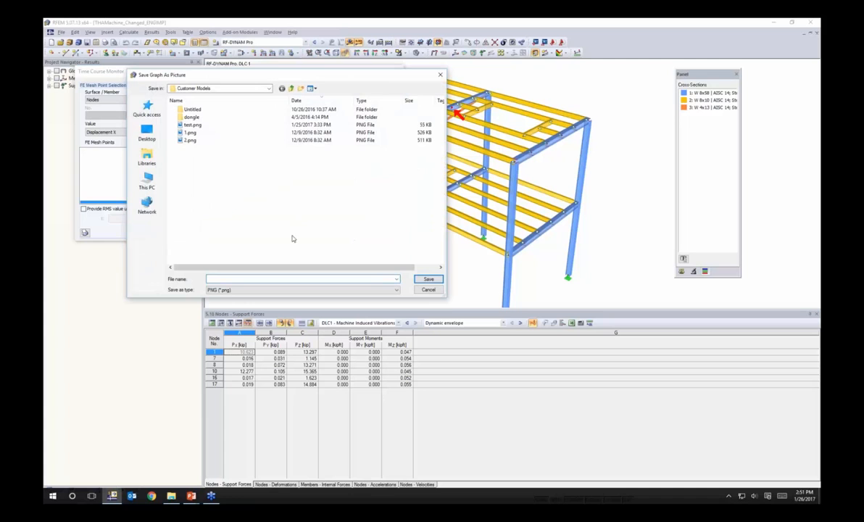
left_click(246, 290)
key("Escape")
- Review the default graph settings of the Time Course Monitor and accept them unchanged
right_click(275, 115)
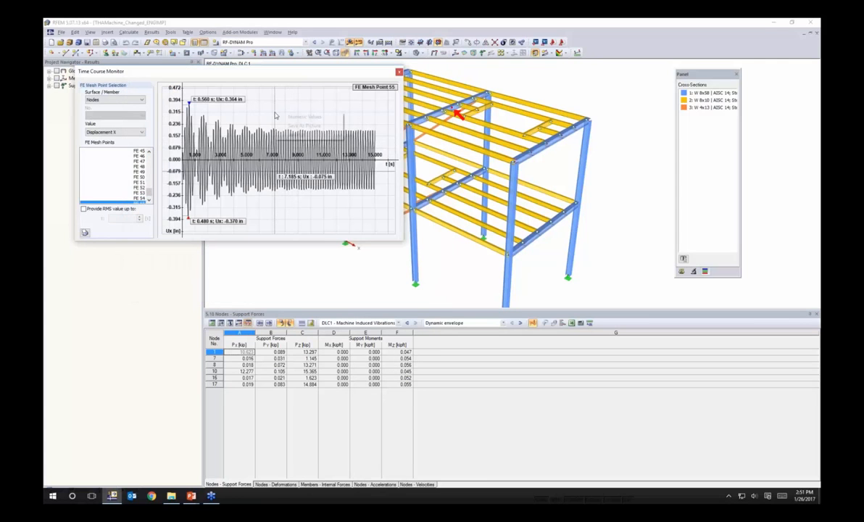
left_click(268, 127)
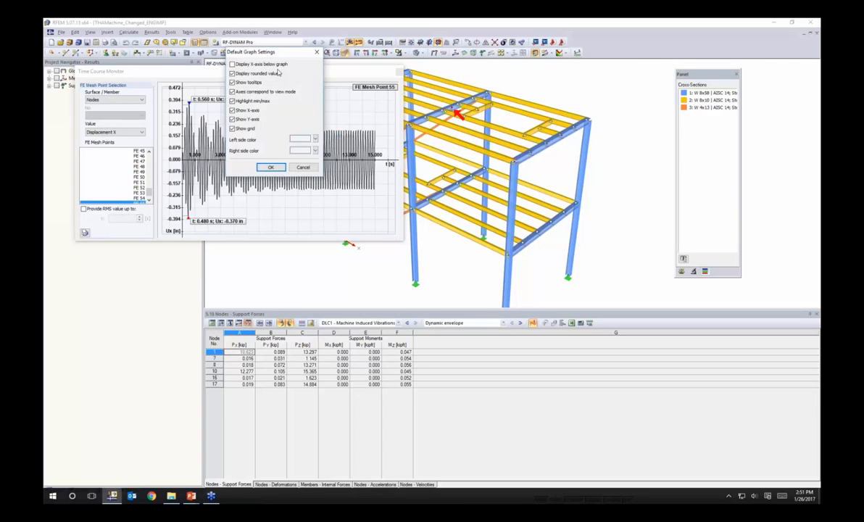
left_click_drag(260, 52, 321, 82)
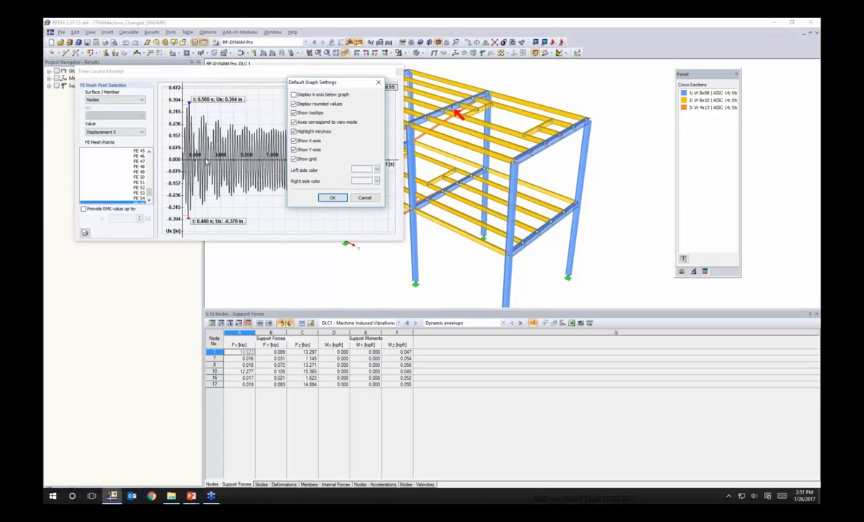
left_click(332, 197)
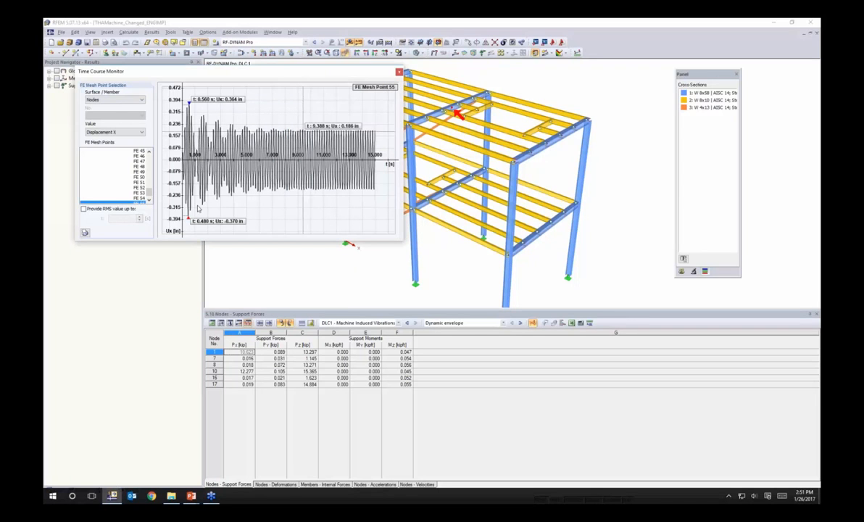
left_click(85, 234)
left_click(85, 233)
- Add lower-floor FE mesh points 44 and 40 to the Displacement X graph for comparison with point 55
mouse_move(607, 176)
middle_mouse_down("ctrl")
mouse_move(569, 165)
mouse_move(621, 166)
middle_mouse_up("ctrl")
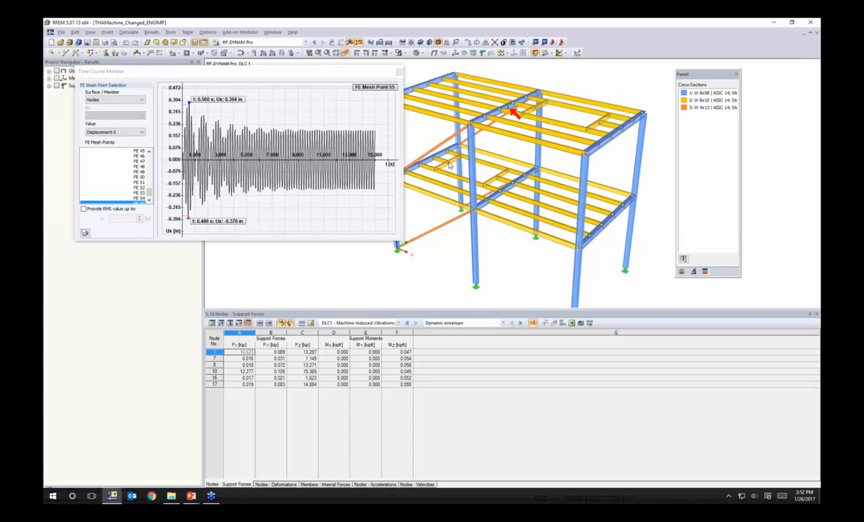
left_click(450, 165)
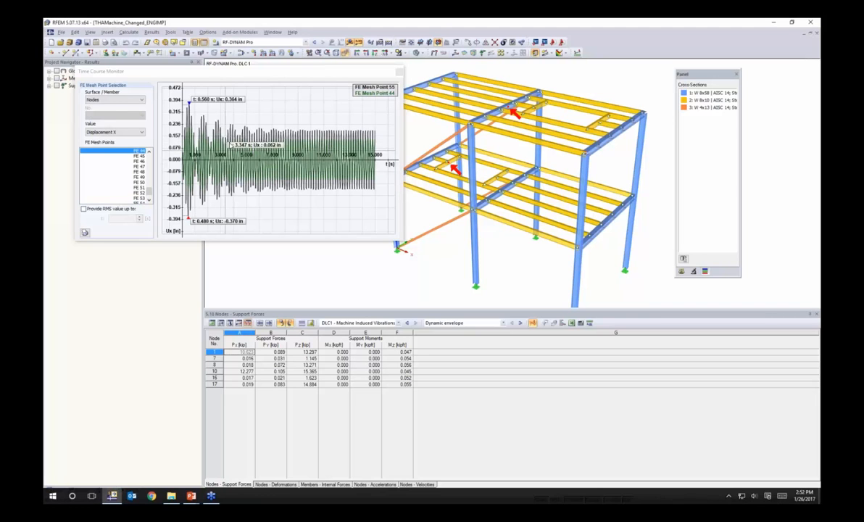
mouse_move(252, 149)
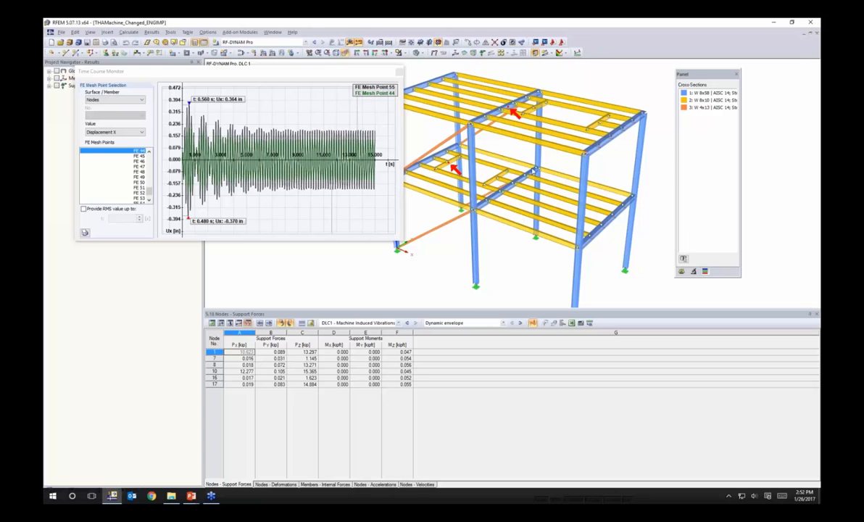
left_click(614, 217)
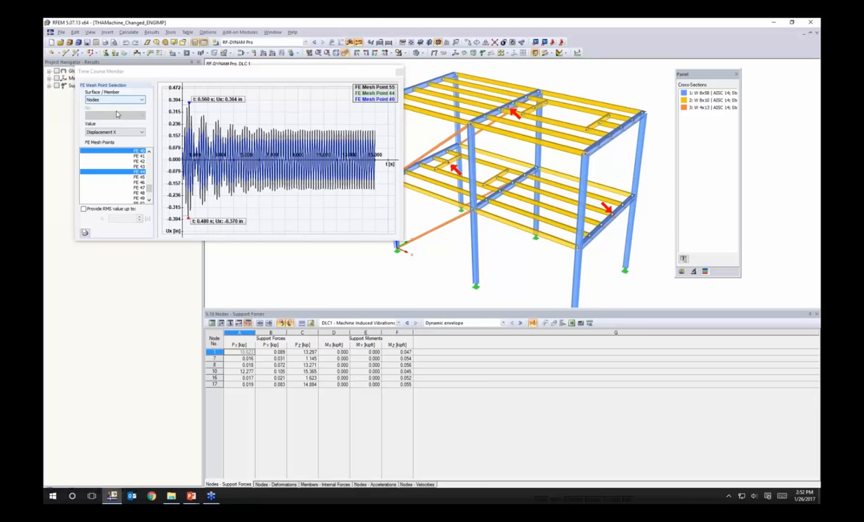
- Limit the time course graph to FE mesh point 55 and plot its Acceleration Z
left_click_drag(150, 188, 150, 196)
left_click(143, 199)
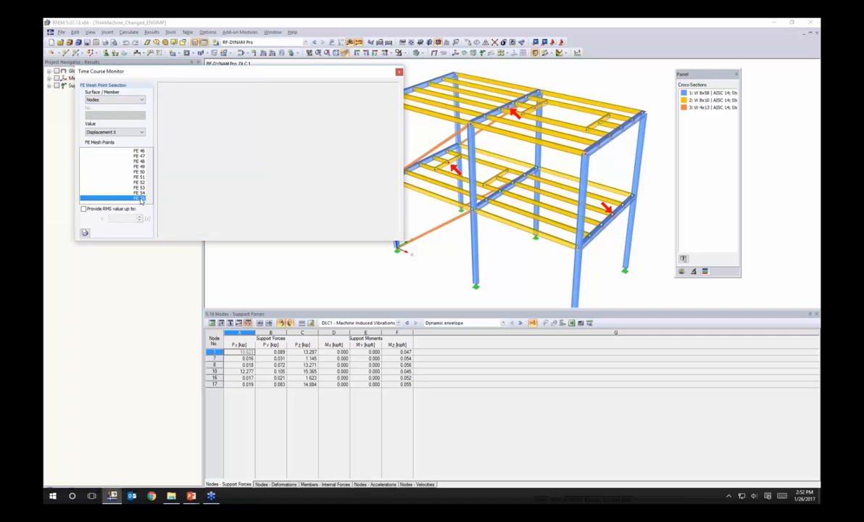
left_click(127, 135)
left_click(109, 206)
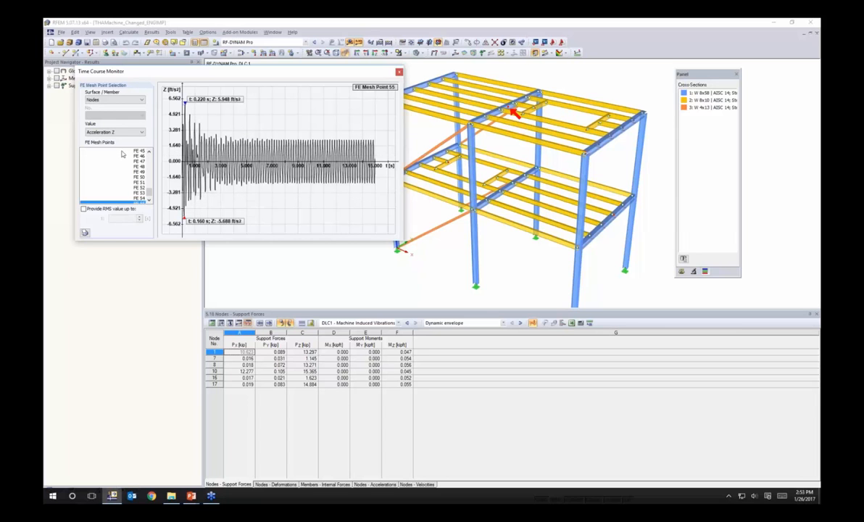
- Provide the RMS value of the acceleration up to 15 s and examine it on the graph
left_click(84, 210)
key("Tab")
type("15")
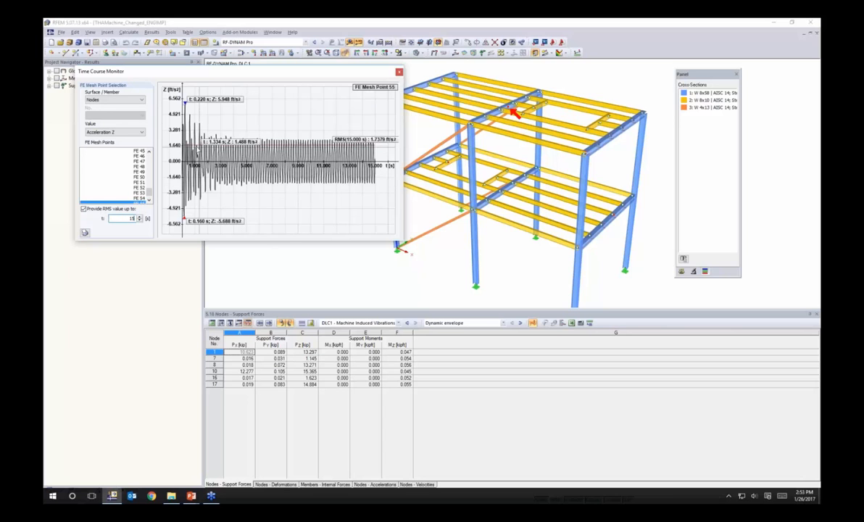
mouse_move(312, 148)
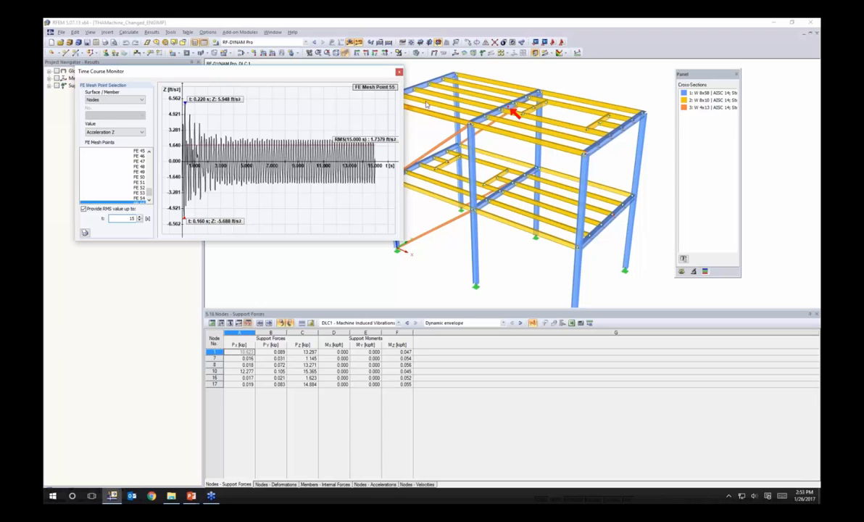
- Close the Time Course Monitor and switch to the PowerPoint slide show
left_click(399, 73)
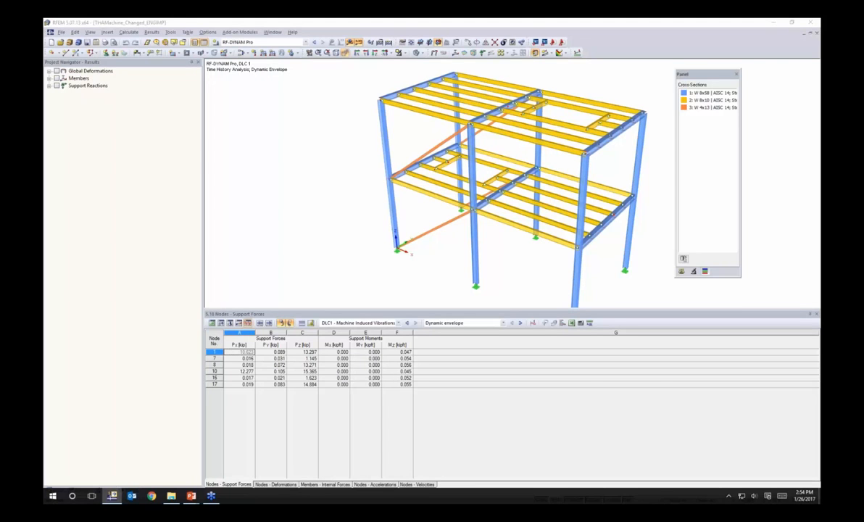
key("alt+Tab")
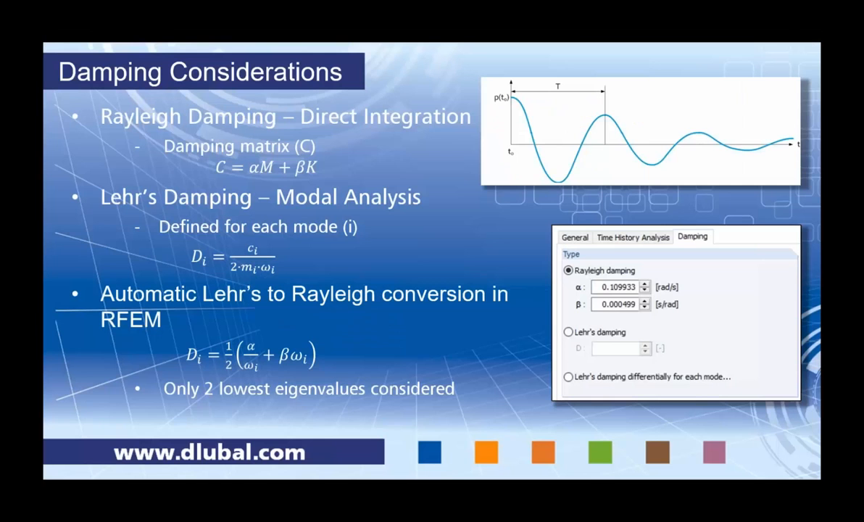
- Advance the slide show, switch to the Explosion model in RFEM and enlarge the view of the cylindrical tank
key("Right")
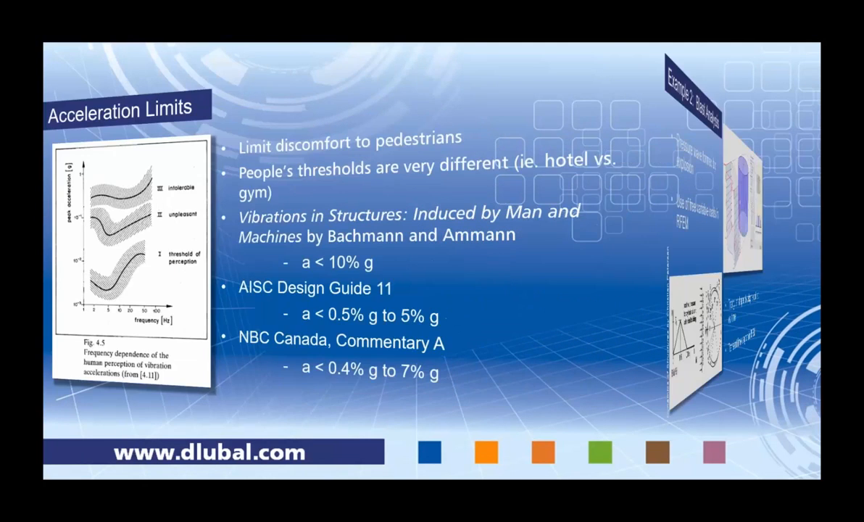
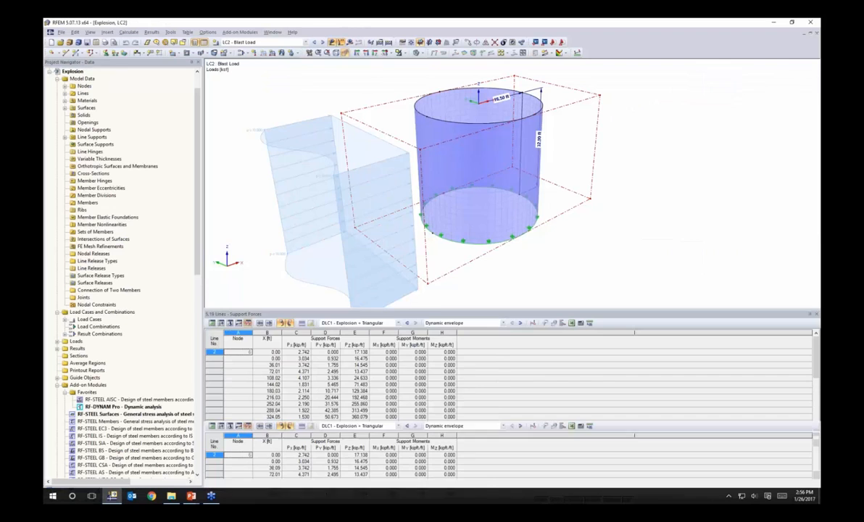
left_click_drag(464, 312, 465, 415)
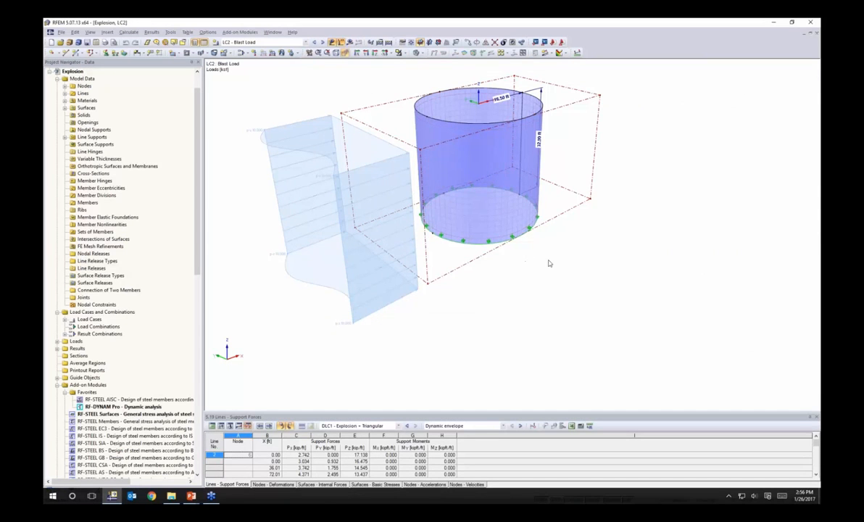
middle_click_drag(549, 264, 537, 241, "ctrl")
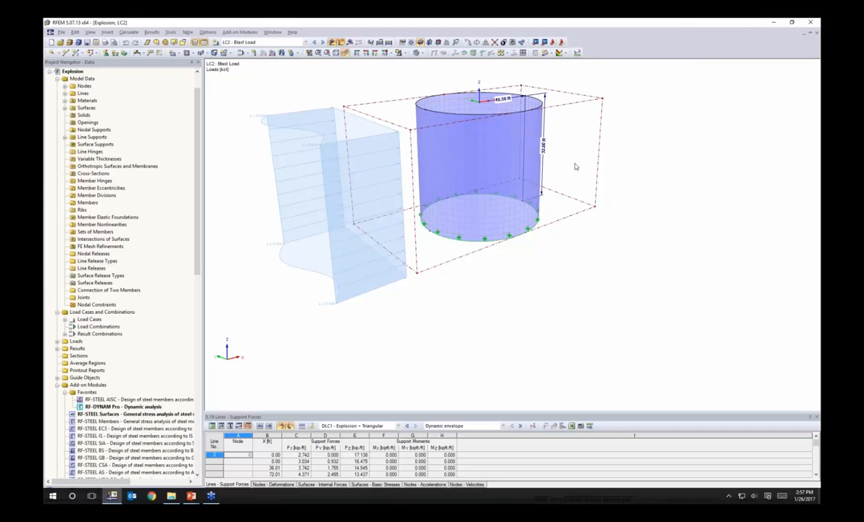
middle_click_drag(575, 166, 604, 266, "ctrl")
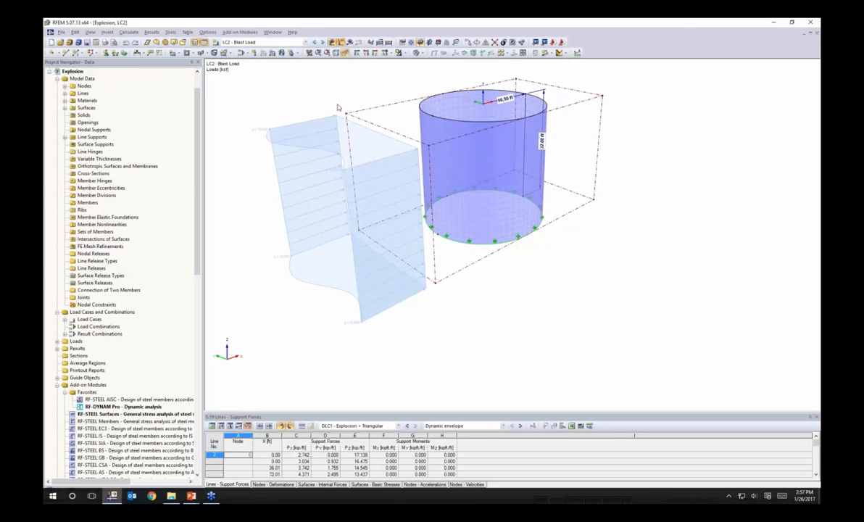
- Display load case LC1 Dead Load on the tank, and return to LC2 Blast Load
left_click(290, 42)
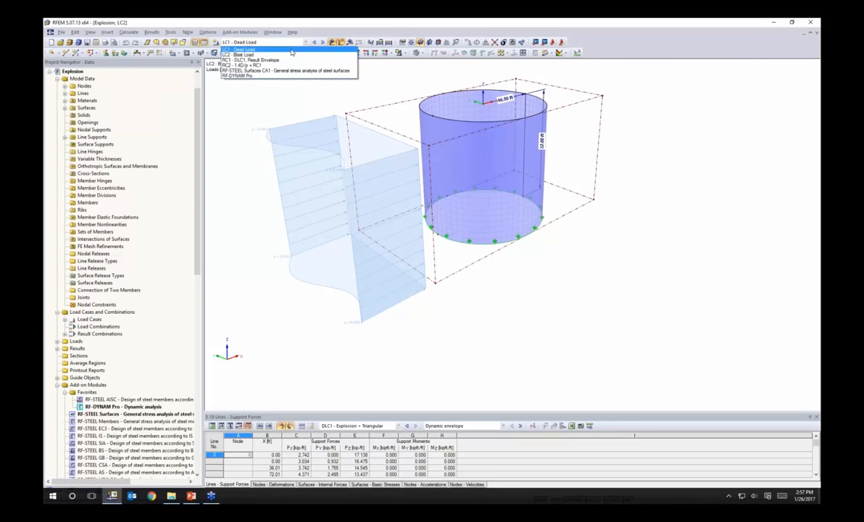
left_click(290, 49)
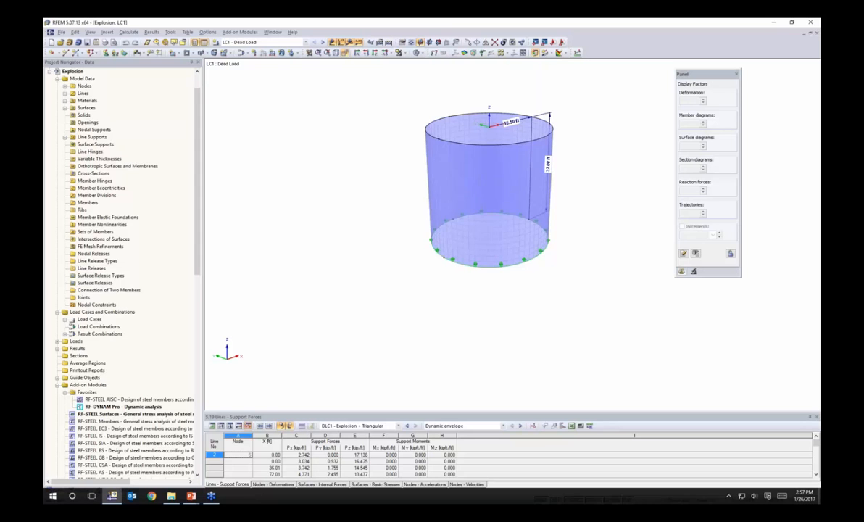
left_click(322, 42)
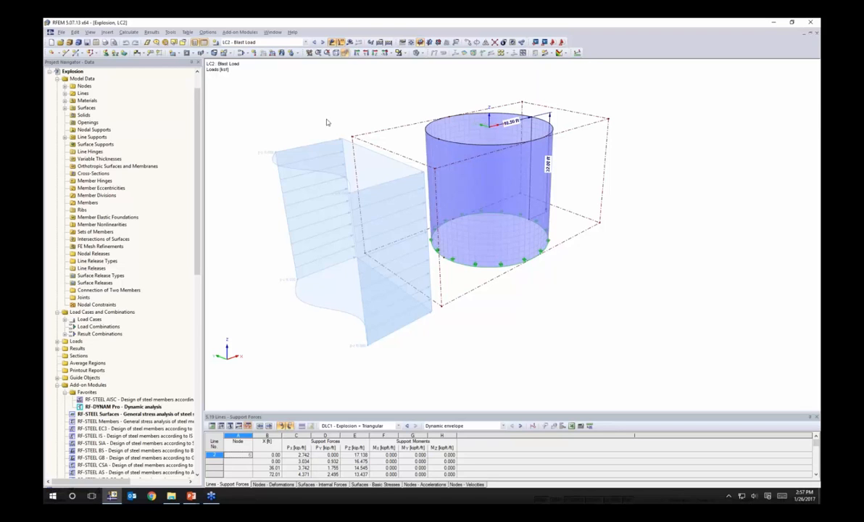
- Open the tank's free variable load and examine its varying distribution along the perimeter without changing it
left_click(295, 54)
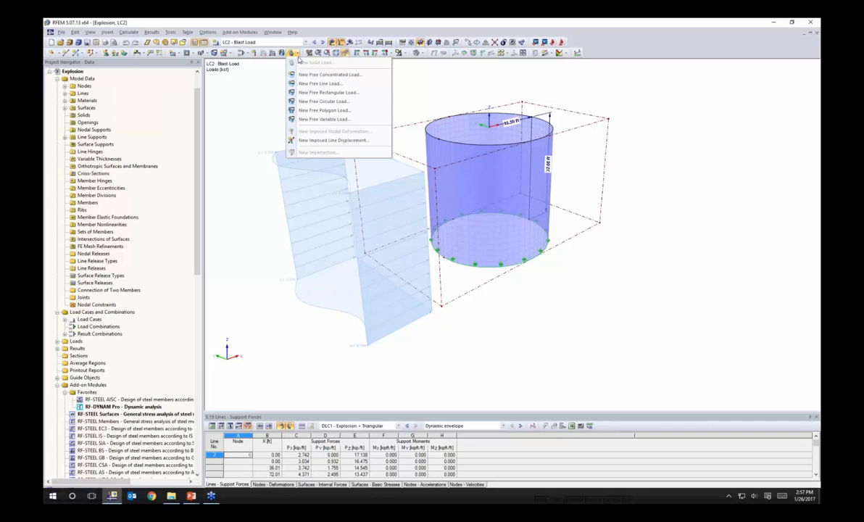
left_click(314, 122)
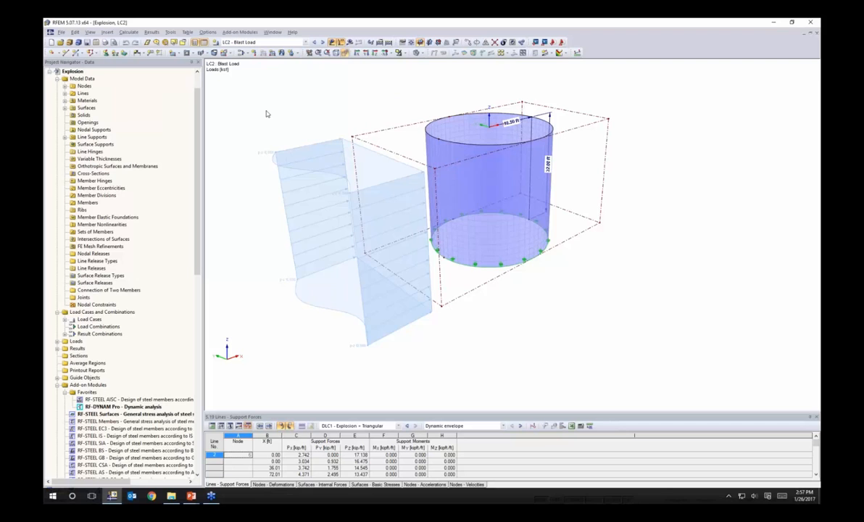
left_click(289, 151)
left_click_drag(457, 150, 530, 92)
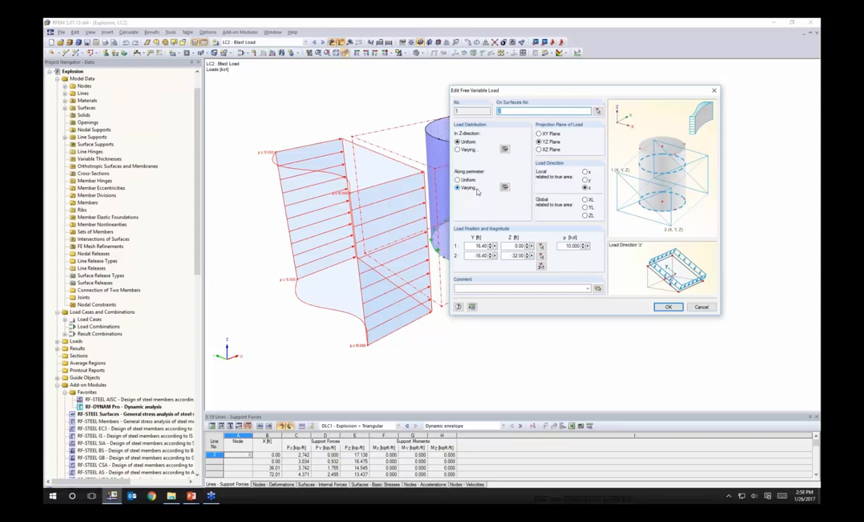
left_click(504, 188)
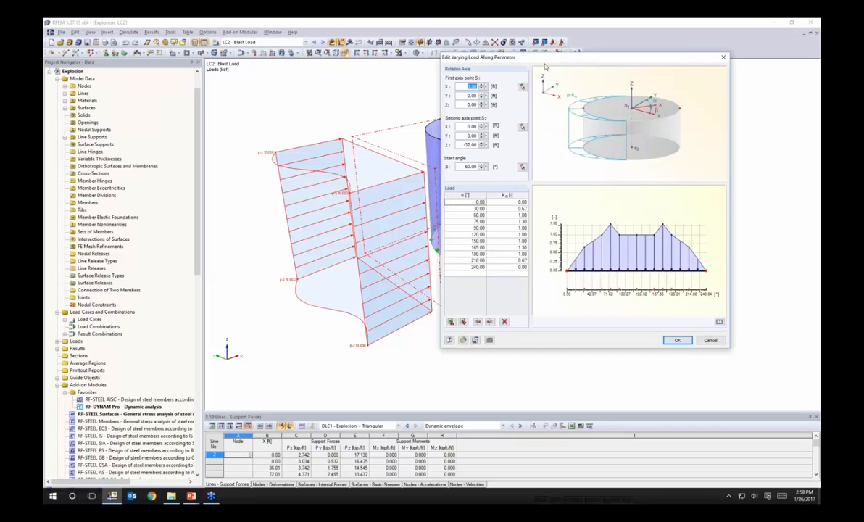
left_click_drag(546, 64, 548, 88)
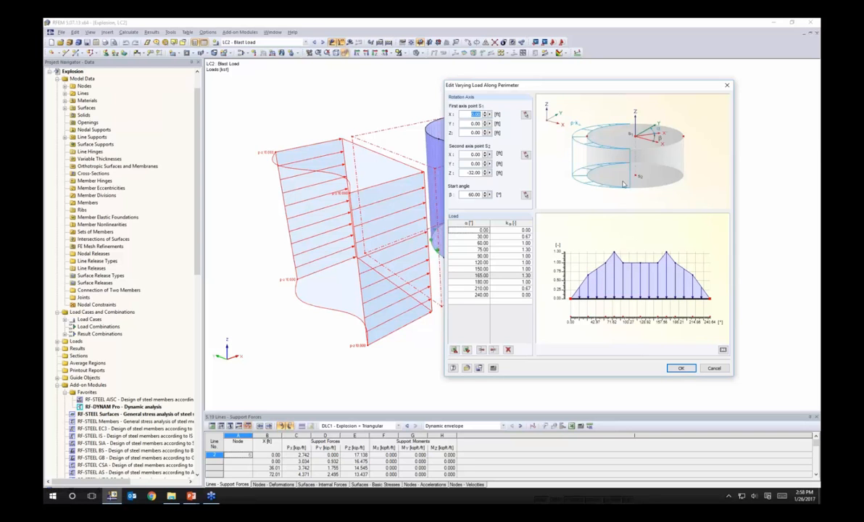
left_click(714, 367)
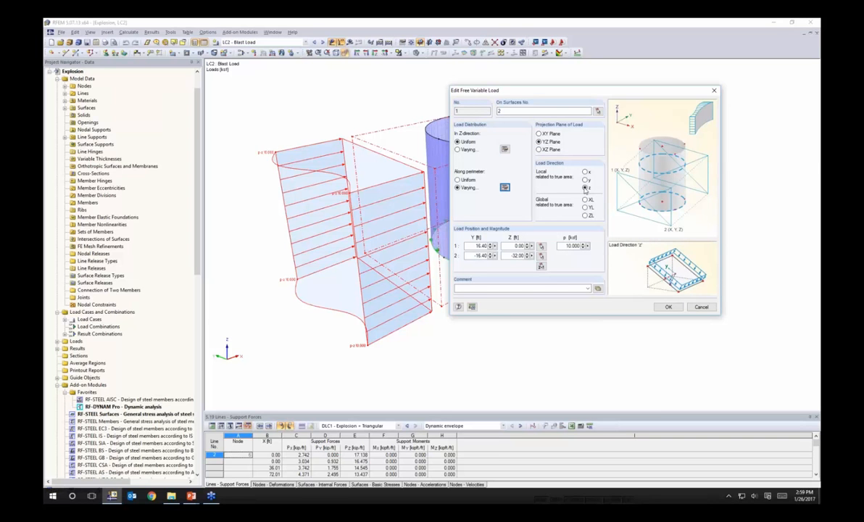
- Examine the free variable load's surface, direction, position and magnitude p against the model, and close it without changes
left_click_drag(557, 91, 581, 88)
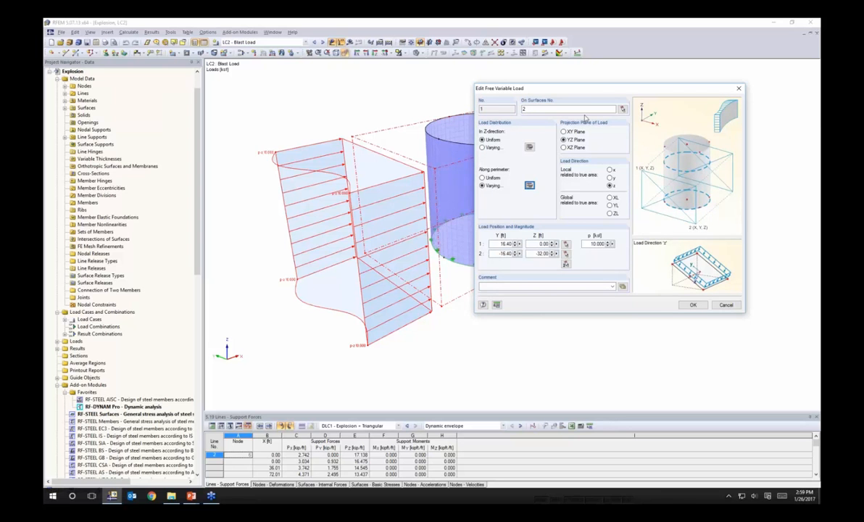
left_click_drag(549, 88, 656, 163)
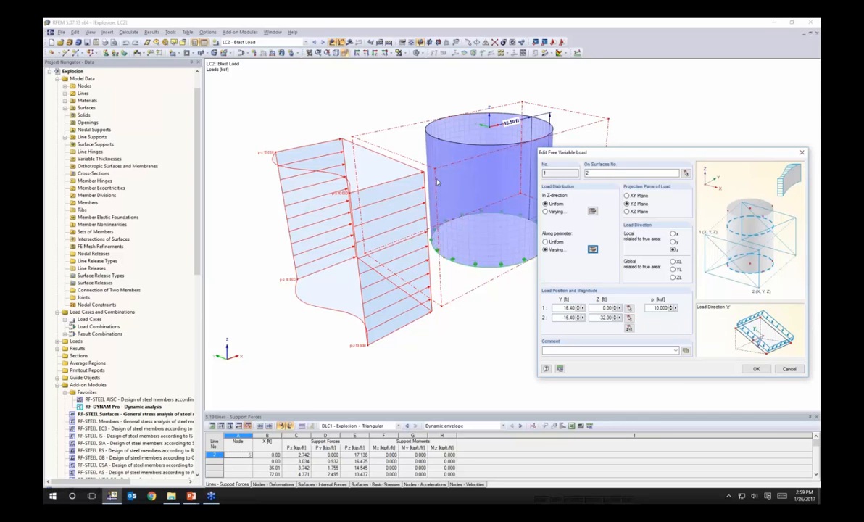
double_click(656, 308)
left_click_drag(667, 158, 524, 108)
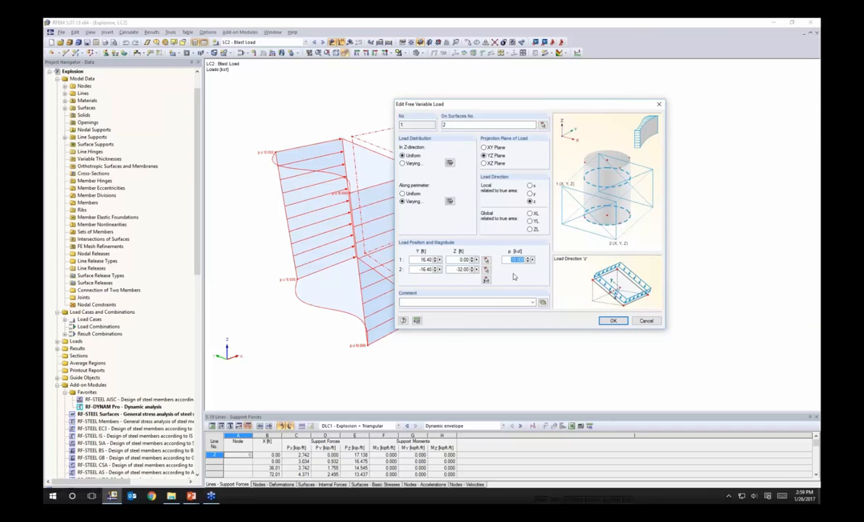
left_click(647, 321)
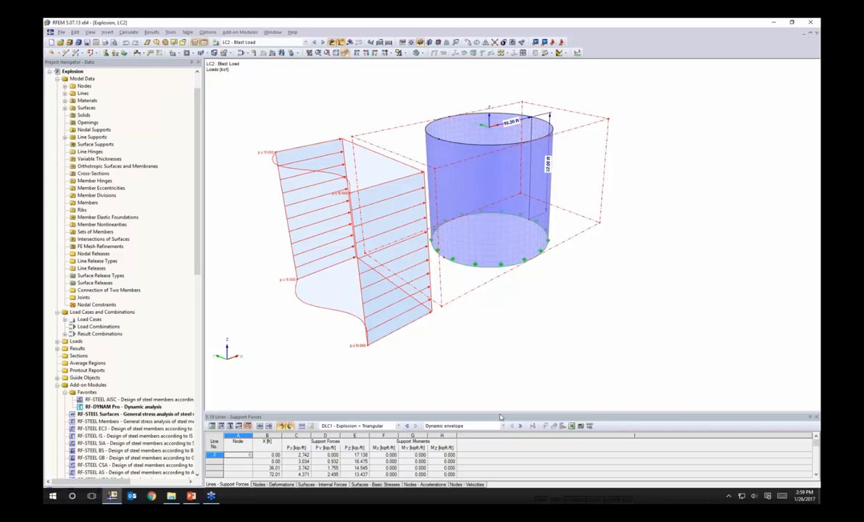
- Enlarge the line support forces results table and open the RF-DYNAM Pro input data for the tank
left_click_drag(500, 417, 497, 314)
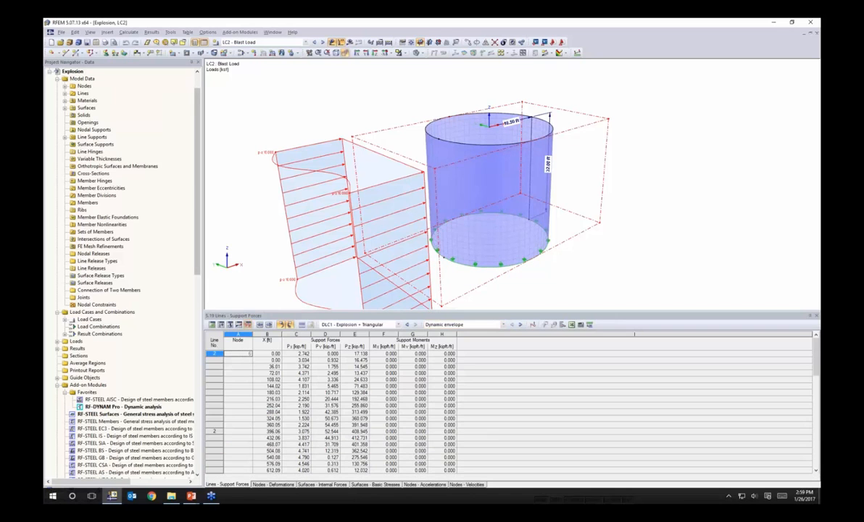
left_click(225, 34)
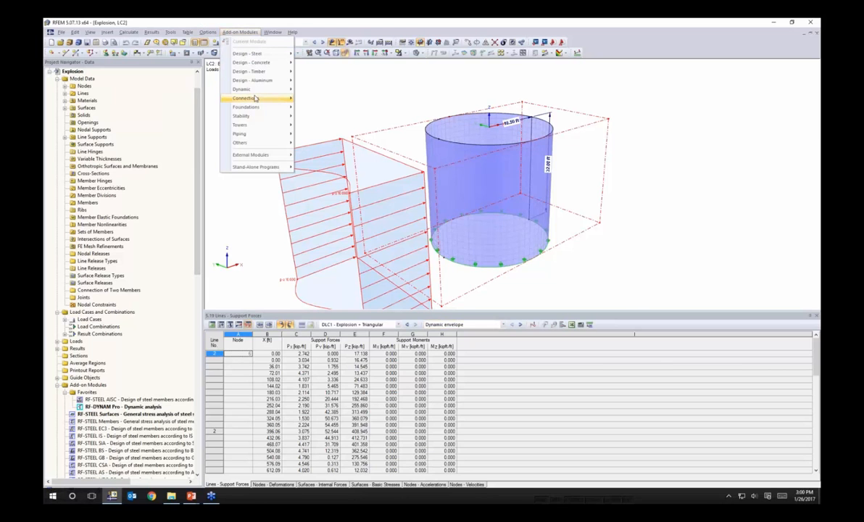
mouse_move(265, 89)
left_click(308, 100)
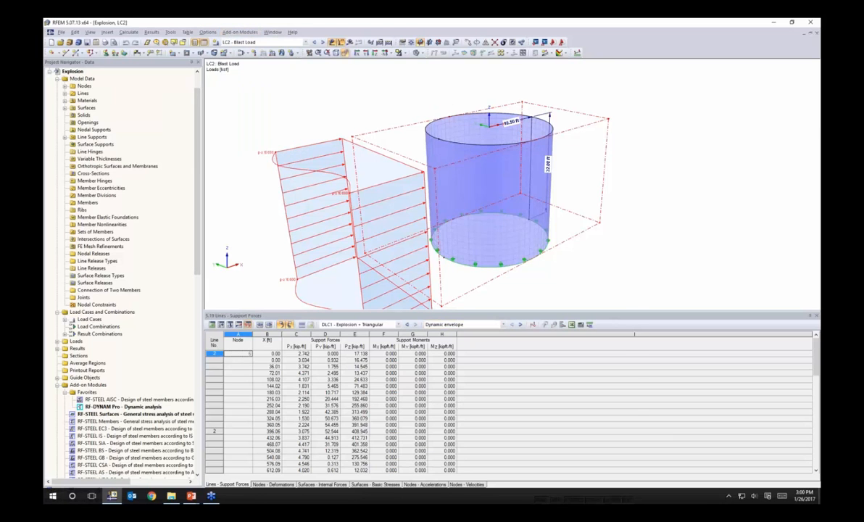
left_click_drag(493, 114, 519, 92)
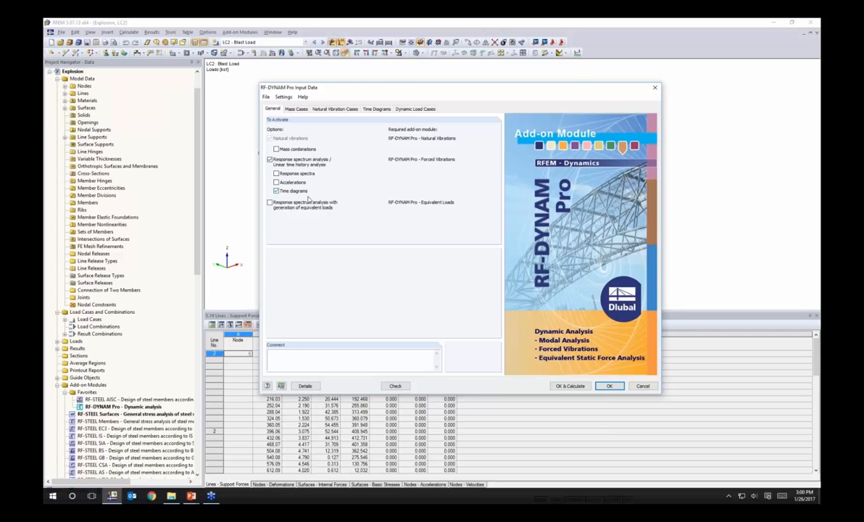
- Review the Self-Weight mass case, the number of eigenvalues, the Triangular time diagram and the dynamic load case's analysis method
left_click(297, 109)
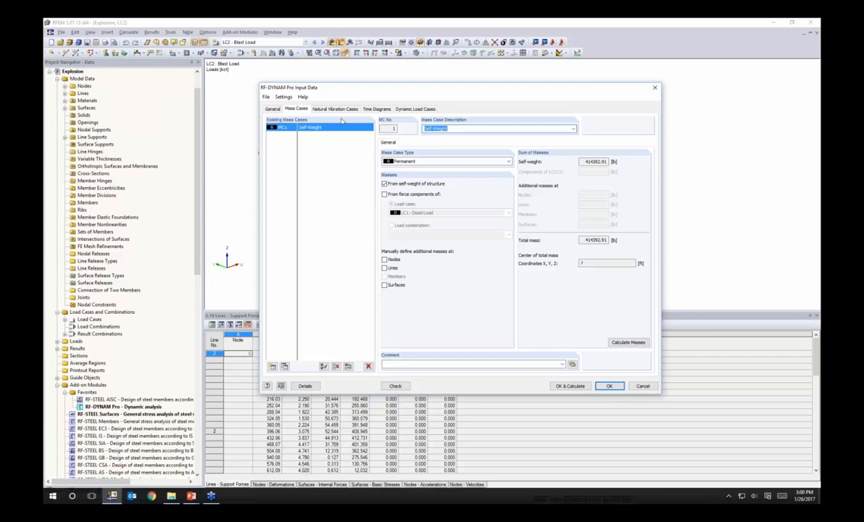
left_click(319, 108)
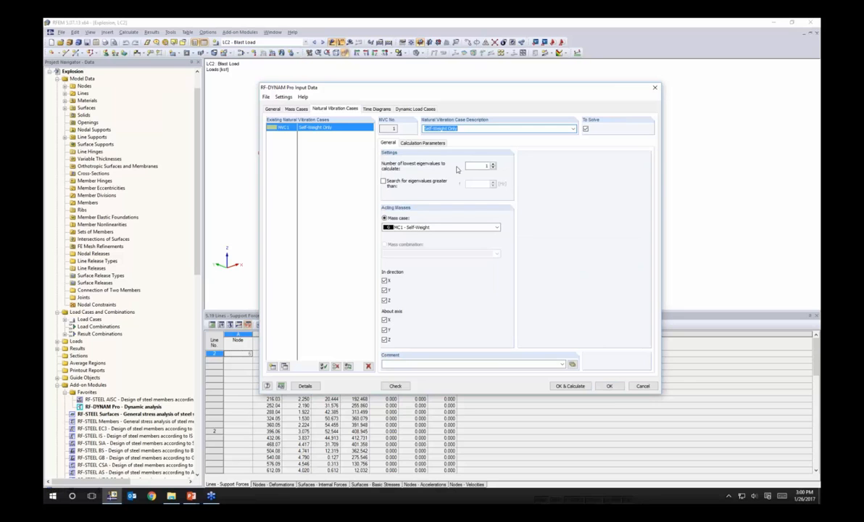
left_click(479, 165)
left_click(376, 109)
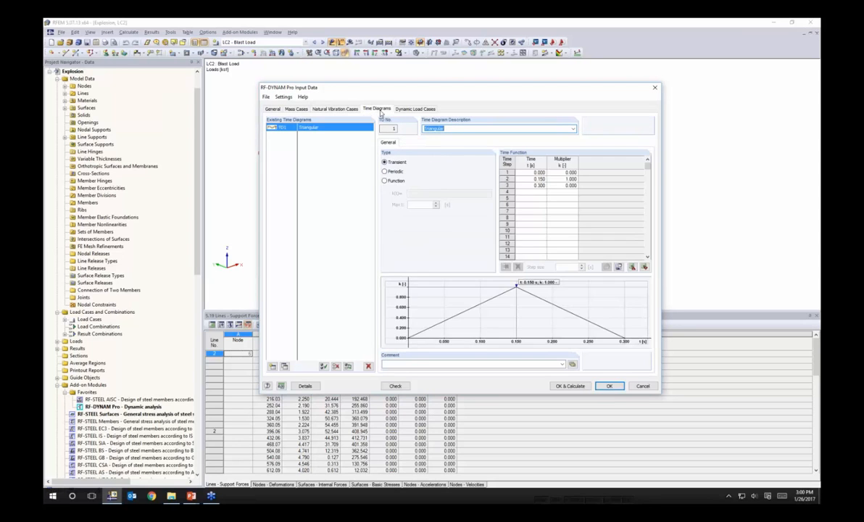
left_click(415, 108)
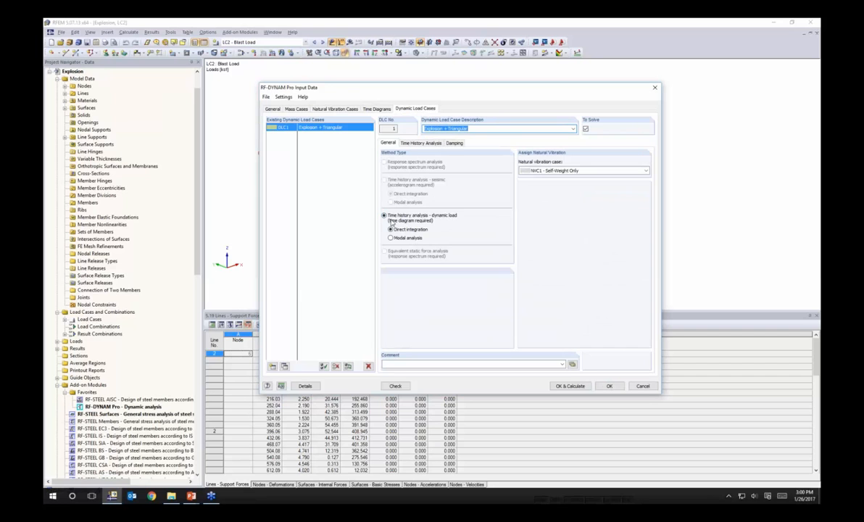
- Examine the calculation parameters of the Self-Weight Only natural vibration case and the points of the Triangular time diagram
left_click(335, 109)
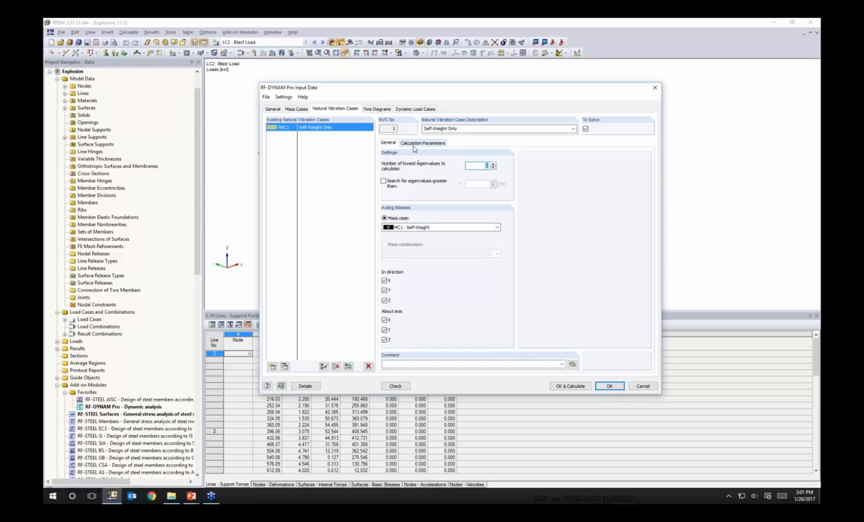
left_click(420, 144)
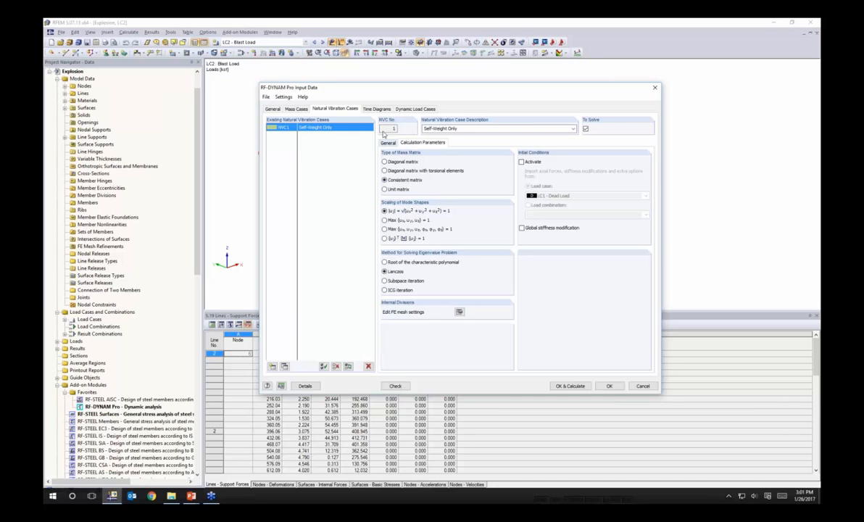
left_click(376, 108)
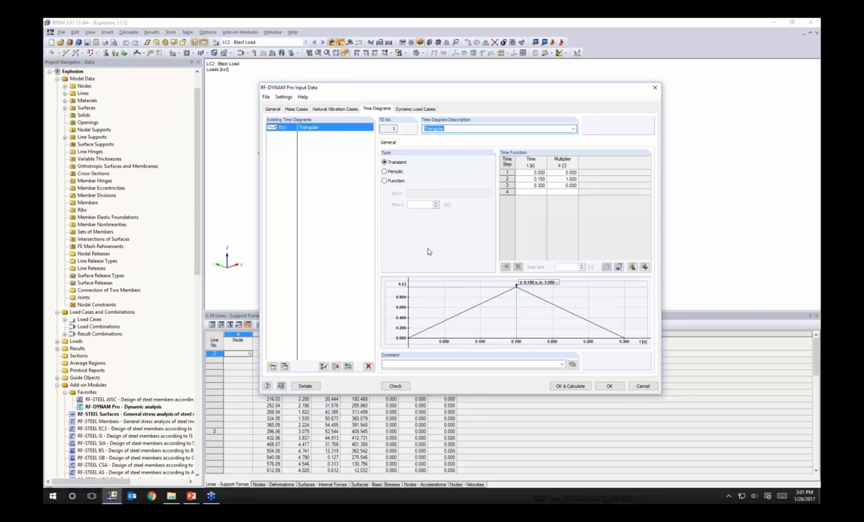
- Pair load case LC2 Blast Load with time diagram TD1 Triangular in the time history settings of DLC1
left_click(417, 109)
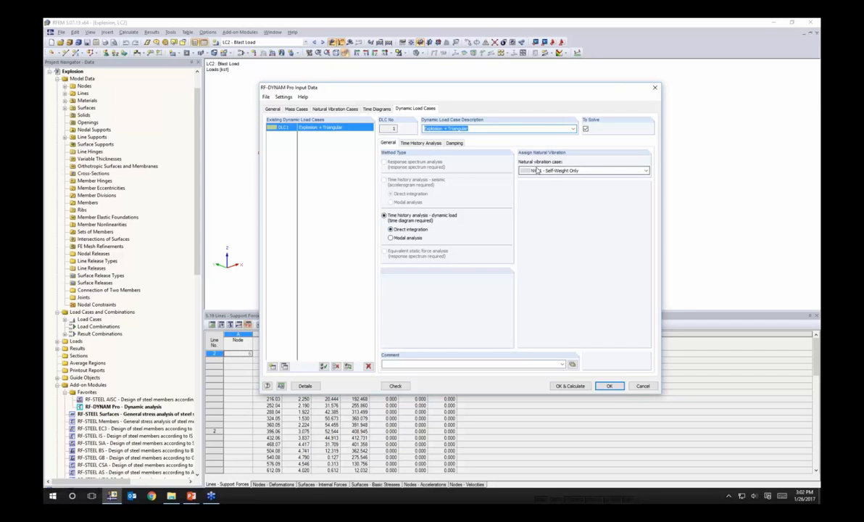
left_click(420, 143)
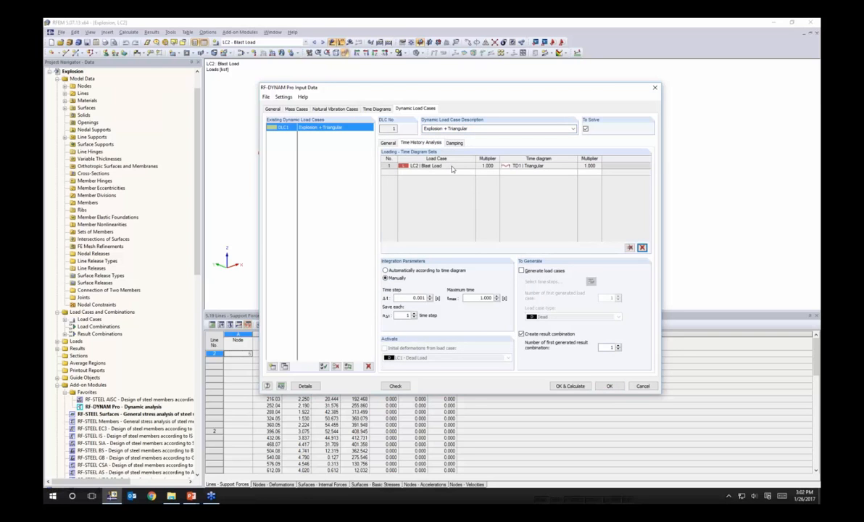
left_click(453, 168)
left_click(454, 169)
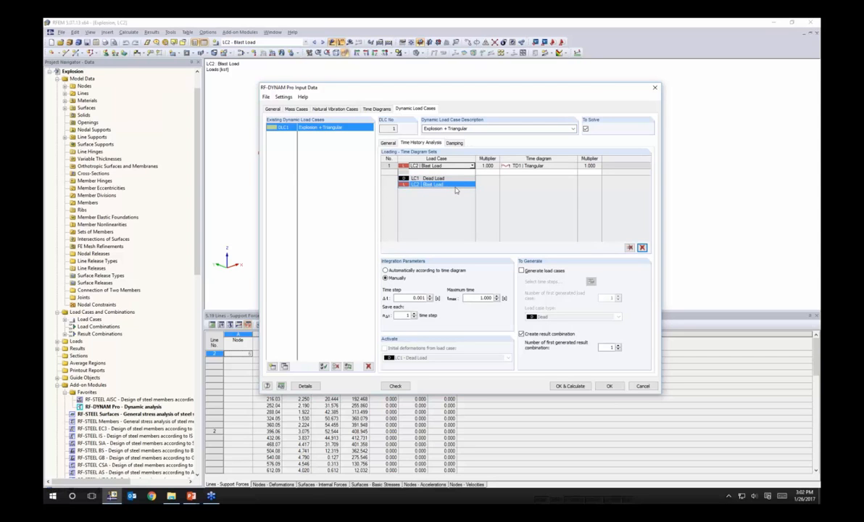
left_click(464, 185)
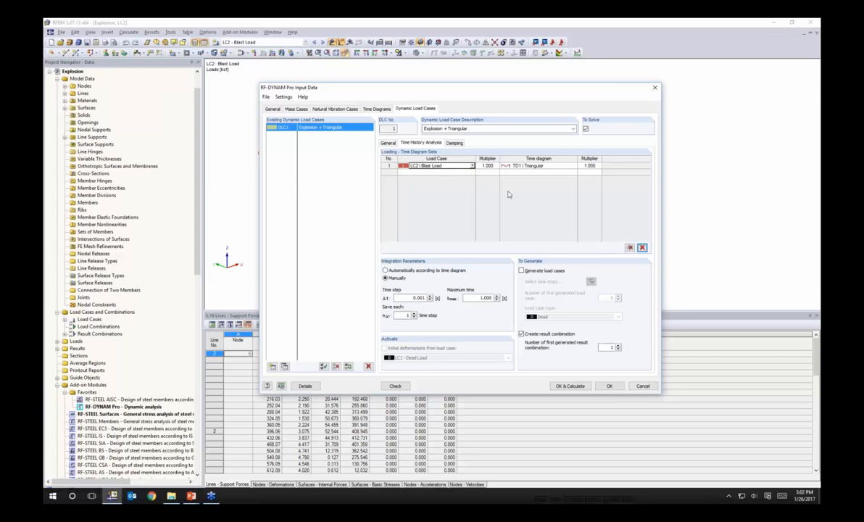
left_click(542, 167)
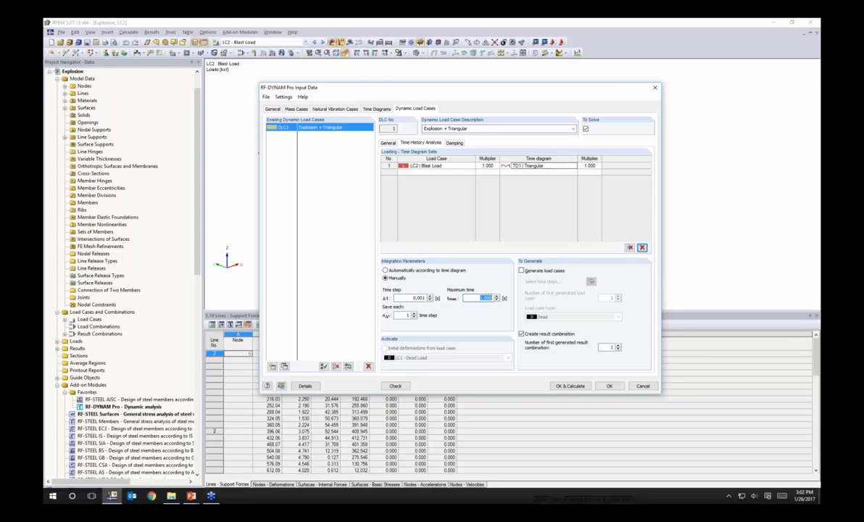
- Examine the maximum time, the saving interval and the Rayleigh damping coefficients of dynamic load case DLC1
double_click(485, 298)
double_click(408, 316)
left_click(455, 144)
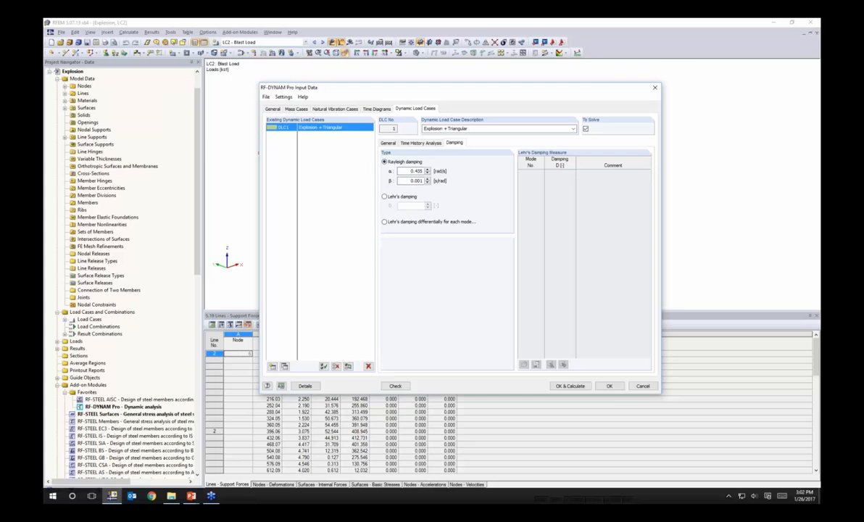
- Close the dynamic input data, display the RF-DYNAM Pro deformations on the tank and show DLC1 Explosion + Triangular in the results table
left_click(643, 386)
left_click(290, 44)
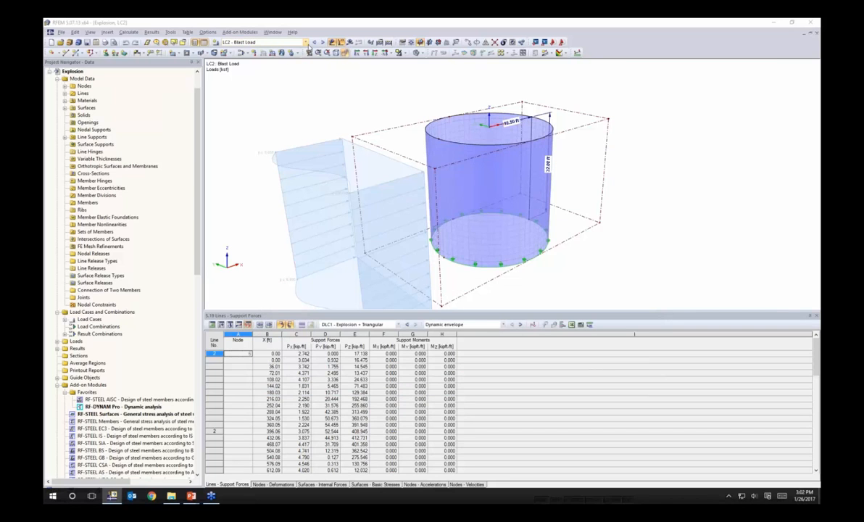
left_click(282, 74)
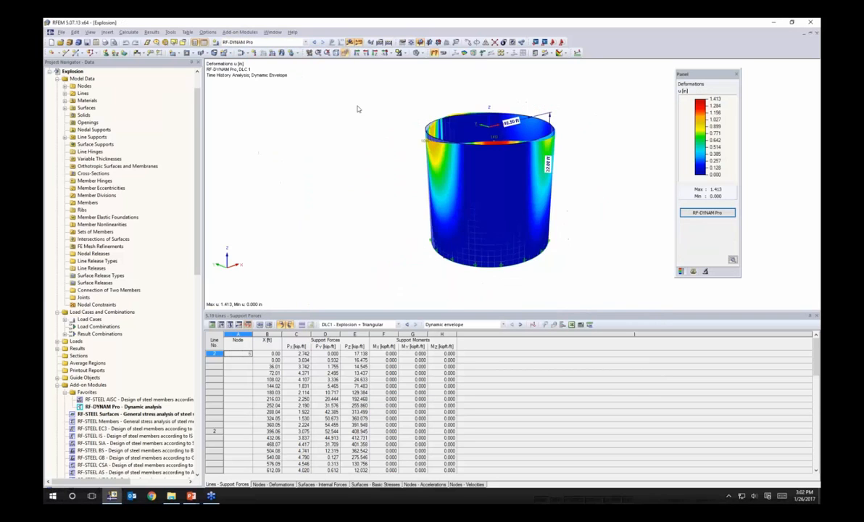
middle_click_drag(356, 143, 334, 138)
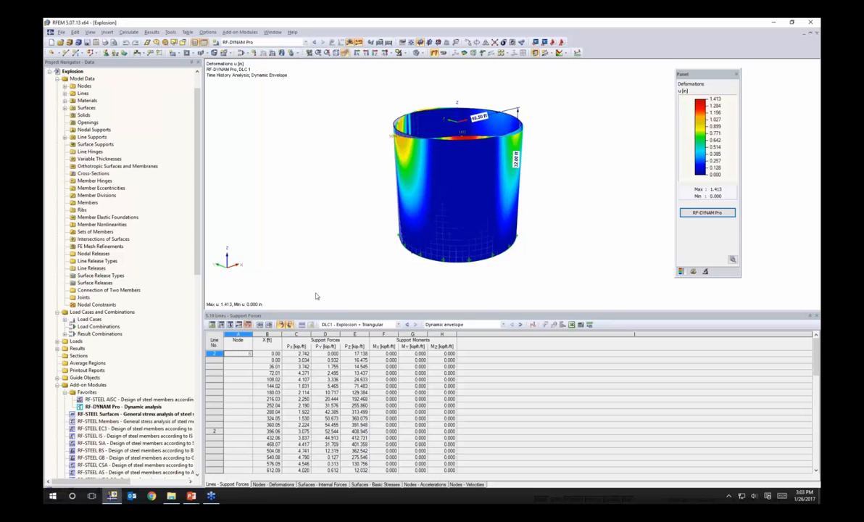
left_click(341, 324)
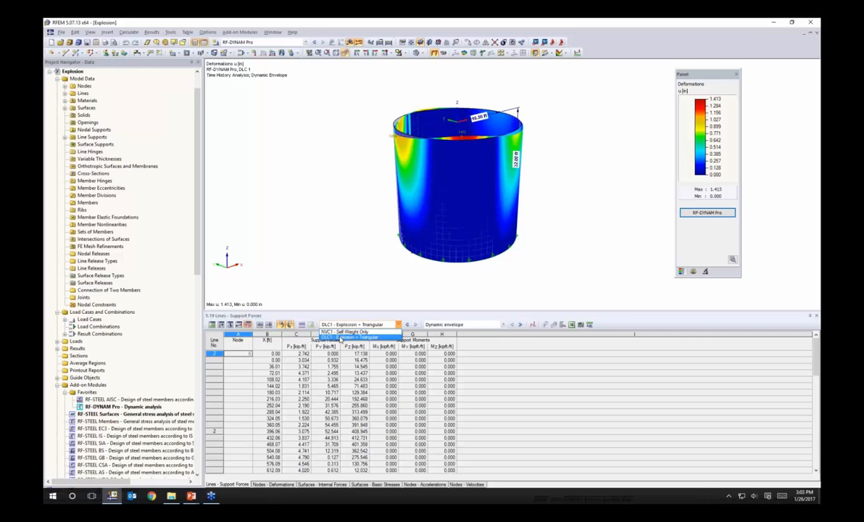
left_click(340, 338)
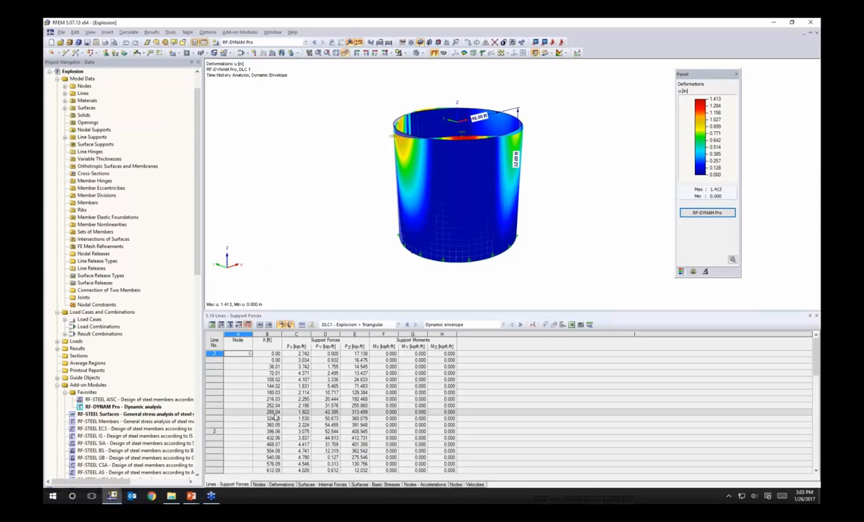
- Plot the time courses of Acceleration X and Rotation Z at FE mesh point 2 near the tank's upper rim in the Time Course Monitor
left_click(533, 324)
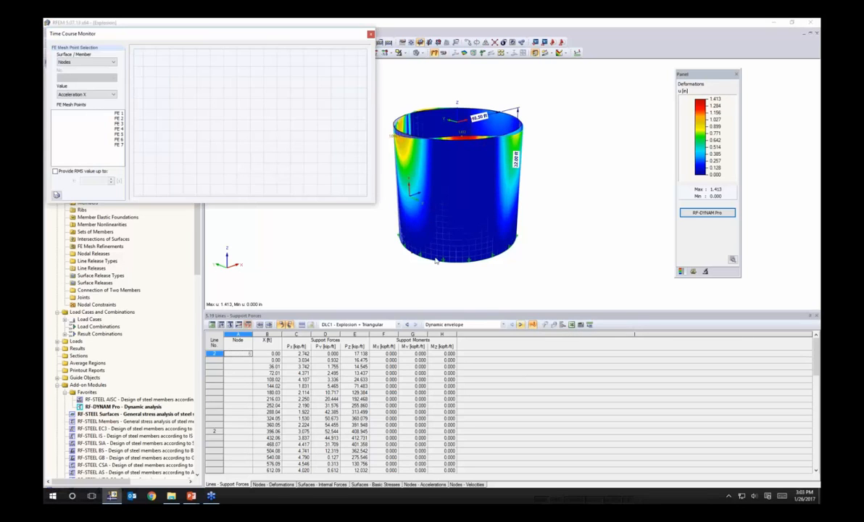
left_click_drag(269, 34, 326, 100)
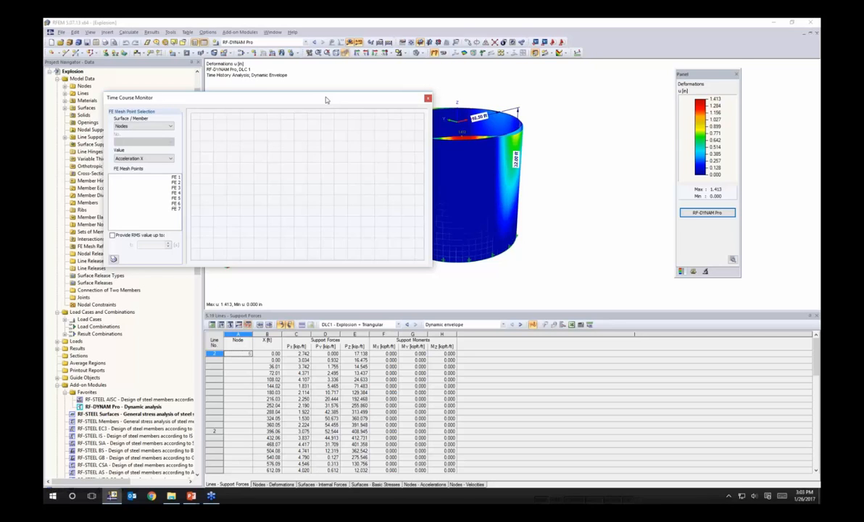
left_click_drag(326, 99, 275, 96)
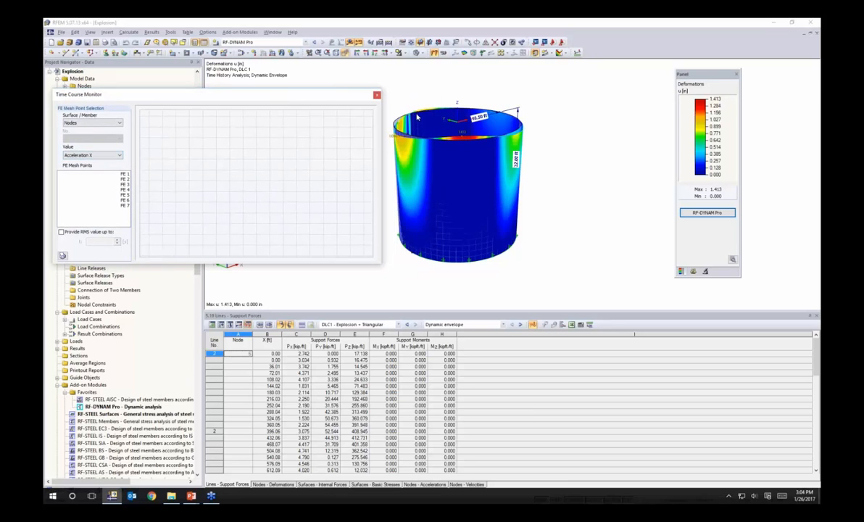
left_click(418, 116)
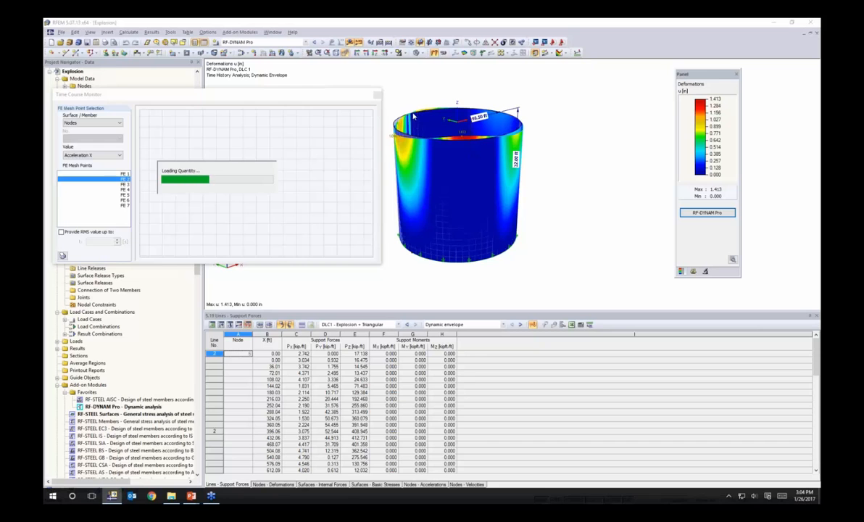
left_click(87, 155)
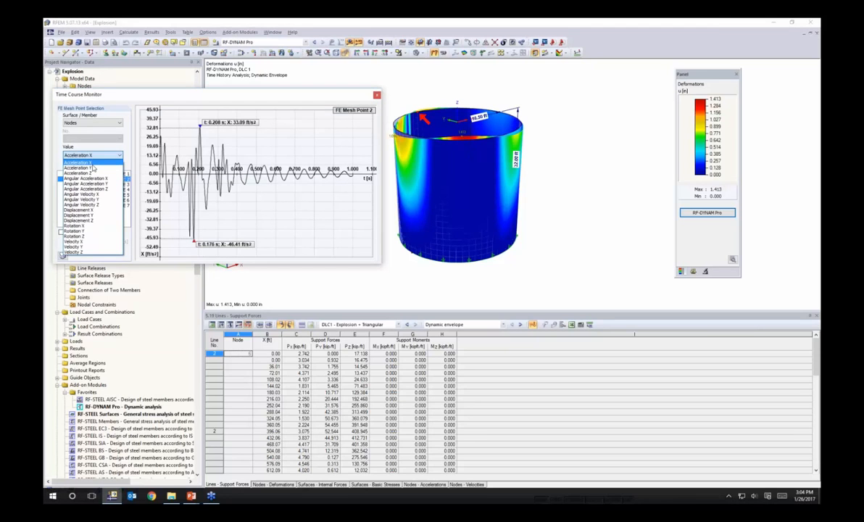
left_click(92, 237)
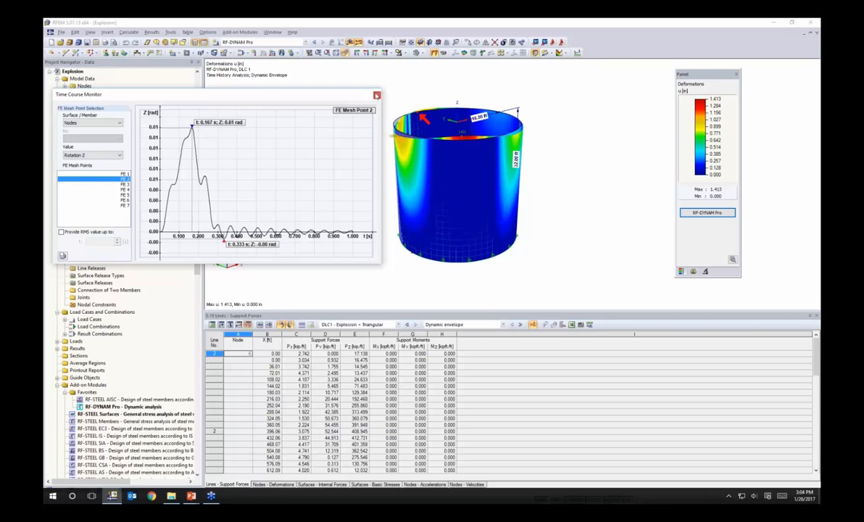
left_click(377, 95)
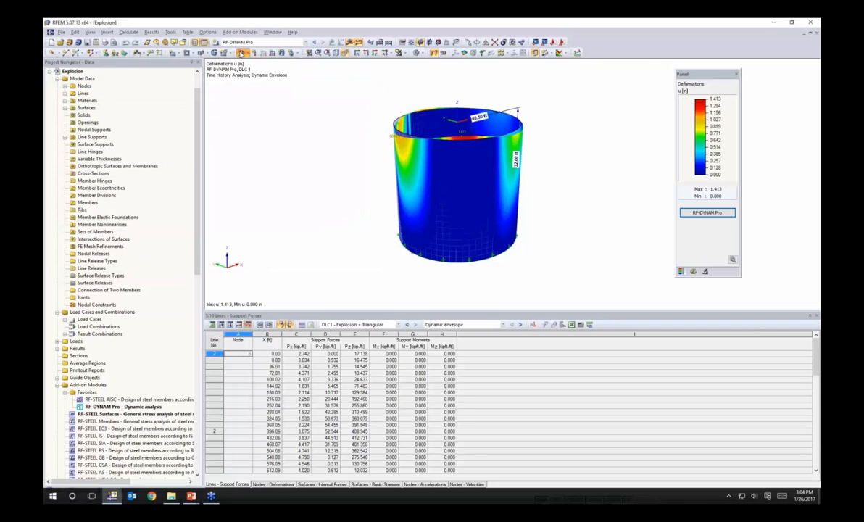
- Examine the result combinations, including the factors and criteria of the Dead Load and the DLC1 result envelope in RC2
left_click(226, 51)
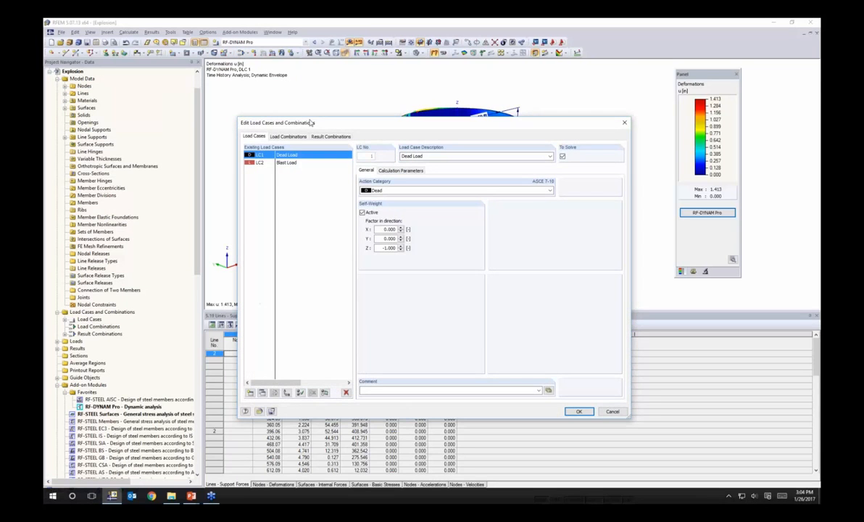
left_click_drag(312, 123, 298, 95)
left_click(314, 109)
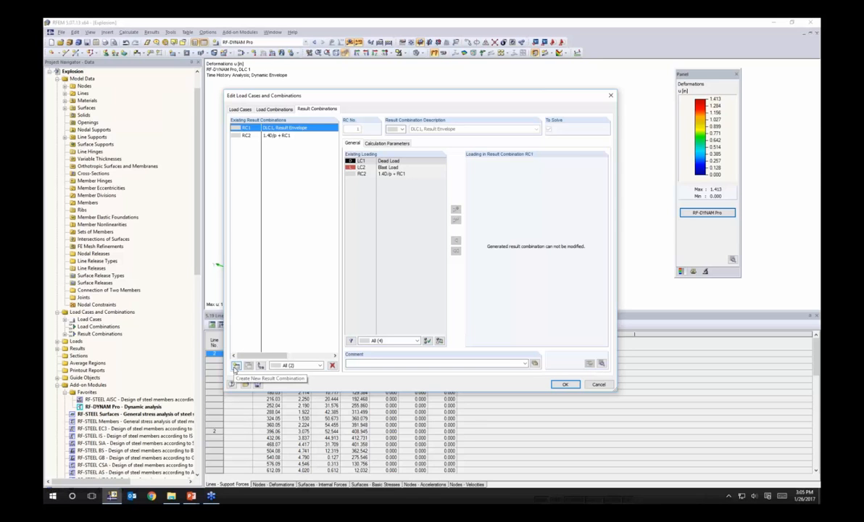
left_click(265, 135)
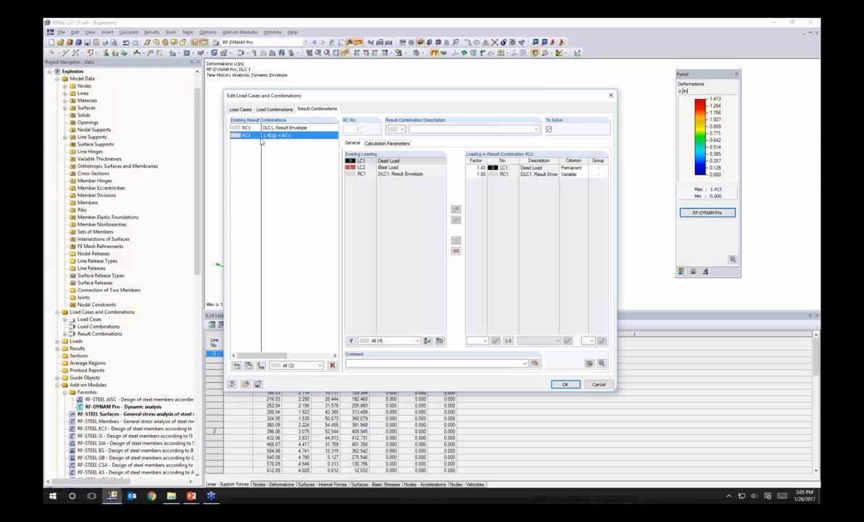
left_click(532, 169)
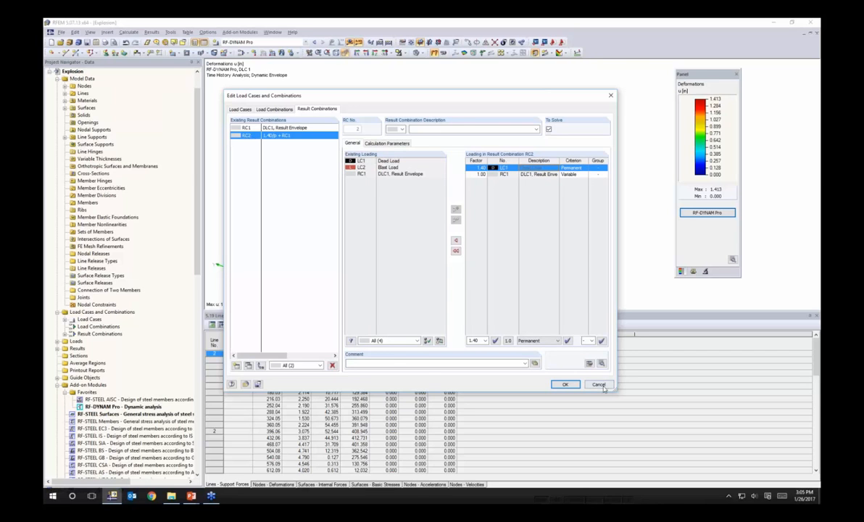
left_click(565, 384)
- Open the RF-STEEL Surfaces stress analysis and review which surfaces and result combination are selected for design in its general data
scroll(162, 187, "down", 7)
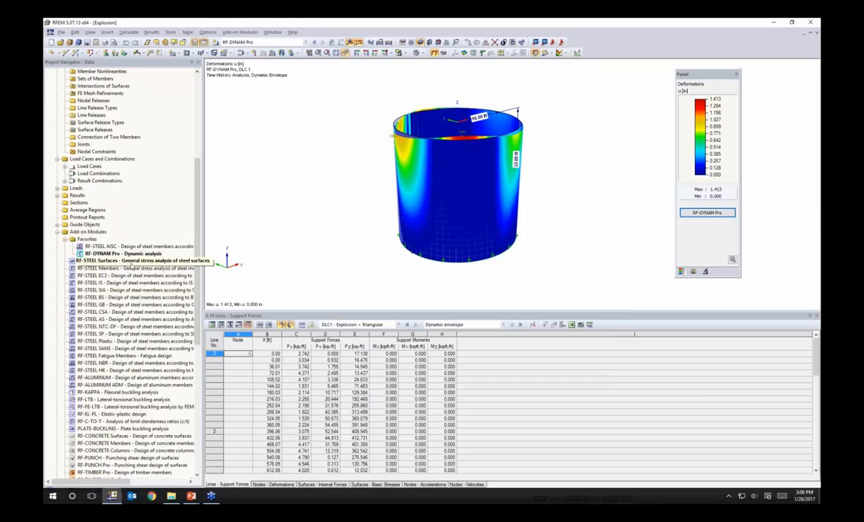
double_click(131, 261)
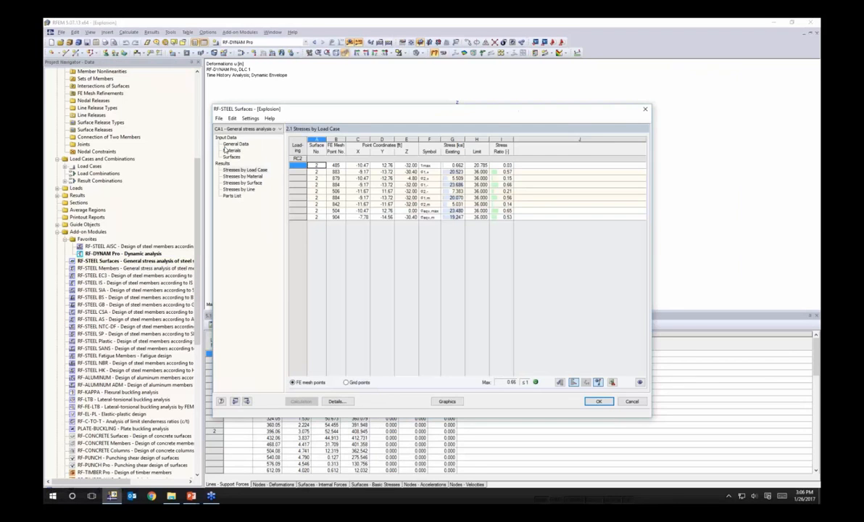
left_click(232, 144)
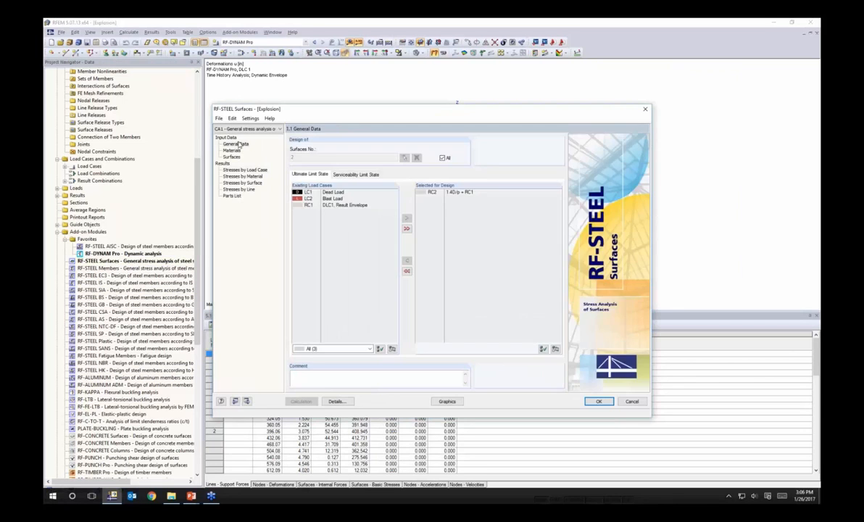
left_click_drag(309, 114, 342, 100)
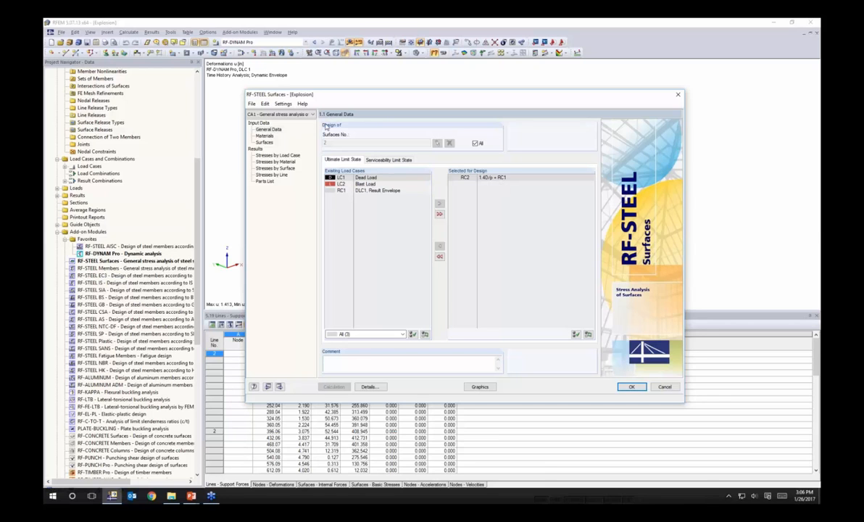
- Examine the material limits, the surface thickness and the stresses by load case in RF-STEEL Surfaces, and close the module
left_click(266, 136)
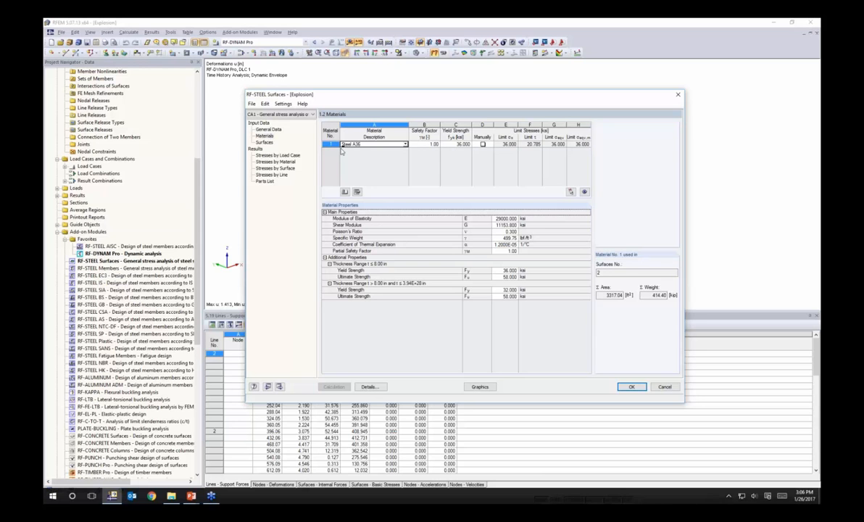
left_click(265, 142)
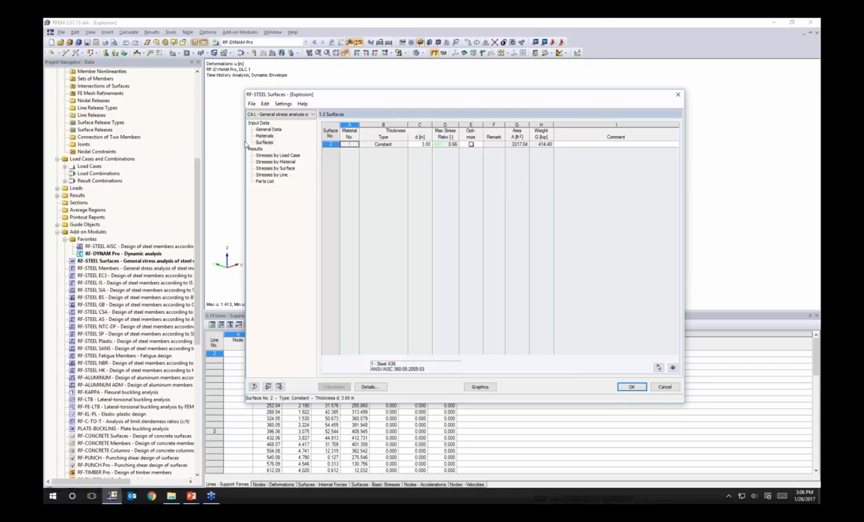
left_click(276, 155)
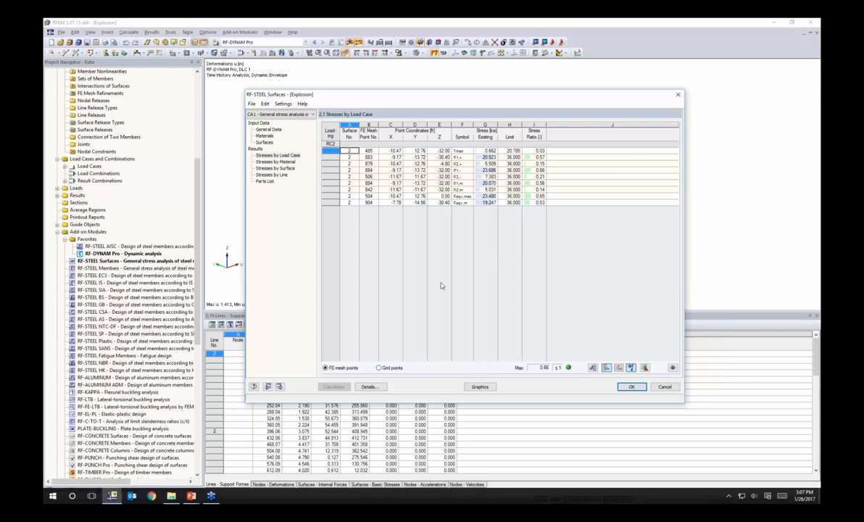
left_click(665, 386)
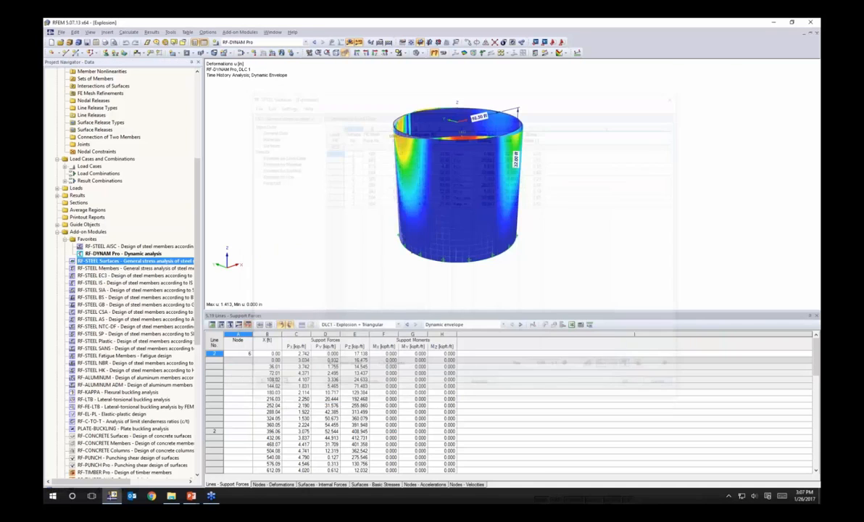
- Switch to the PowerPoint slide show and advance from the Blast Analysis slide to the More Information slide
key("alt+space")
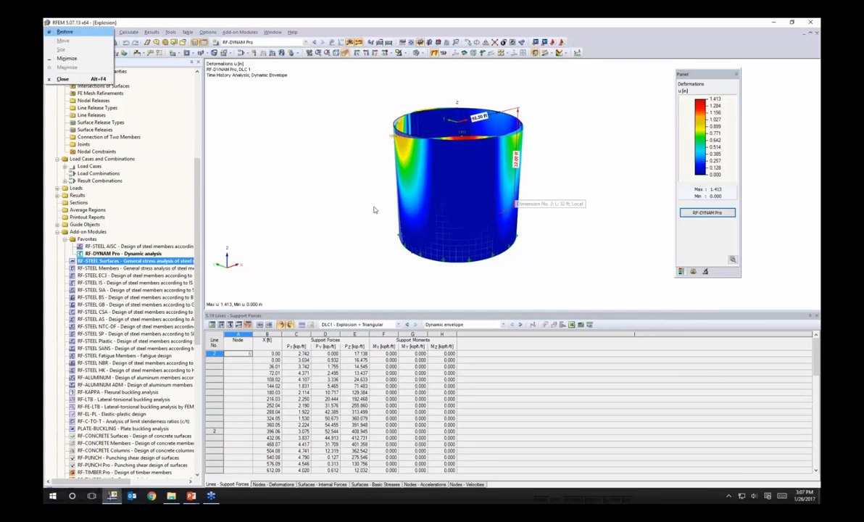
key("Escape")
key("alt+Tab")
left_click(345, 263)
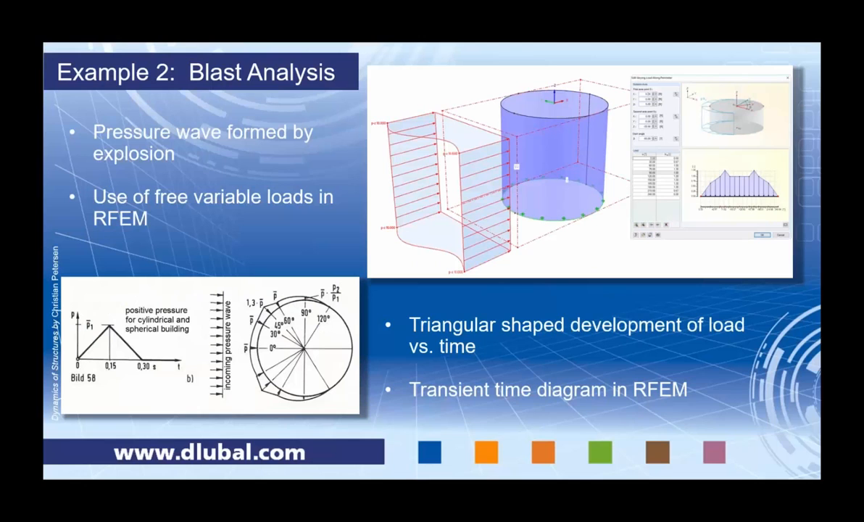
key("Right")
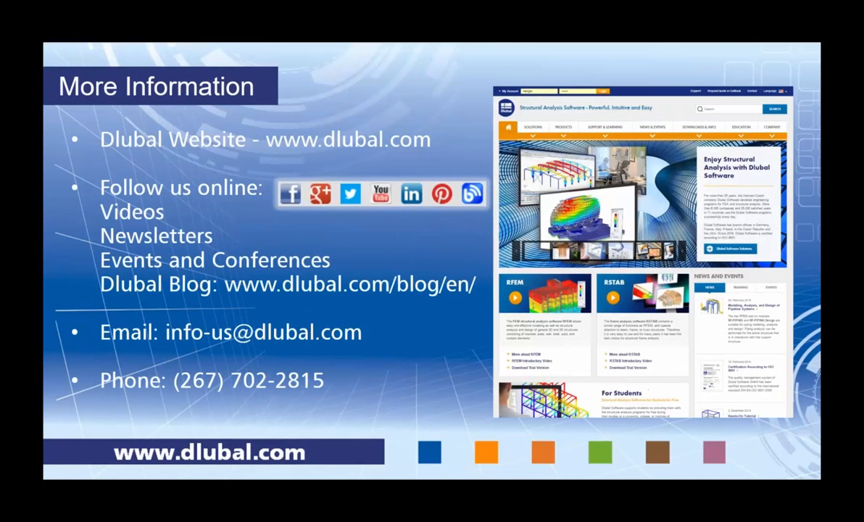